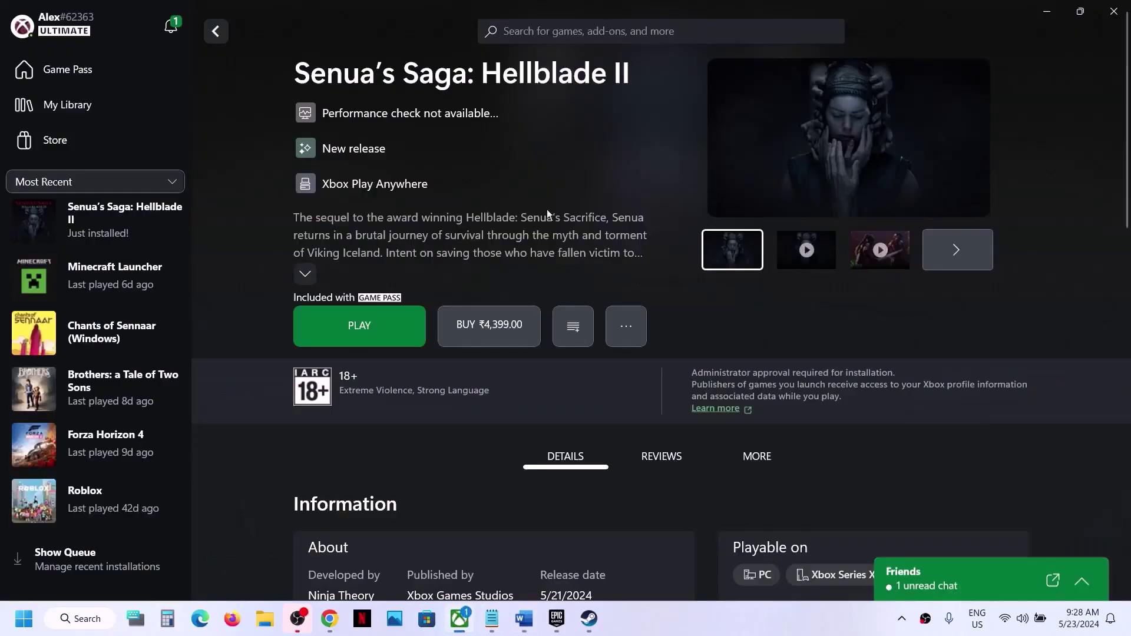
Highlight the Game Pass video link in the Word notes and view its YouTube search result in Chrome
left_click(524, 619)
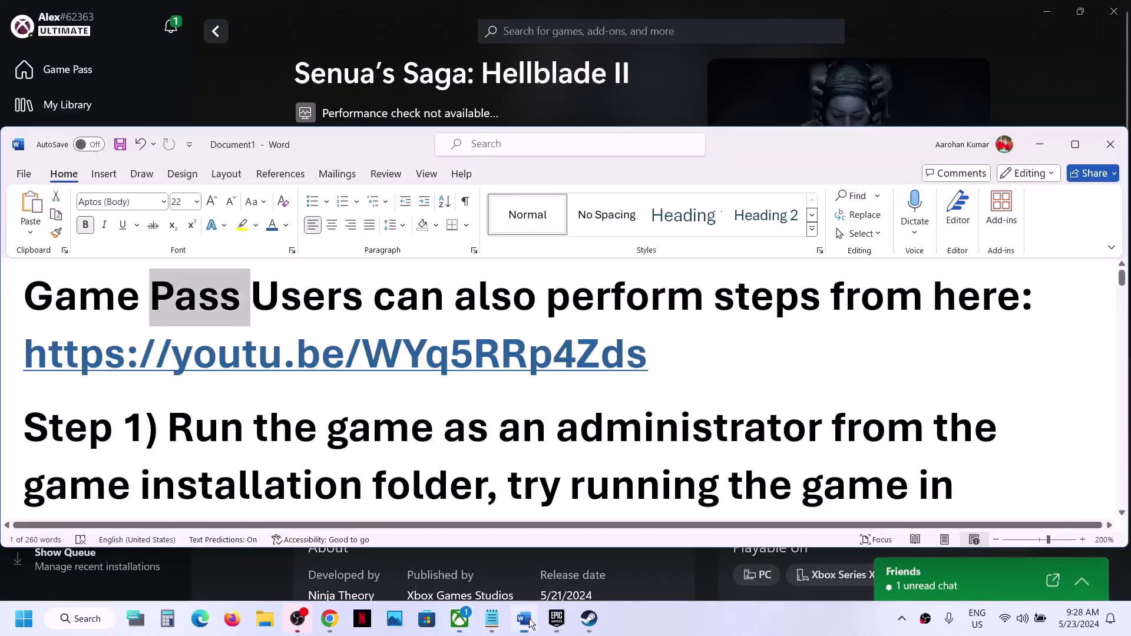
left_click_drag(695, 366, 200, 364)
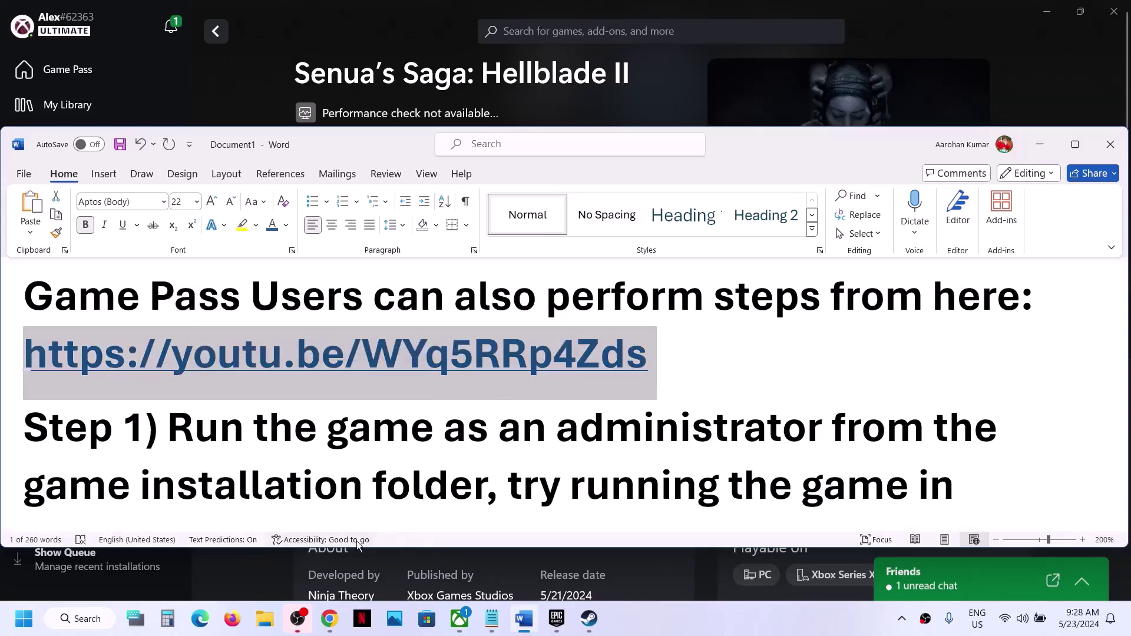
left_click(330, 618)
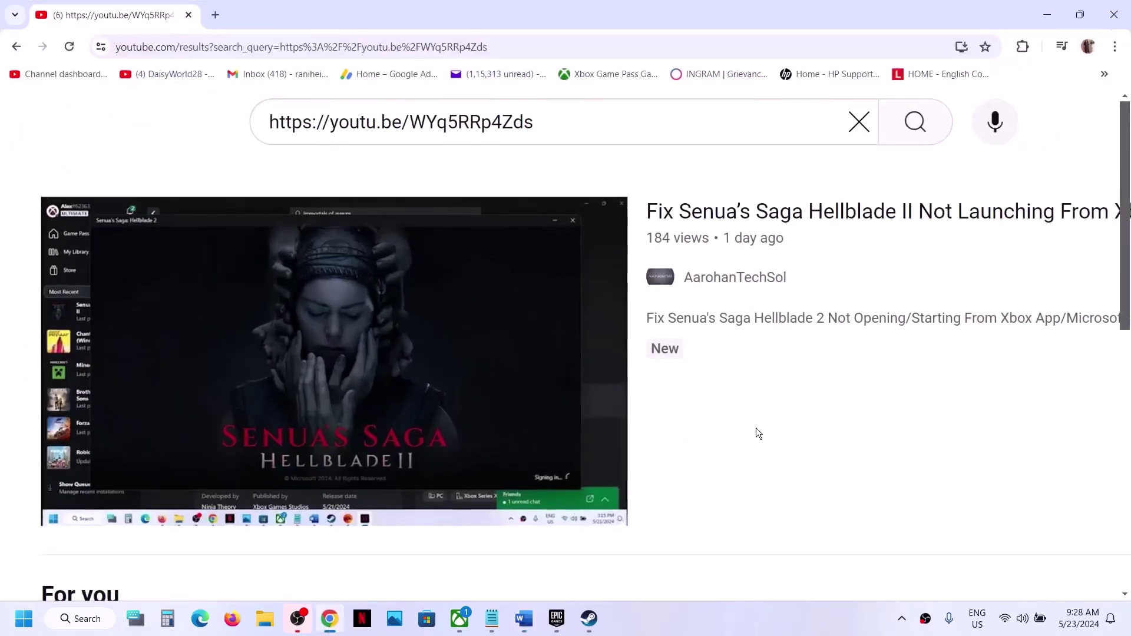
mouse_move(758, 434)
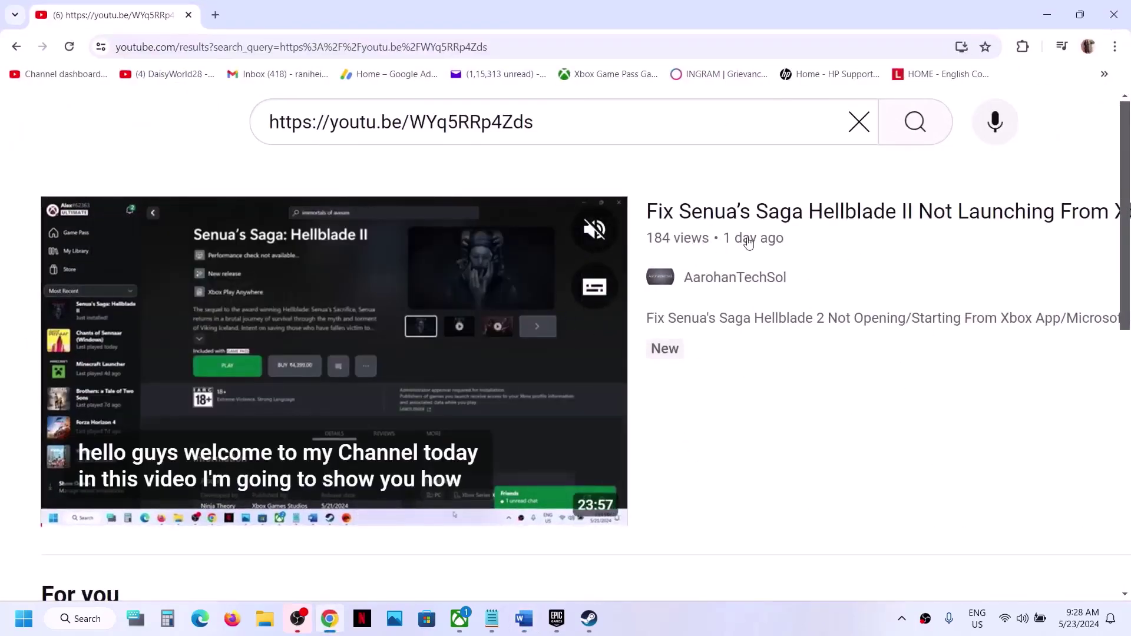
Return to the Word notes and highlight the Step 1 text about running the game as an administrator
left_click(527, 631)
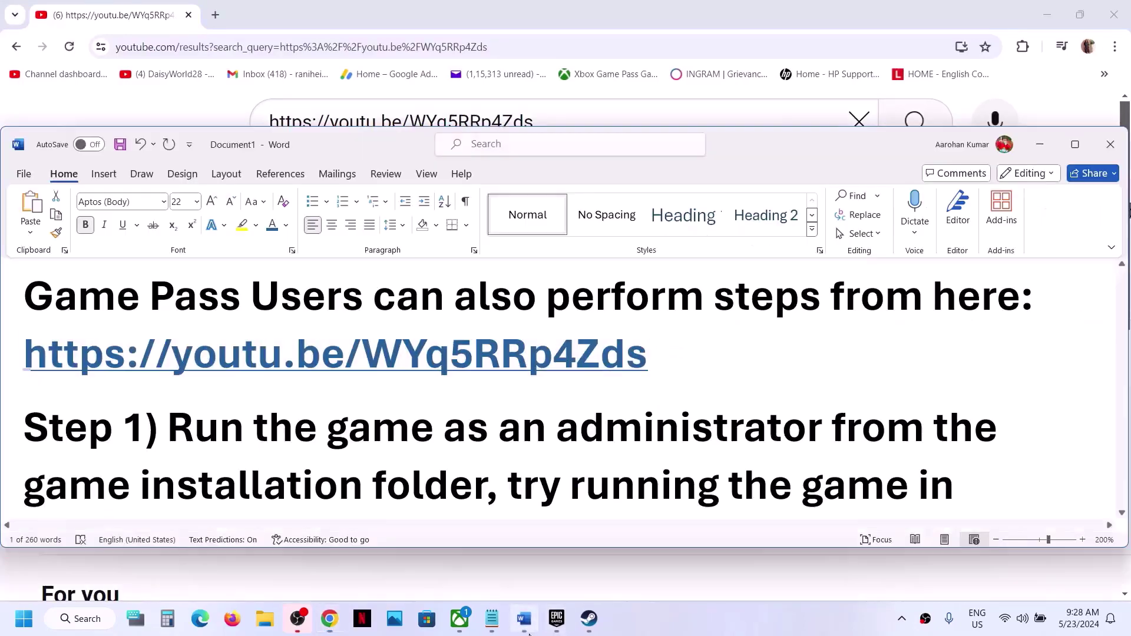
scroll(518, 393, "down", 2)
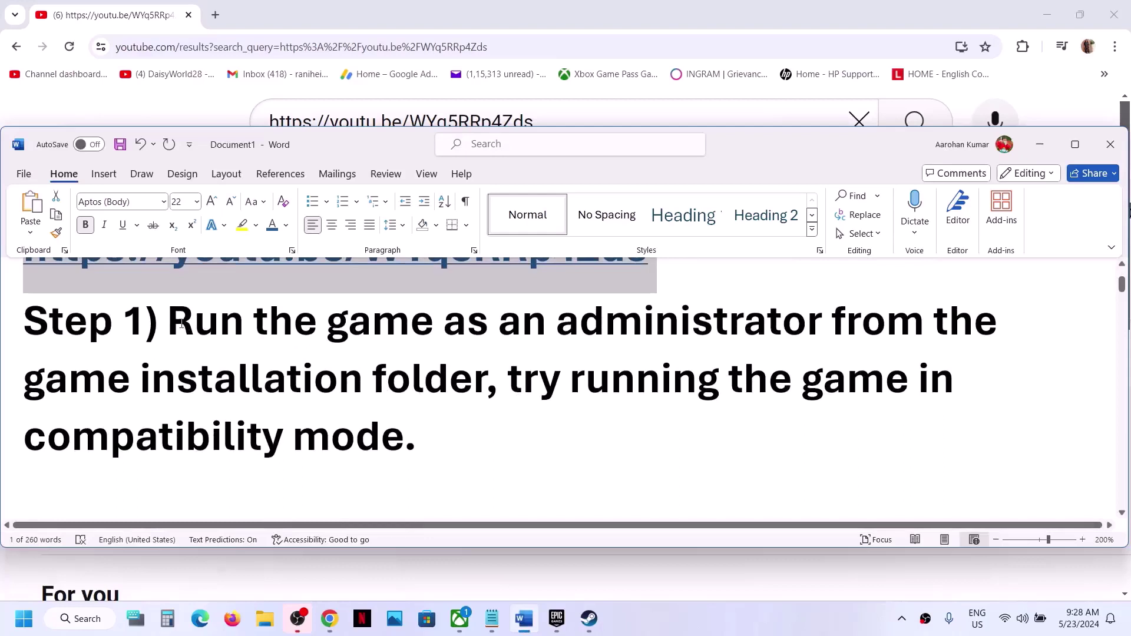
left_click_drag(175, 322, 486, 377)
left_click(1043, 9)
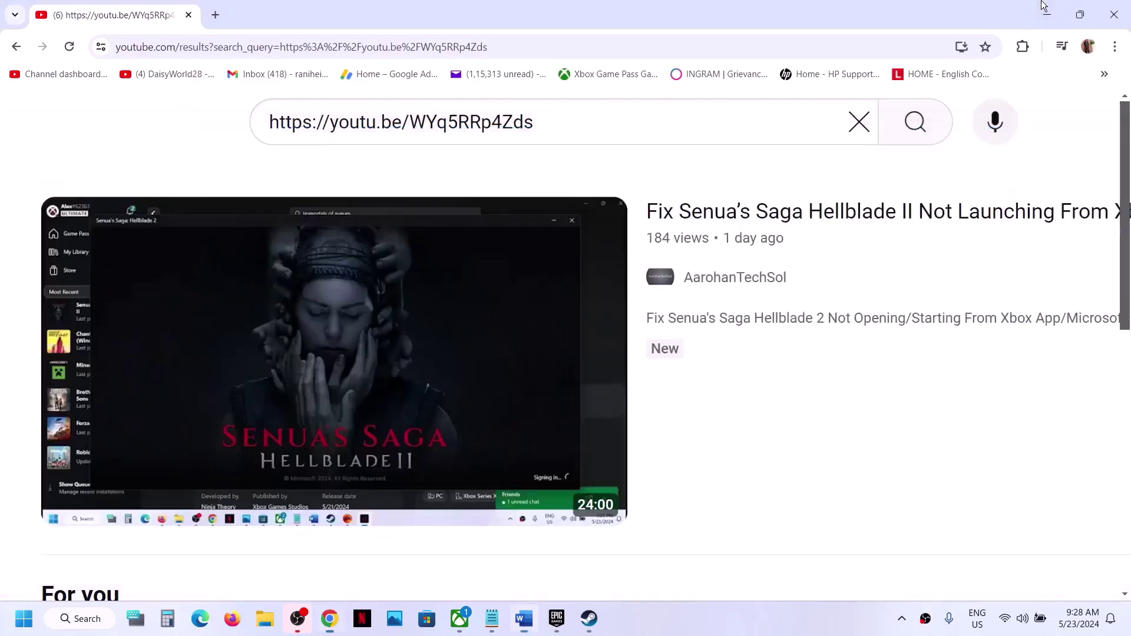
Switch to Steam and browse the local files of Senua's Saga: Hellblade II from the library
left_click(591, 614)
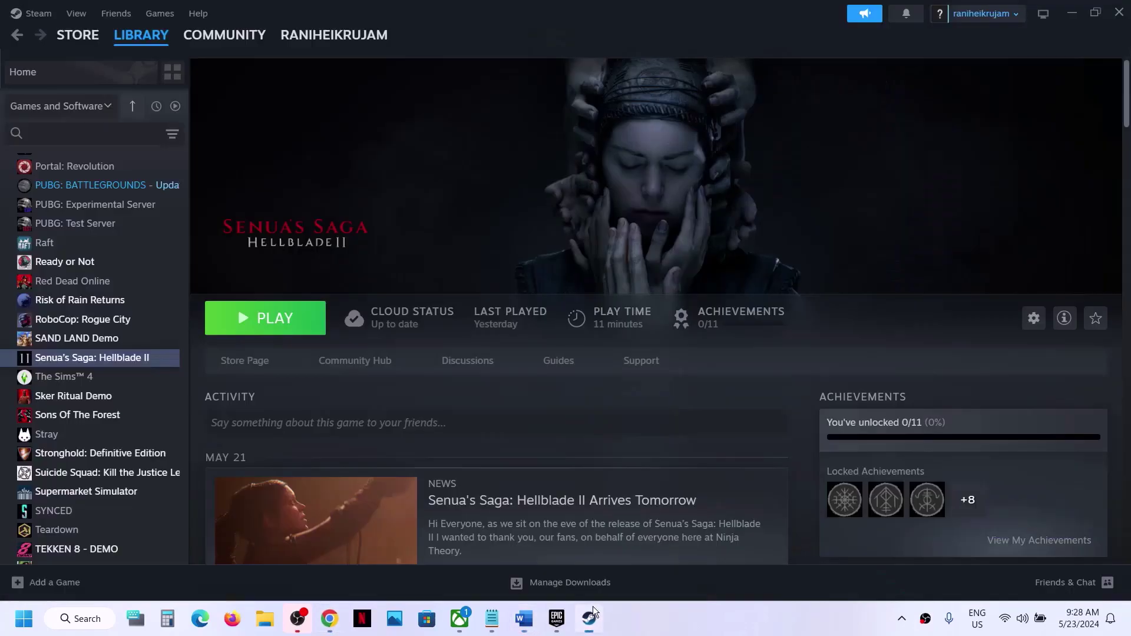
right_click(69, 366)
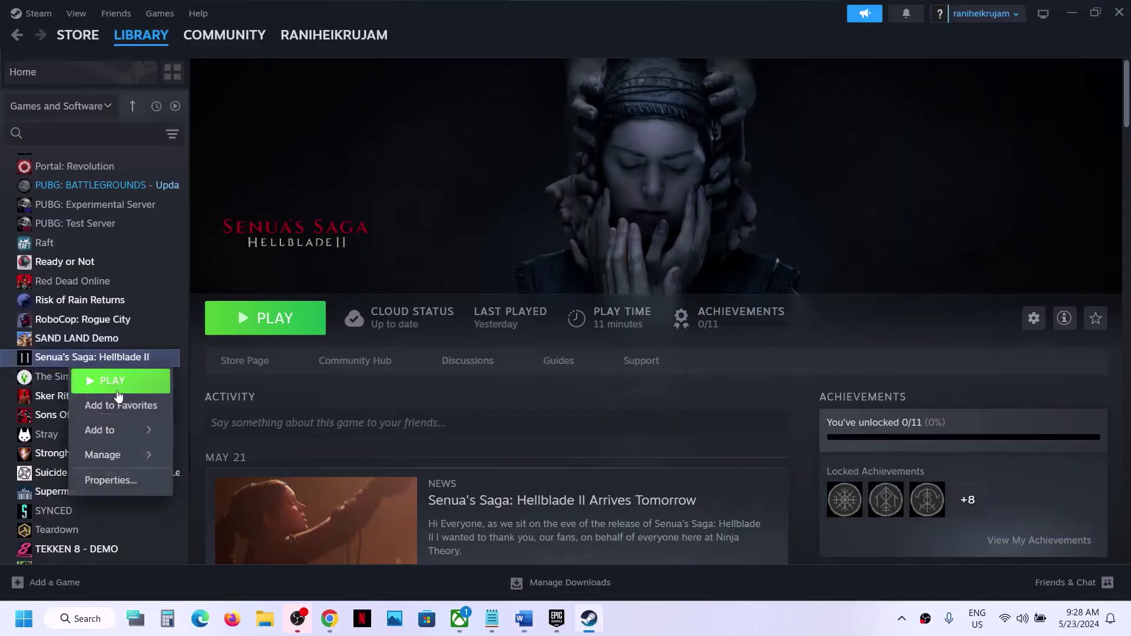
mouse_move(112, 455)
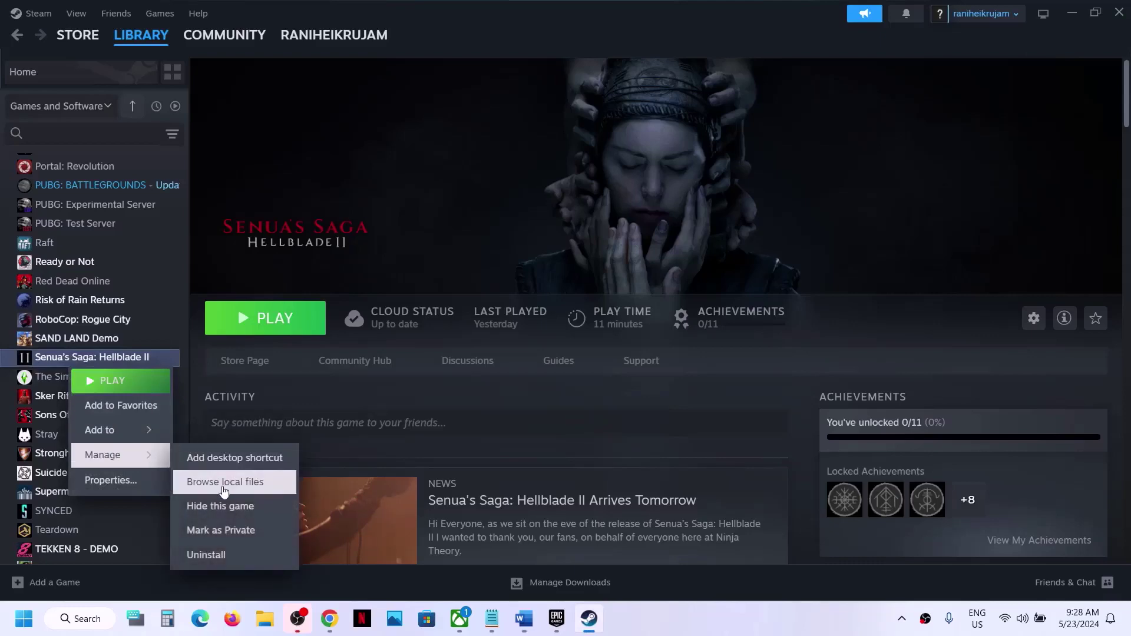
left_click(224, 483)
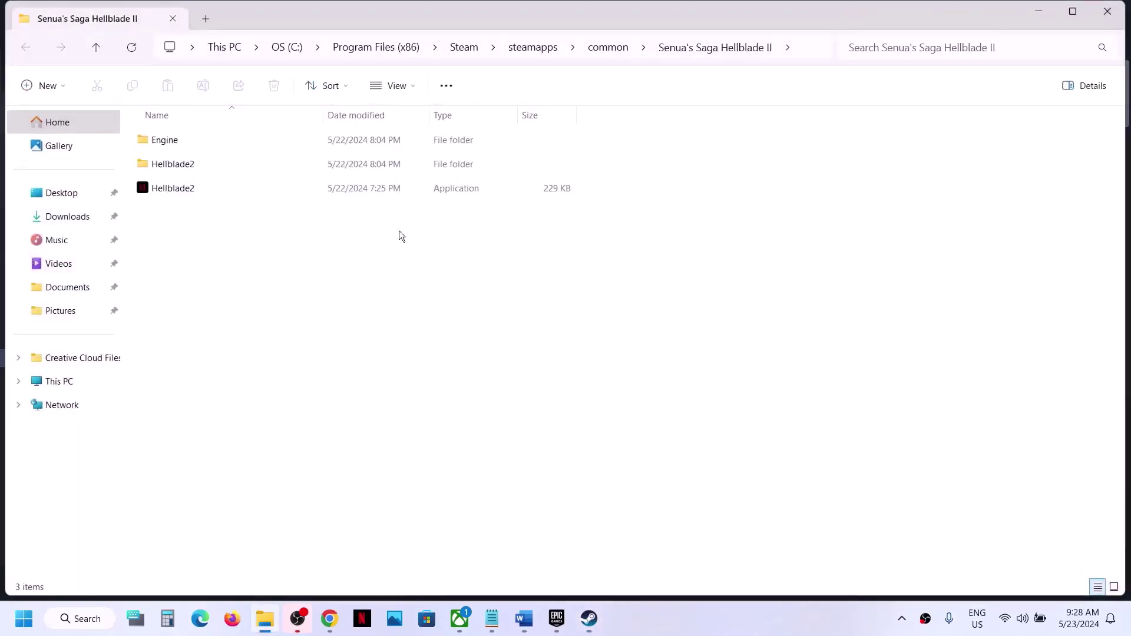
Set the Hellblade2 application to run as an administrator in its compatibility properties and apply the change
left_click(179, 187)
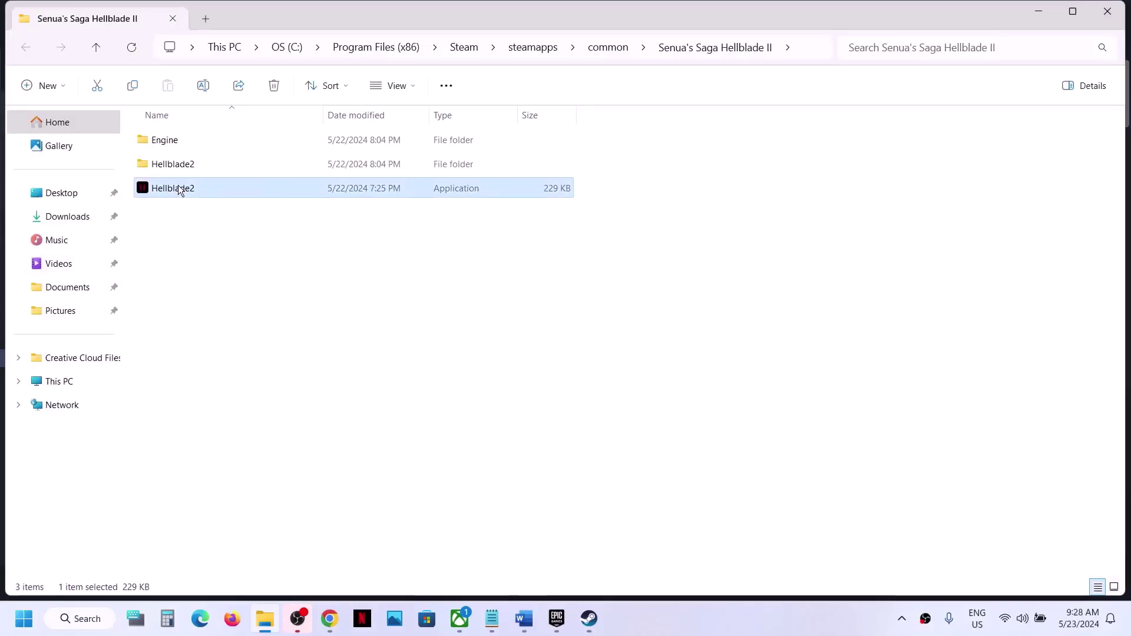
right_click(177, 185)
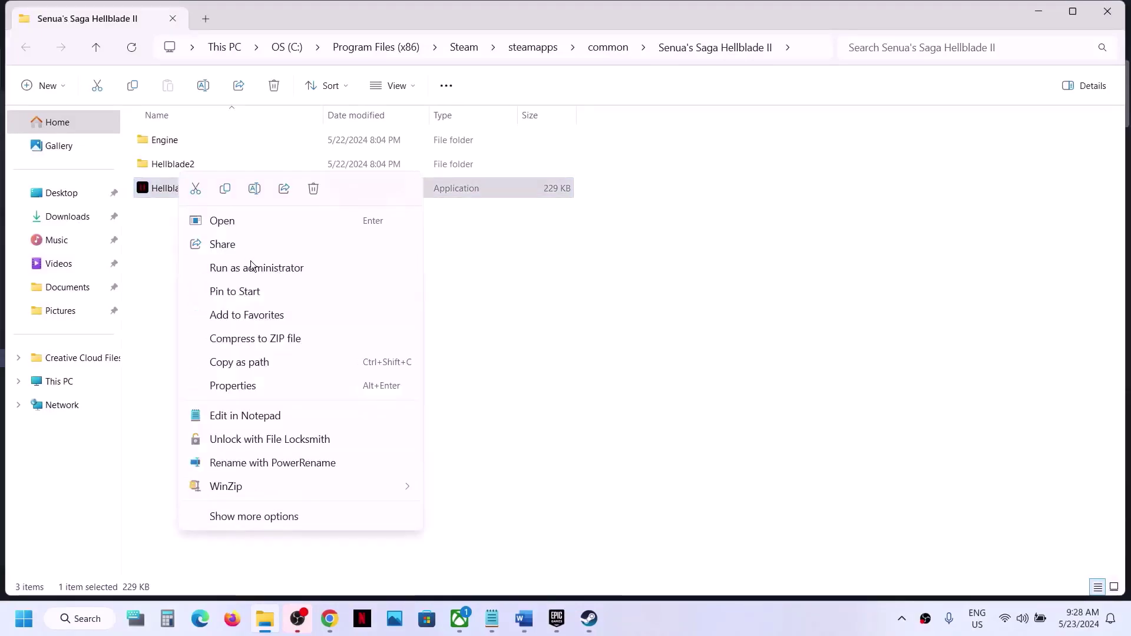
left_click(241, 386)
left_click(256, 221)
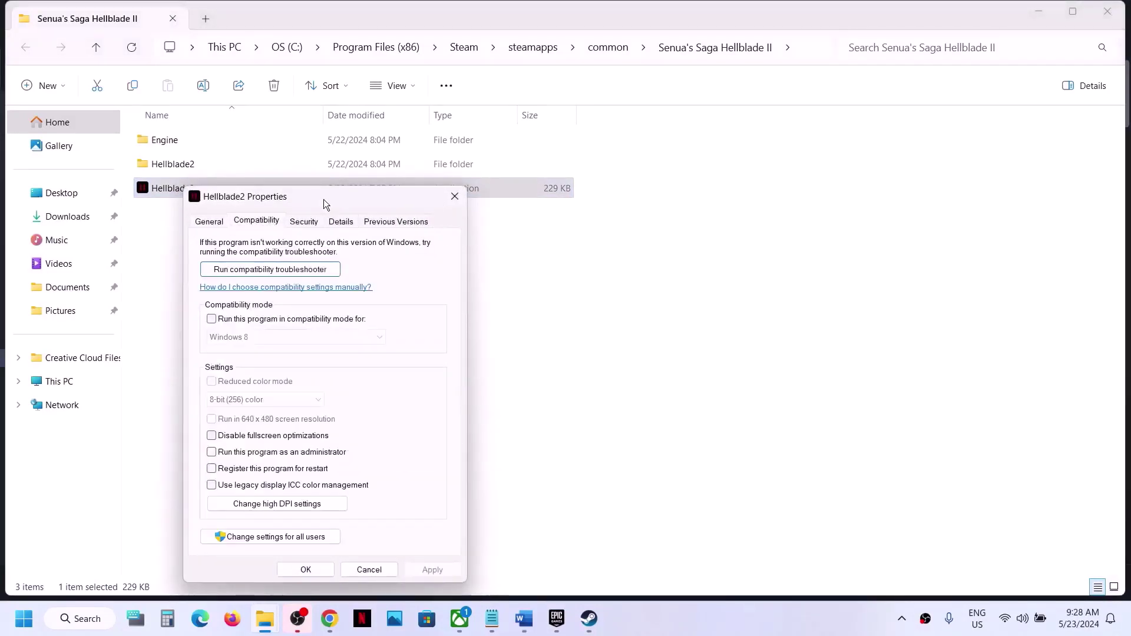
left_click_drag(323, 199, 585, 102)
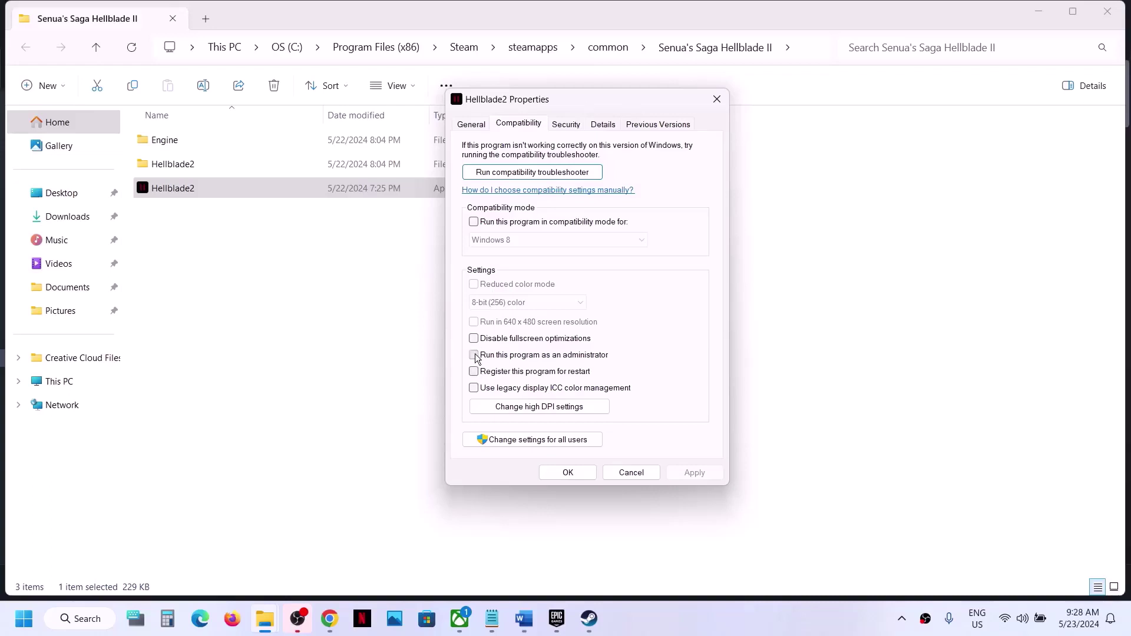
left_click(694, 473)
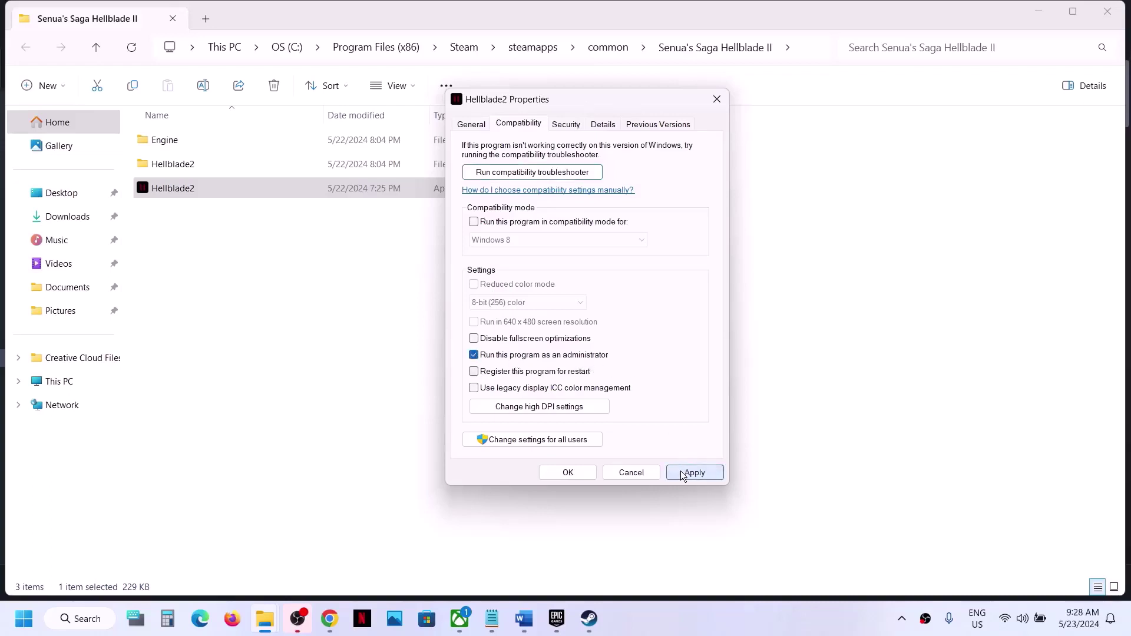
left_click(586, 472)
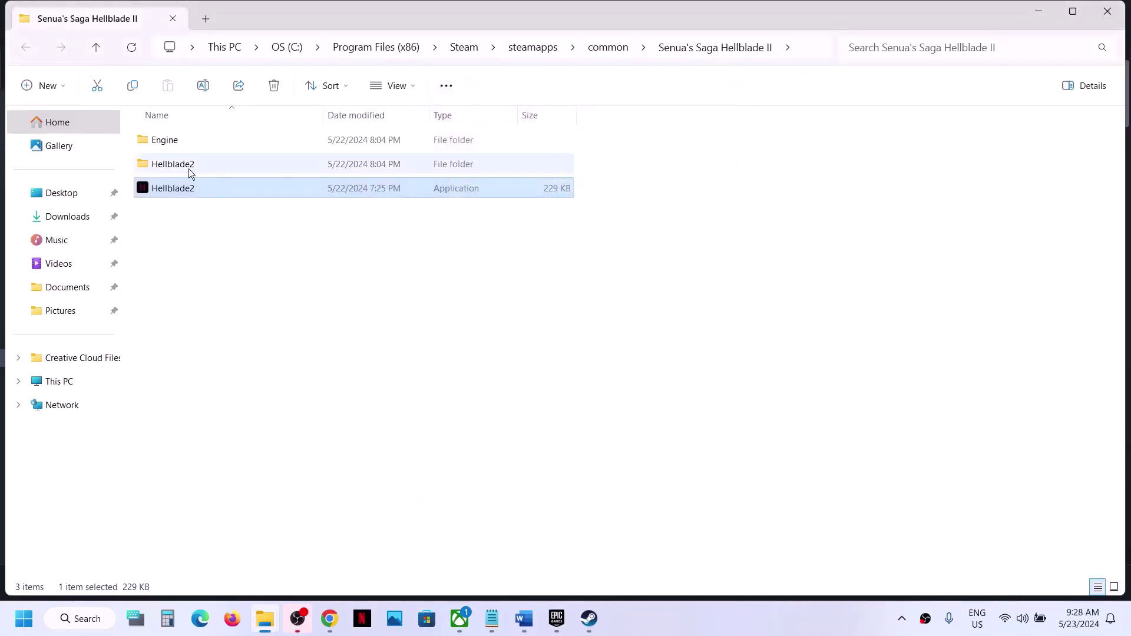
Open the Win64 folder inside the Hellblade2 folder's Binaries subfolder
left_click(187, 169)
double_click(210, 165)
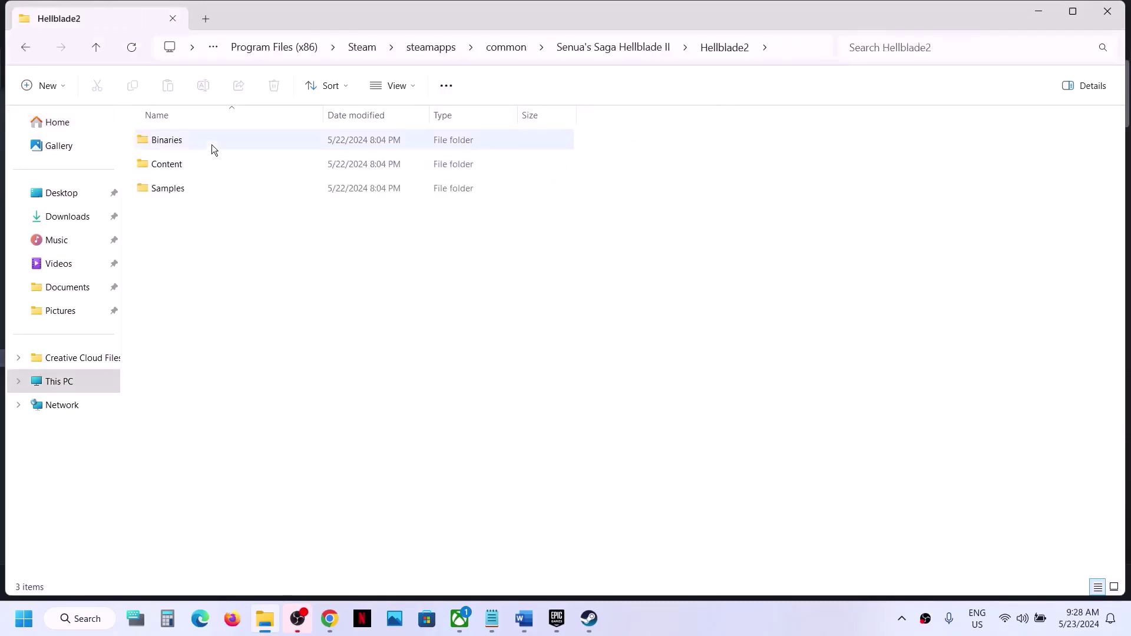
double_click(197, 139)
double_click(196, 139)
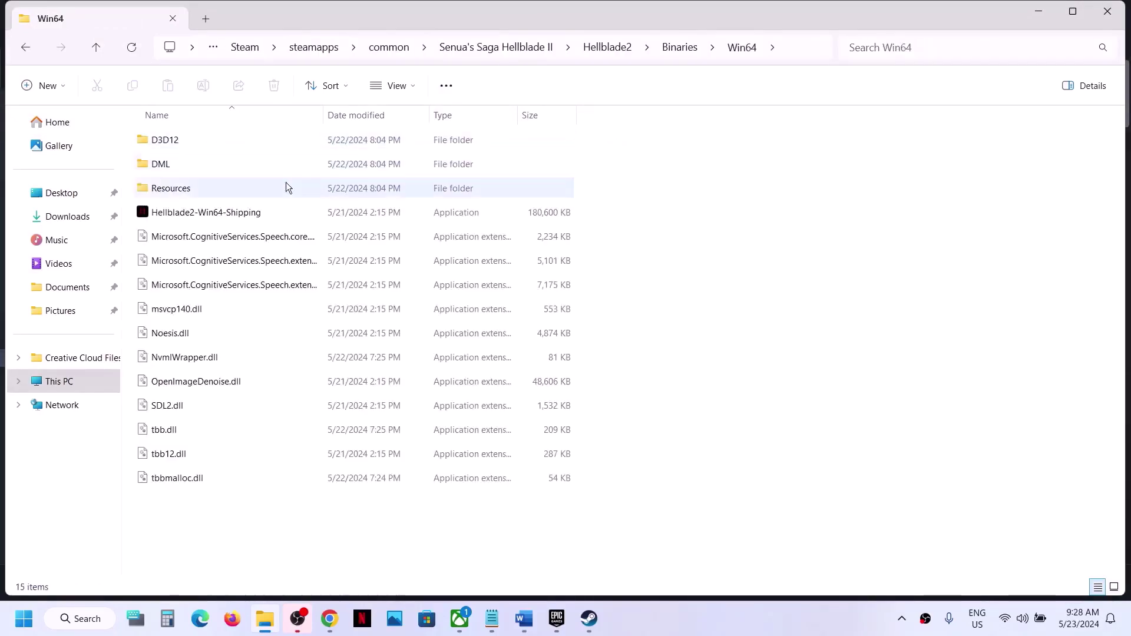
Set the Hellblade2-Win64-Shipping application to run as an administrator and apply the change
left_click(202, 212)
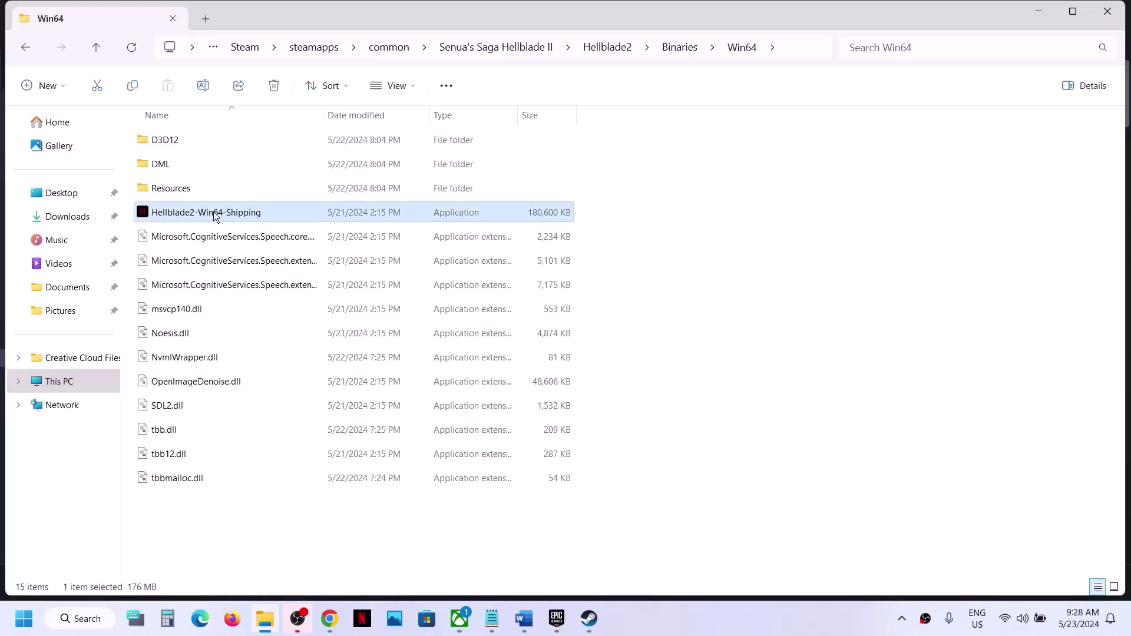
right_click(213, 211)
left_click(283, 385)
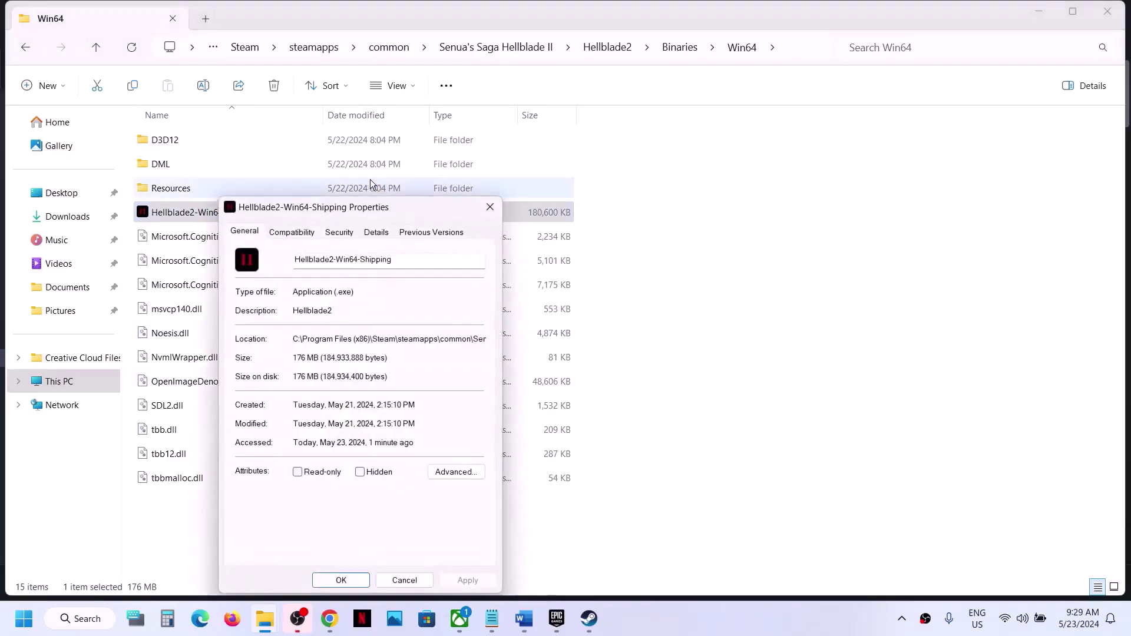
left_click(289, 232)
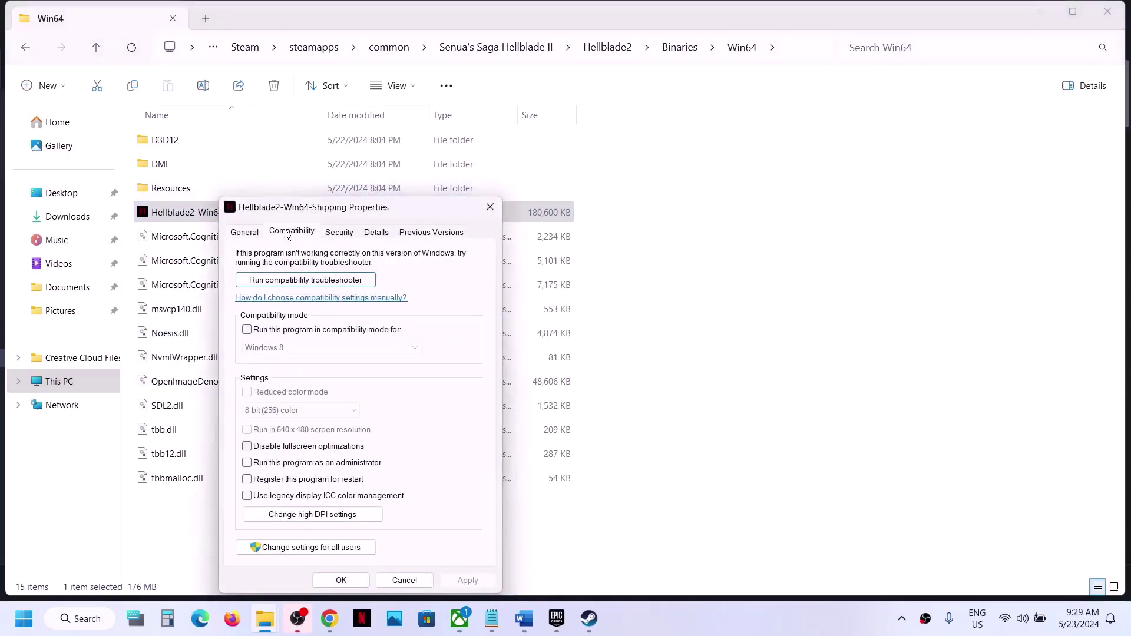
left_click(248, 463)
left_click(462, 582)
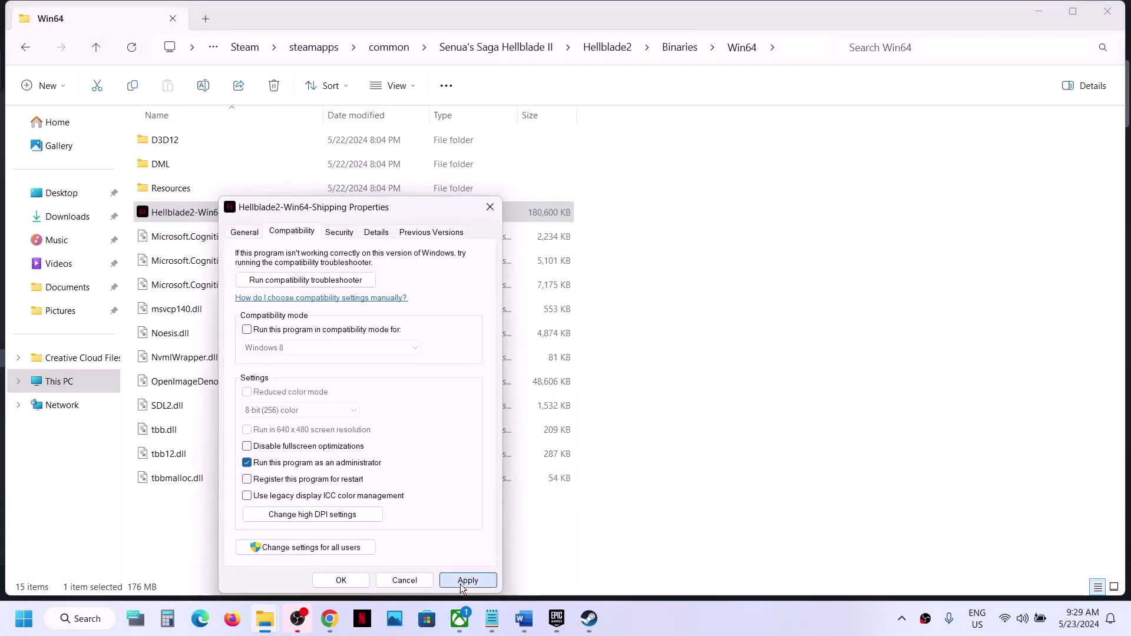
left_click(353, 581)
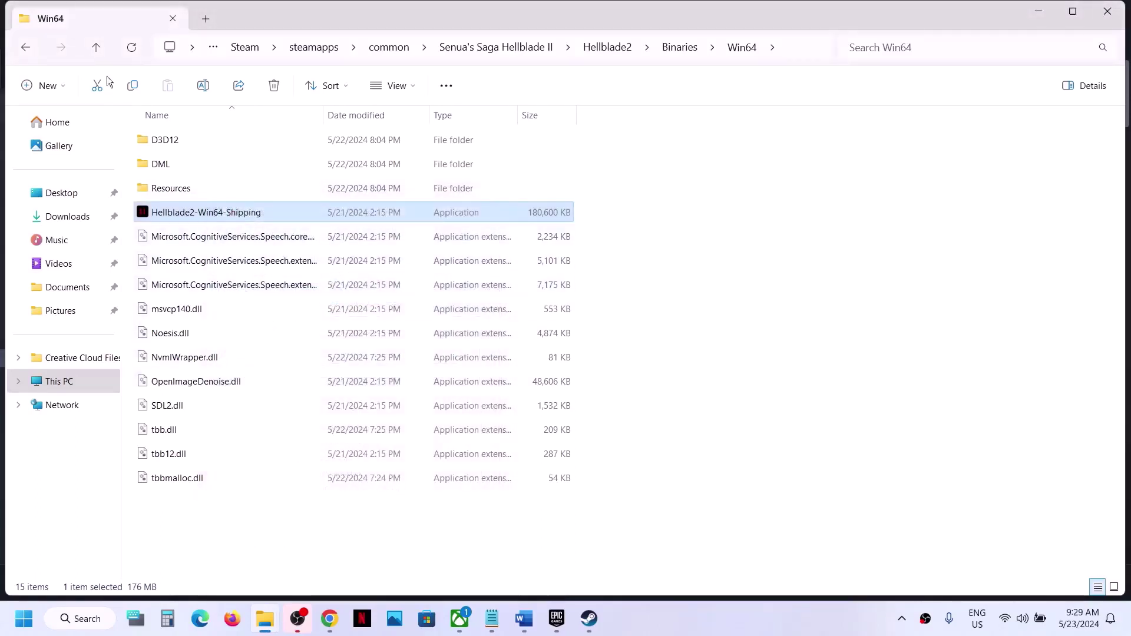
Go back up to the Senua's Saga Hellblade II folder and enable Windows 8 compatibility mode for the Hellblade2 application
left_click(97, 46)
left_click(97, 46)
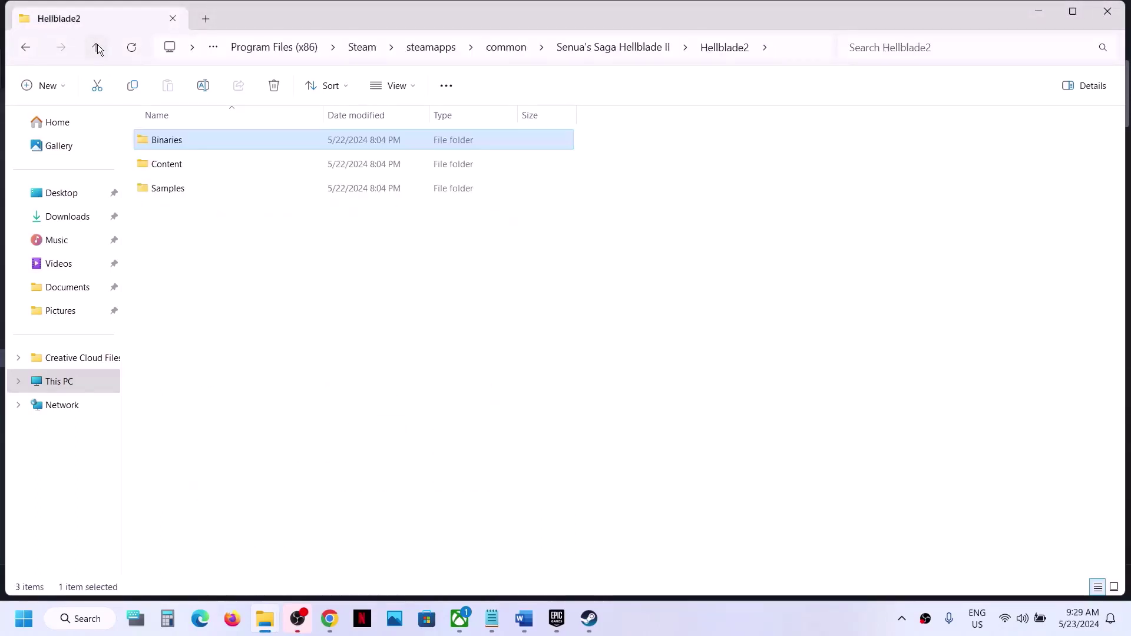
left_click(97, 46)
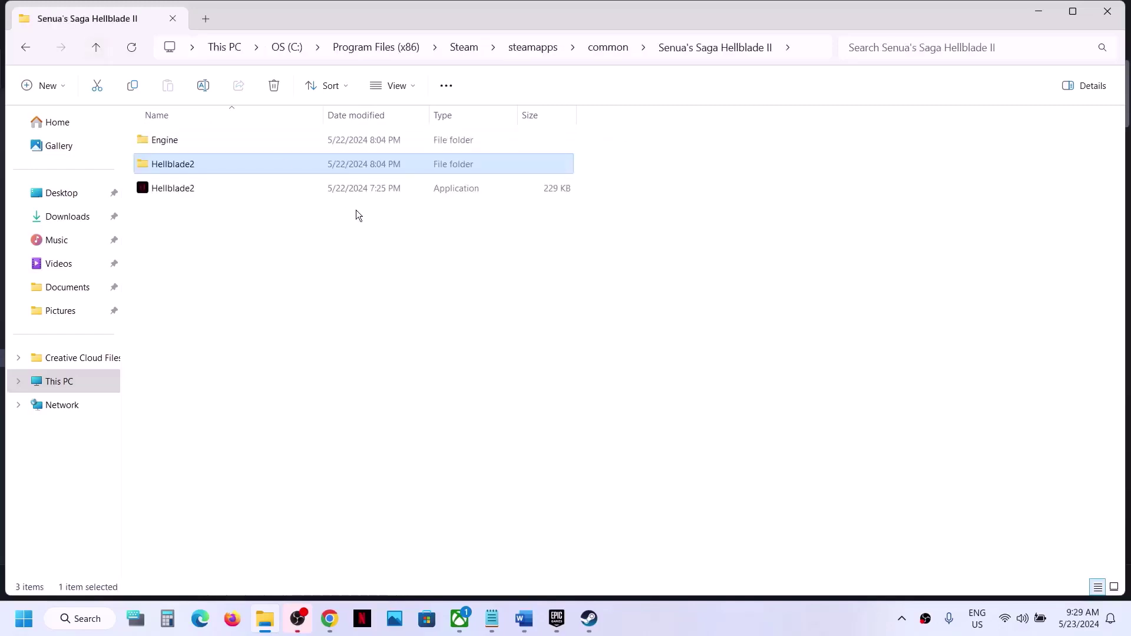
left_click(173, 187)
right_click(172, 187)
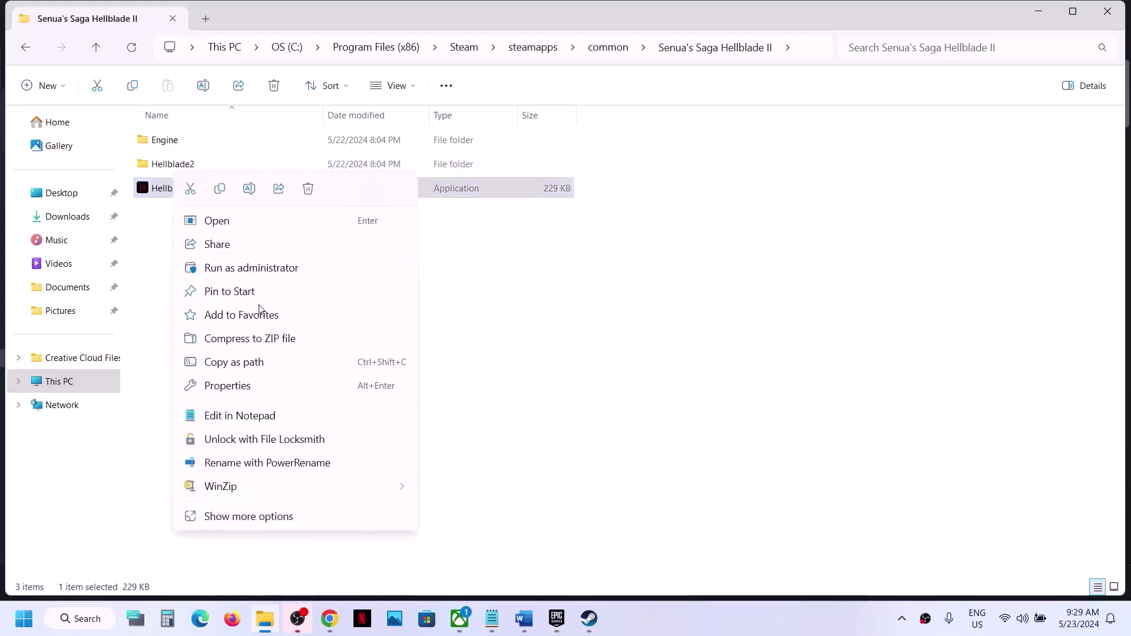
left_click(236, 388)
left_click(251, 224)
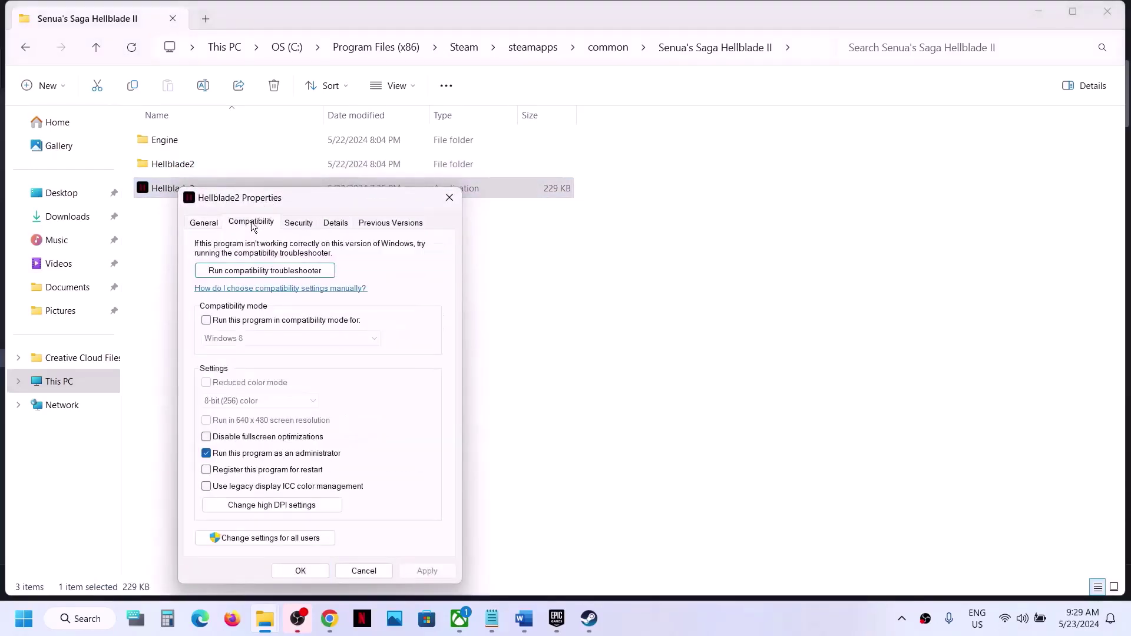
left_click(206, 321)
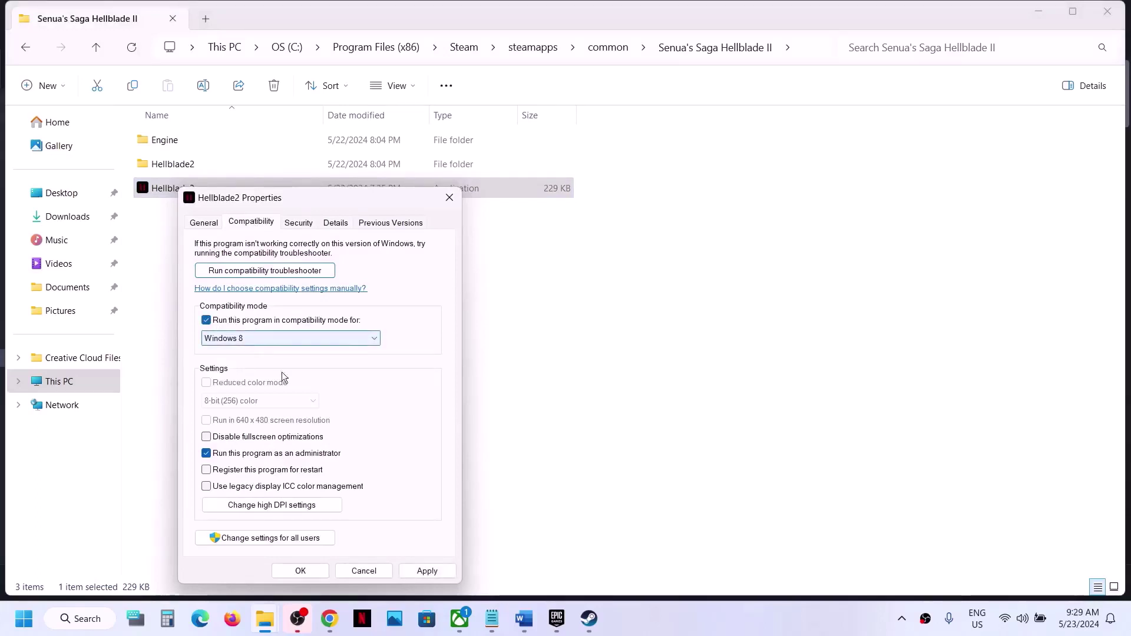
left_click(429, 572)
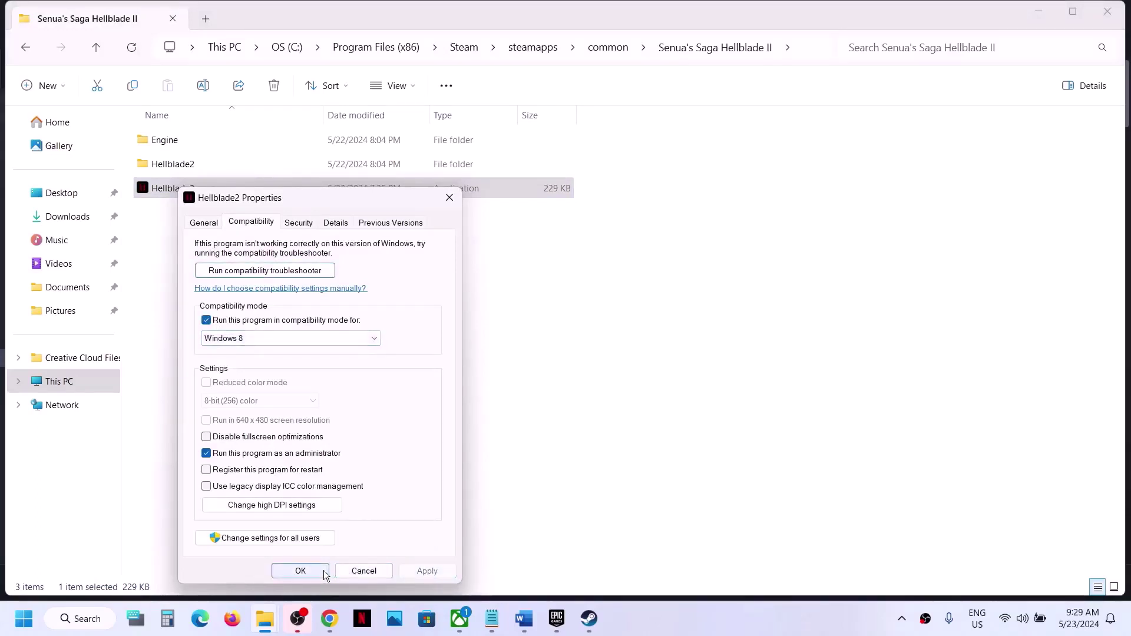
left_click(301, 571)
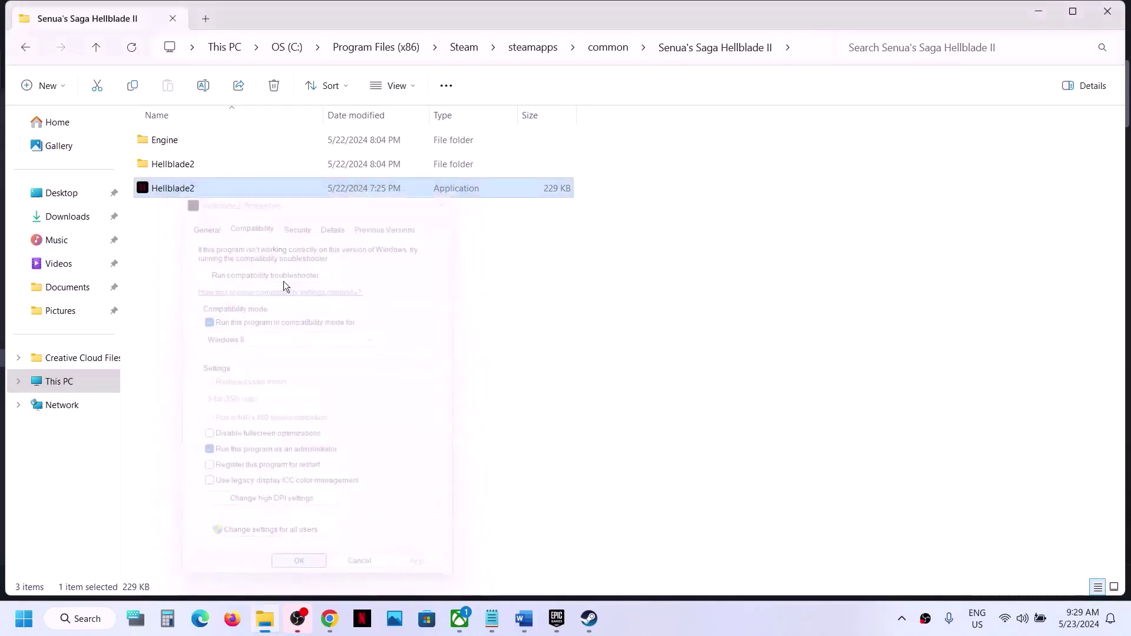
Change the Hellblade2 application's compatibility mode to Windows 7 and apply the change
right_click(191, 189)
left_click(255, 388)
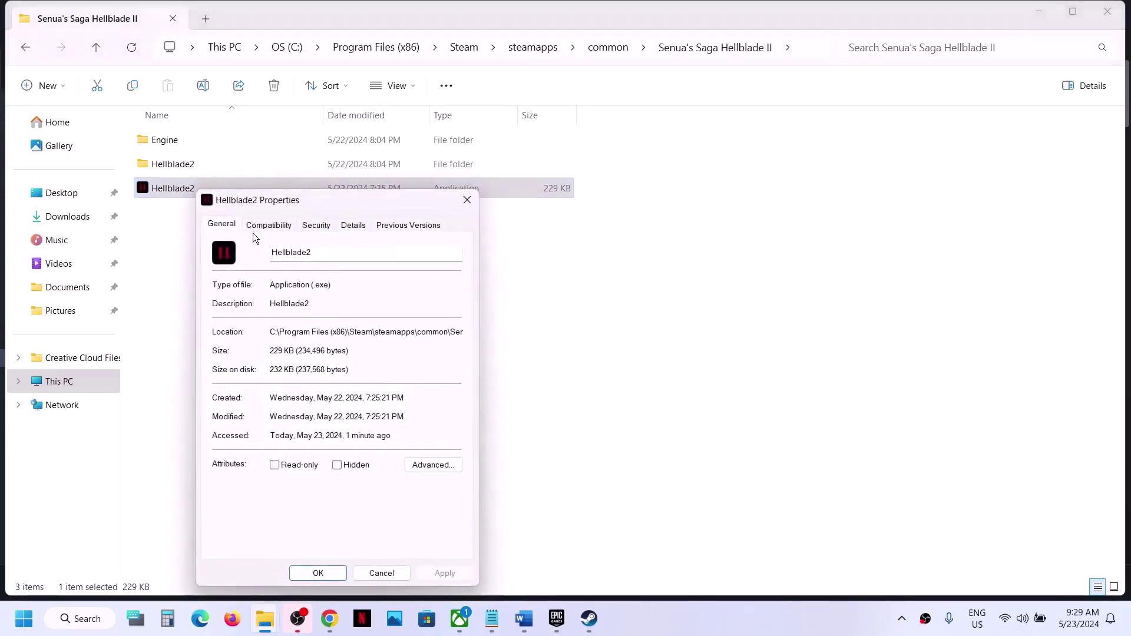
left_click(262, 225)
left_click(275, 342)
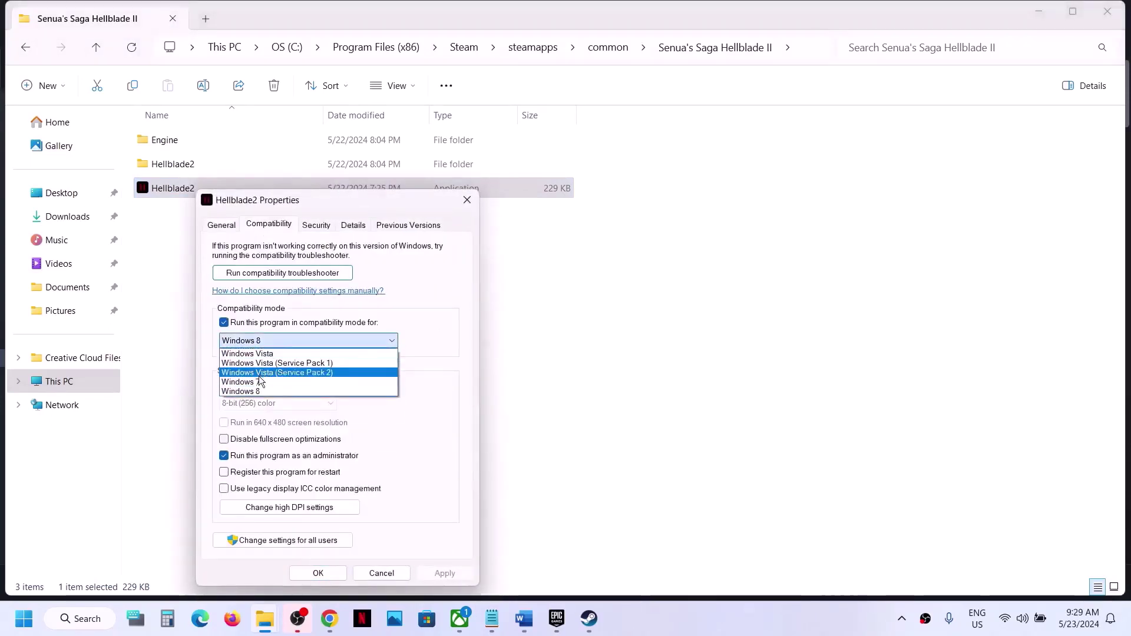
left_click(253, 381)
left_click(437, 573)
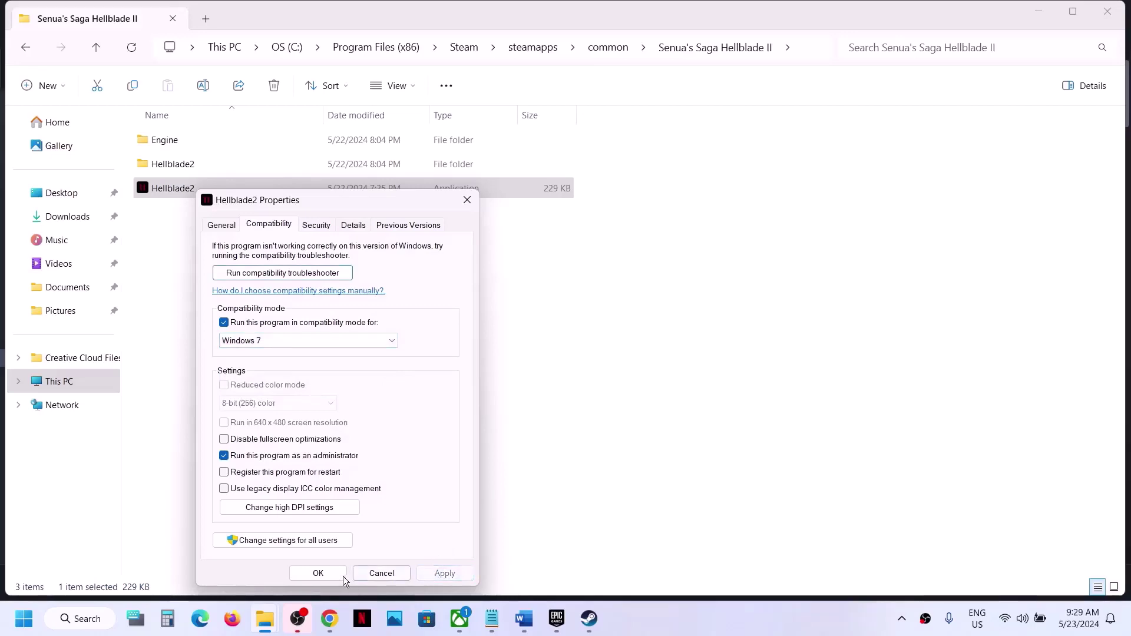
left_click(326, 575)
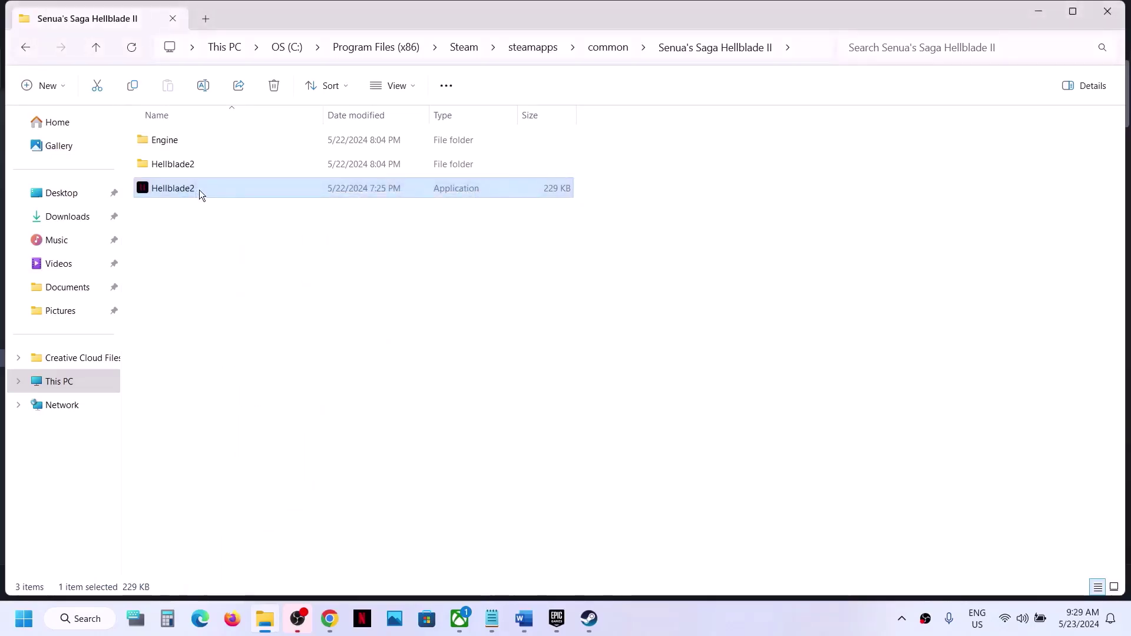
Disable fullscreen optimizations for the Hellblade2 application and apply the change
right_click(199, 189)
left_click(264, 386)
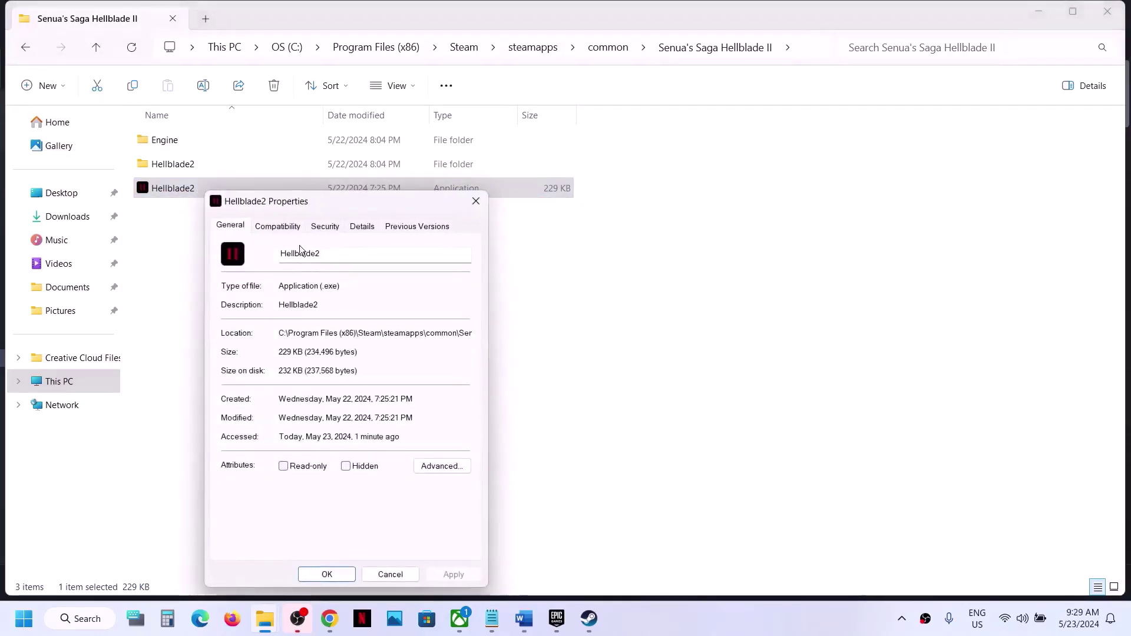
left_click(277, 227)
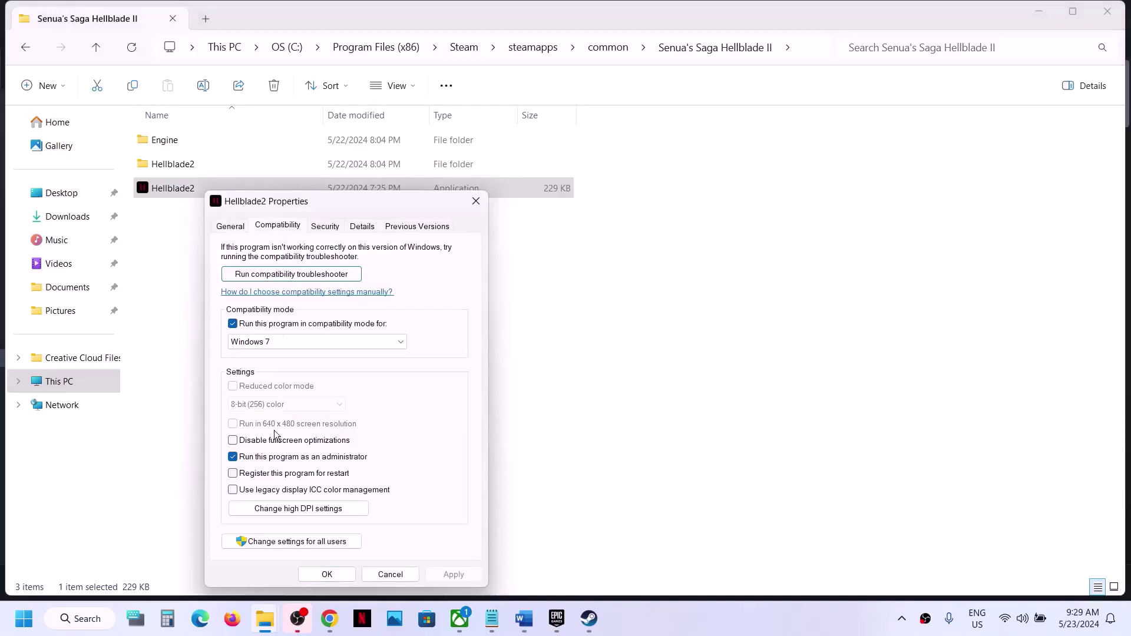
left_click(234, 441)
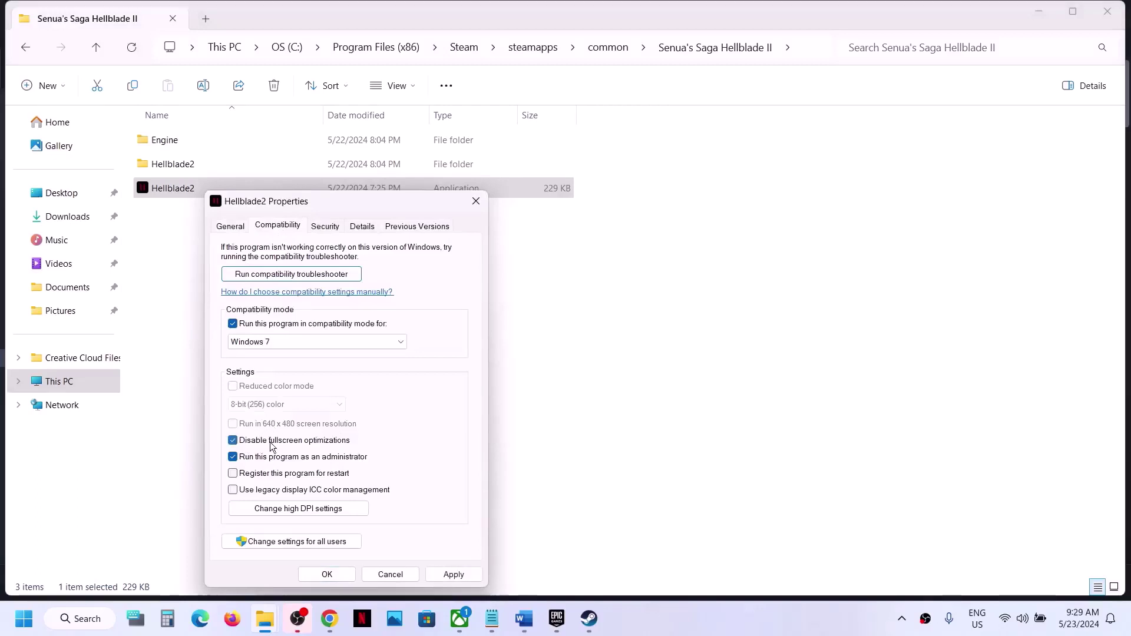
left_click(439, 574)
left_click(326, 574)
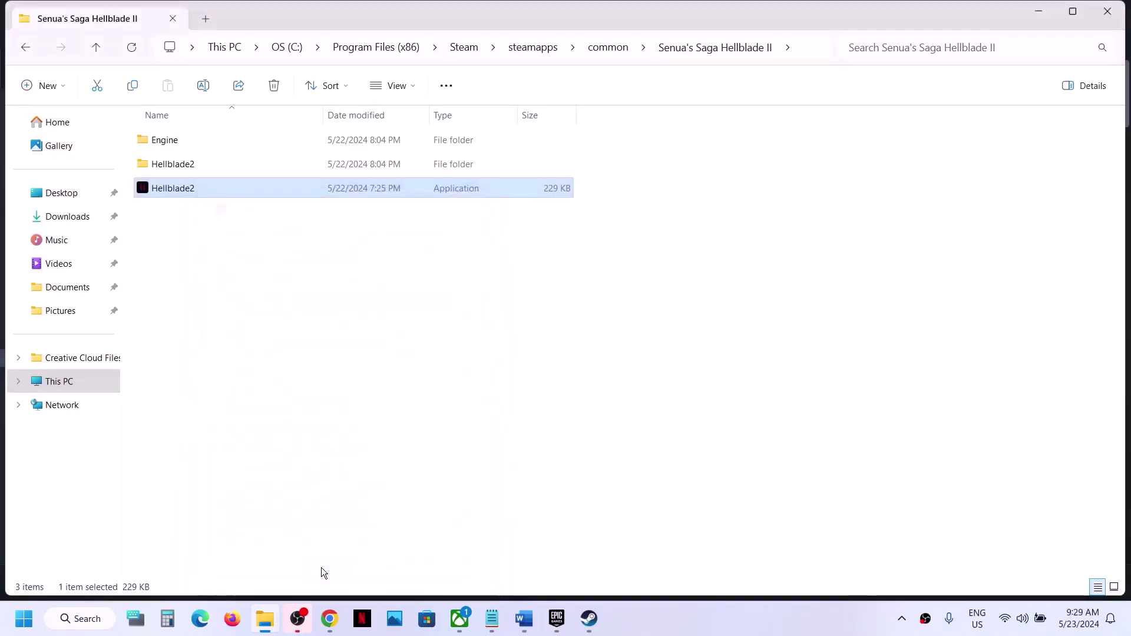
Open the Win64 folder inside the Hellblade2 folder's Binaries subfolder
double_click(180, 164)
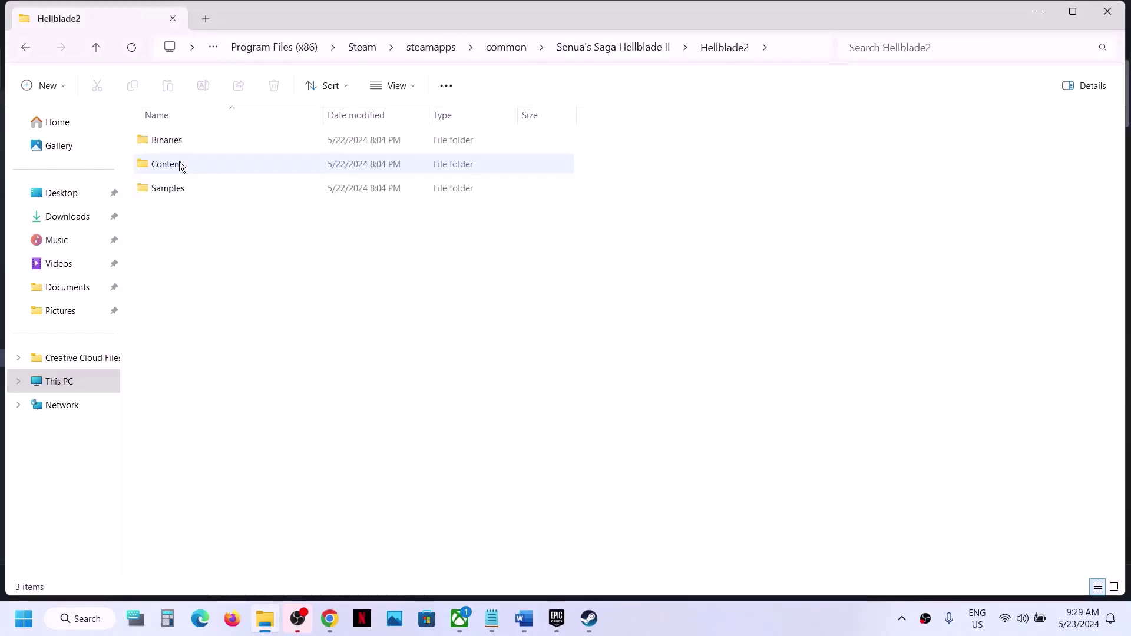
double_click(185, 144)
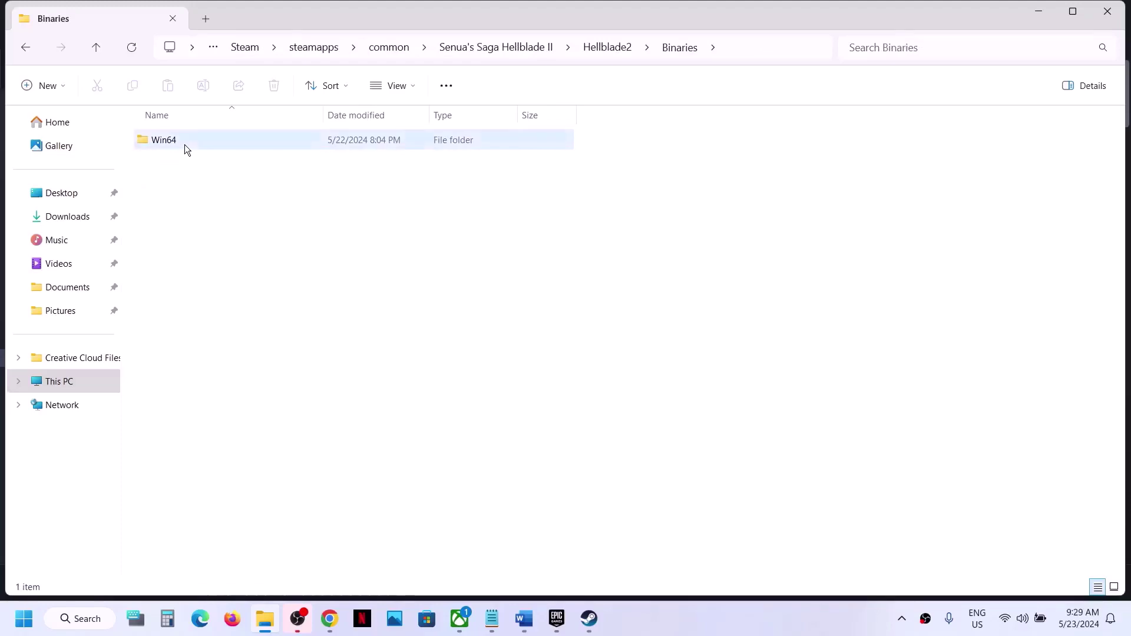
double_click(185, 144)
Set the Hellblade2-Win64-Shipping application to Windows 7 compatibility mode with fullscreen optimizations disabled, and apply the changes
right_click(197, 214)
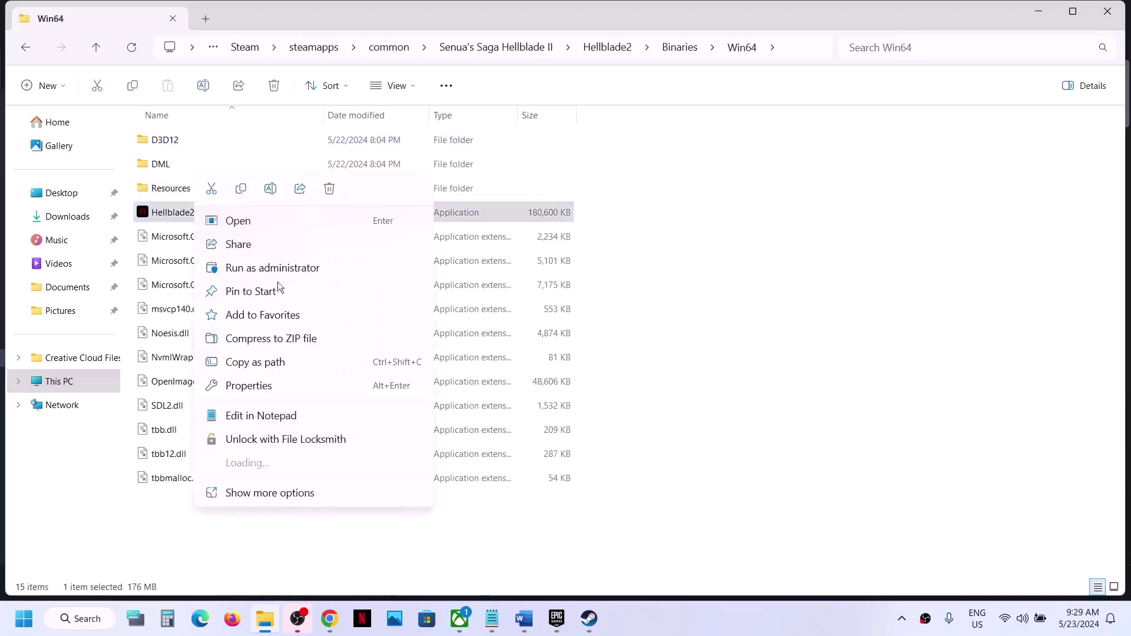
left_click(271, 389)
left_click(274, 231)
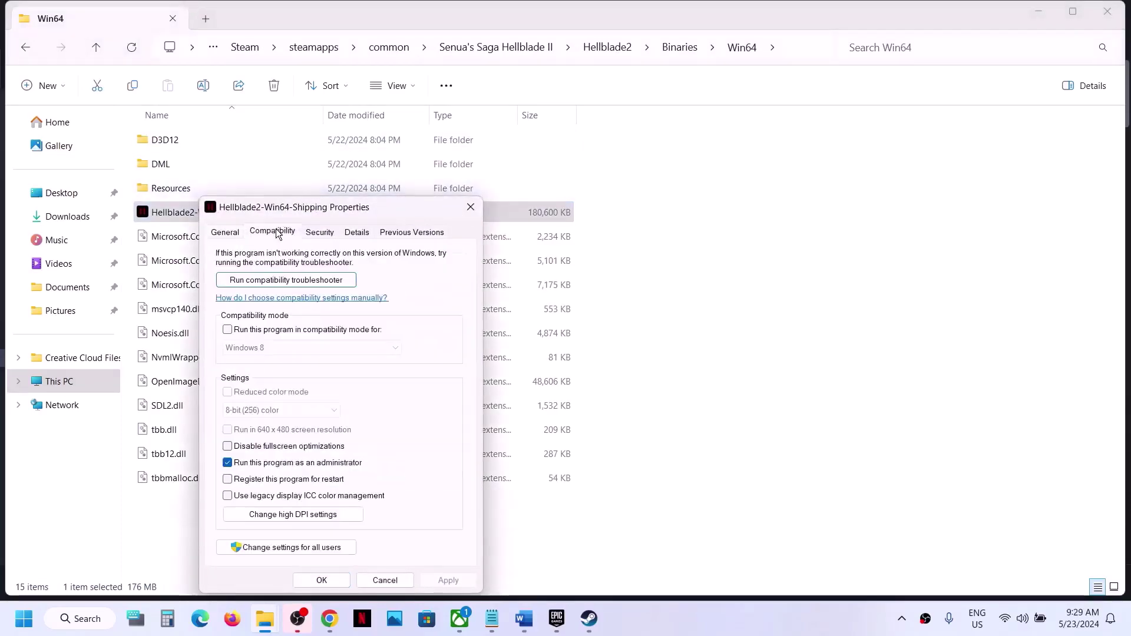
left_click(228, 330)
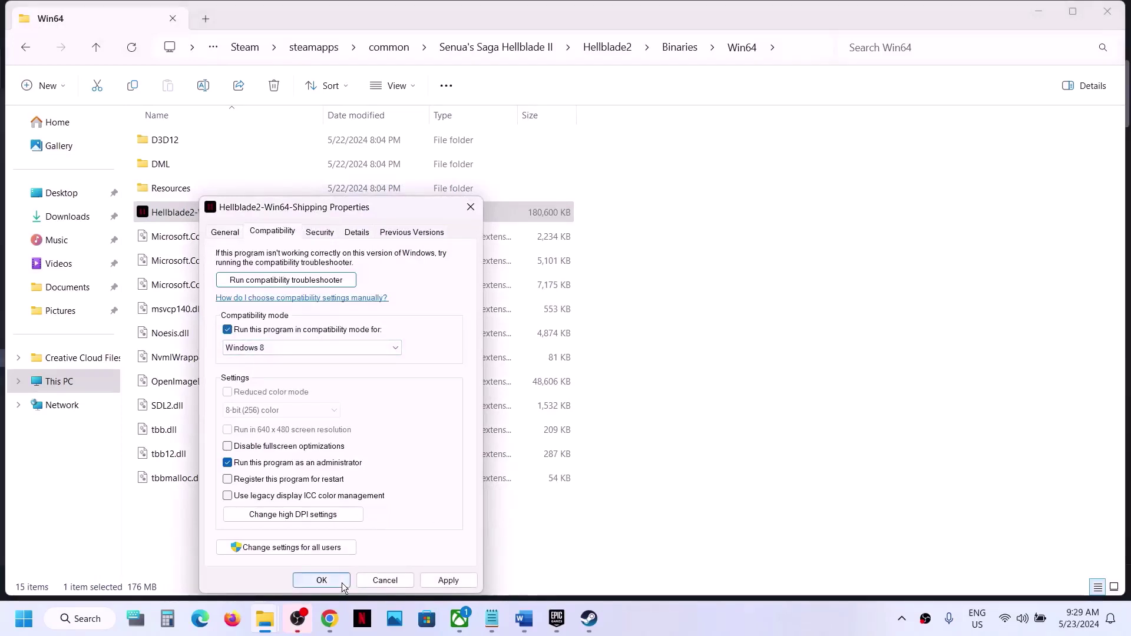
left_click(316, 349)
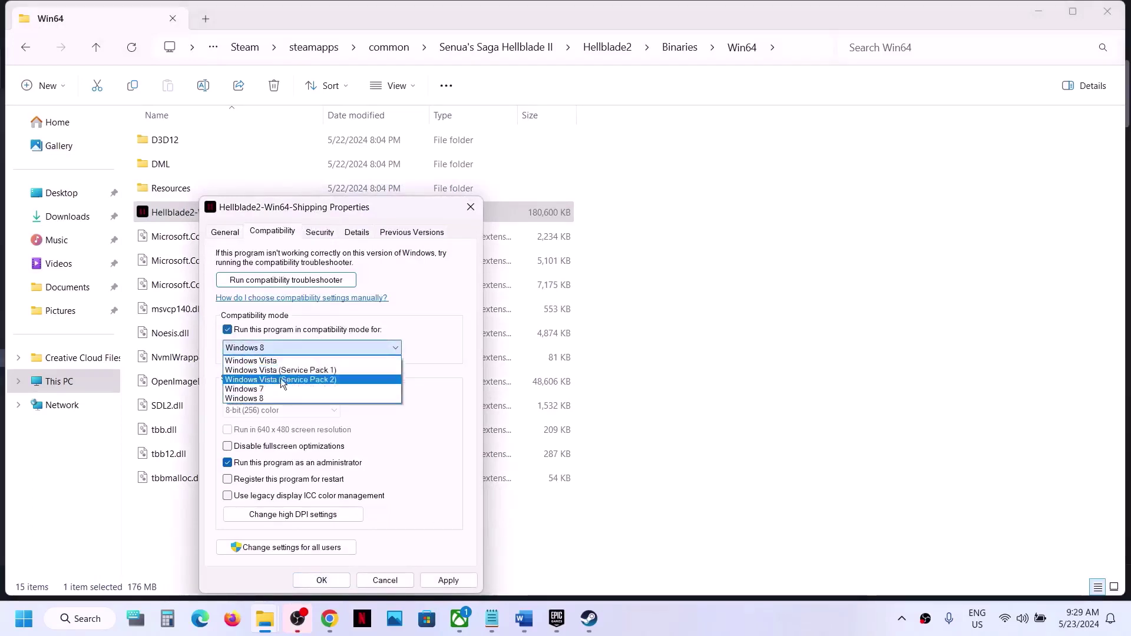
left_click(275, 384)
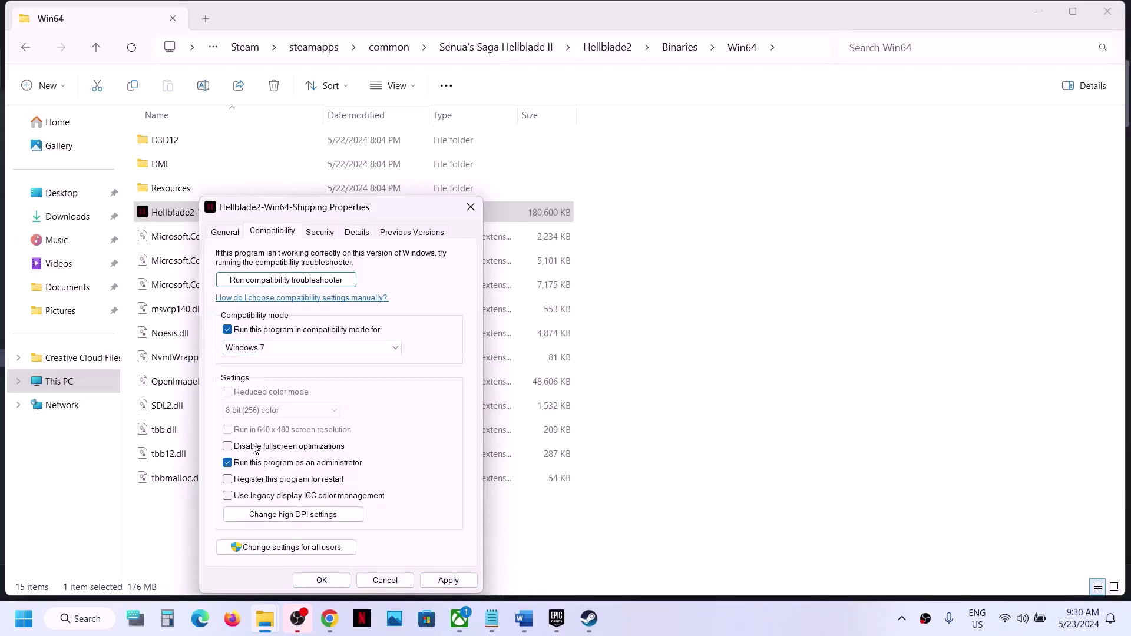
left_click(228, 447)
left_click(436, 579)
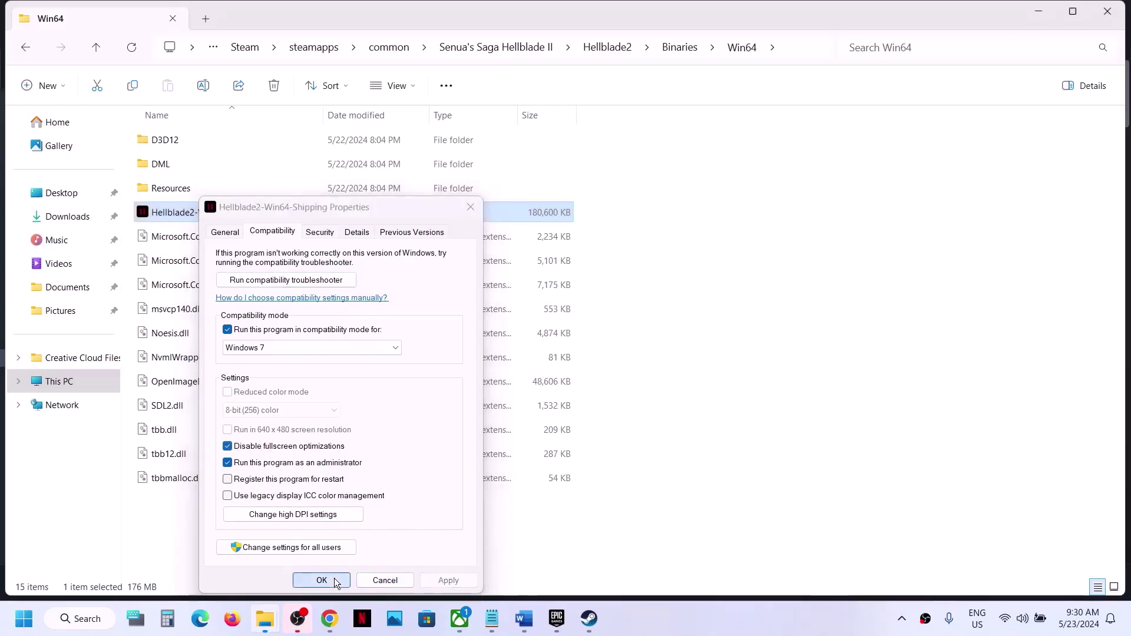
left_click(334, 579)
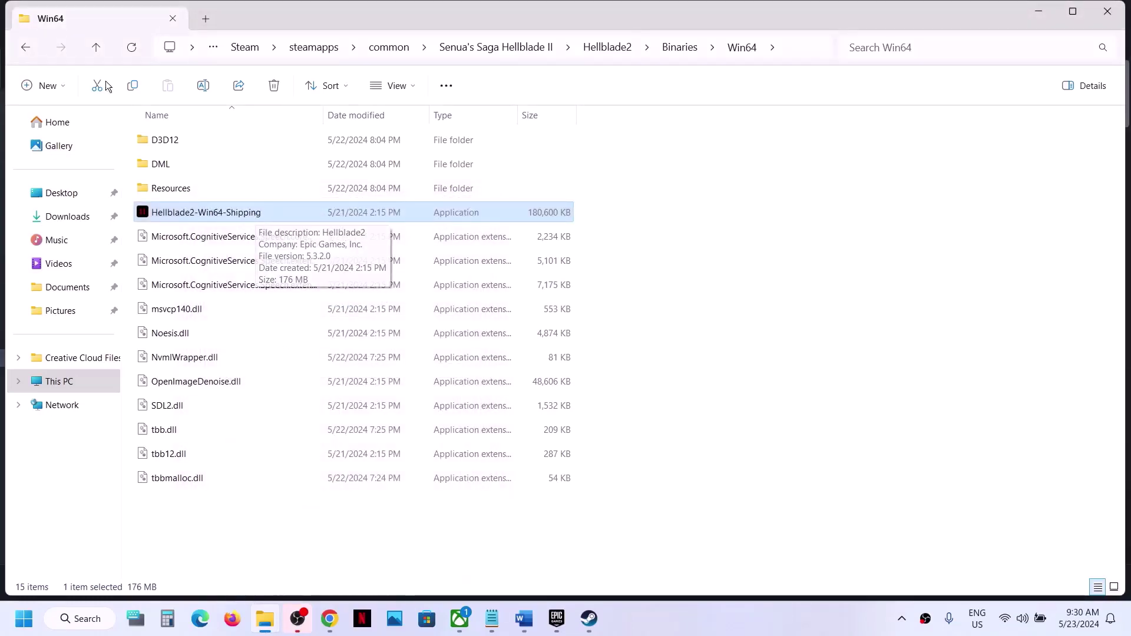
Clear the compatibility mode, disable fullscreen optimizations and run as administrator options for the Hellblade2-Win64-Shipping application, and apply the changes
right_click(230, 213)
left_click(291, 387)
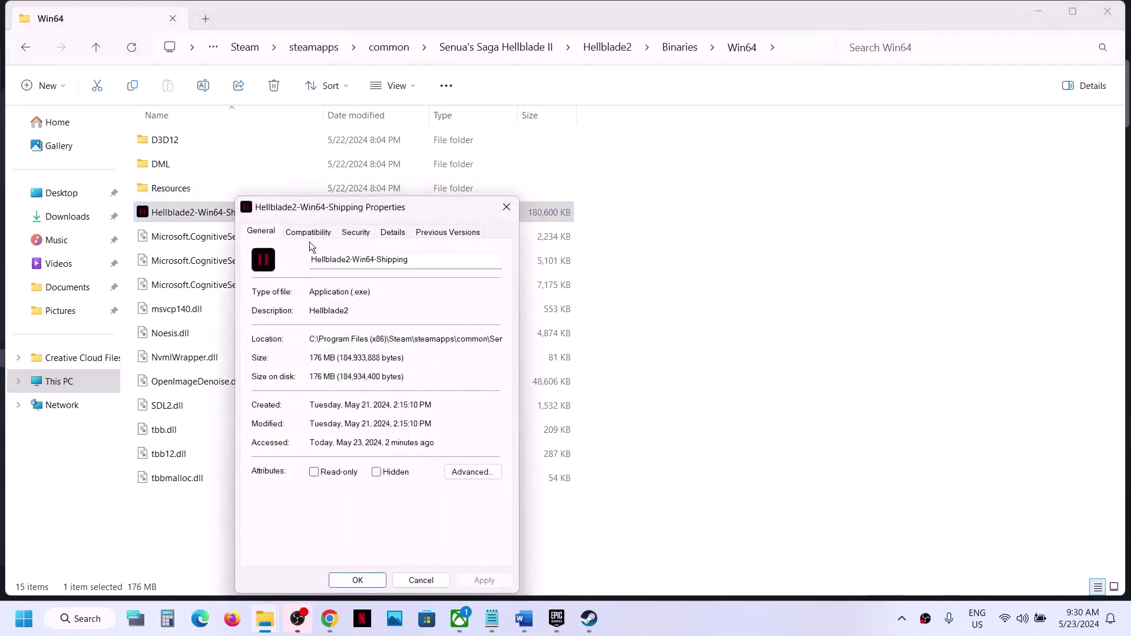
left_click(308, 232)
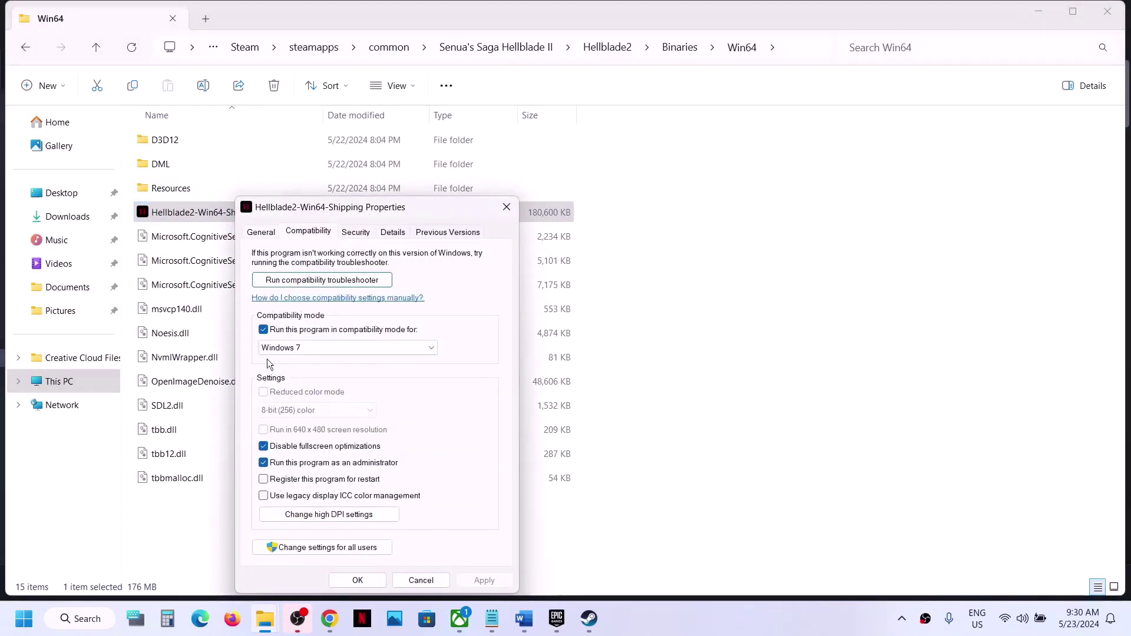
left_click(263, 330)
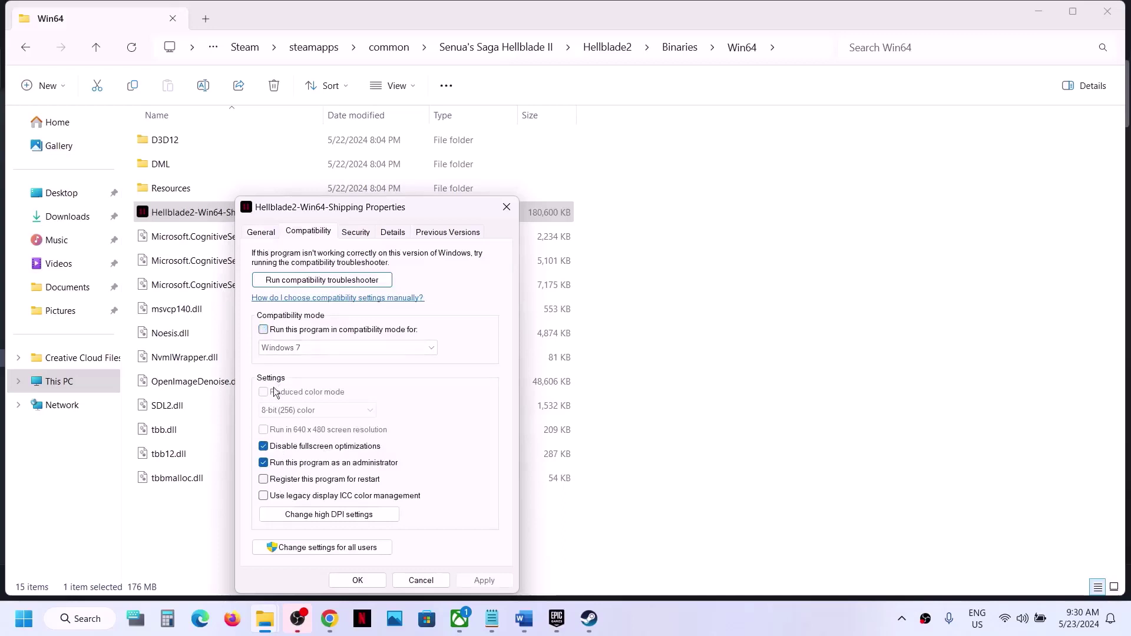
left_click(264, 446)
left_click(263, 463)
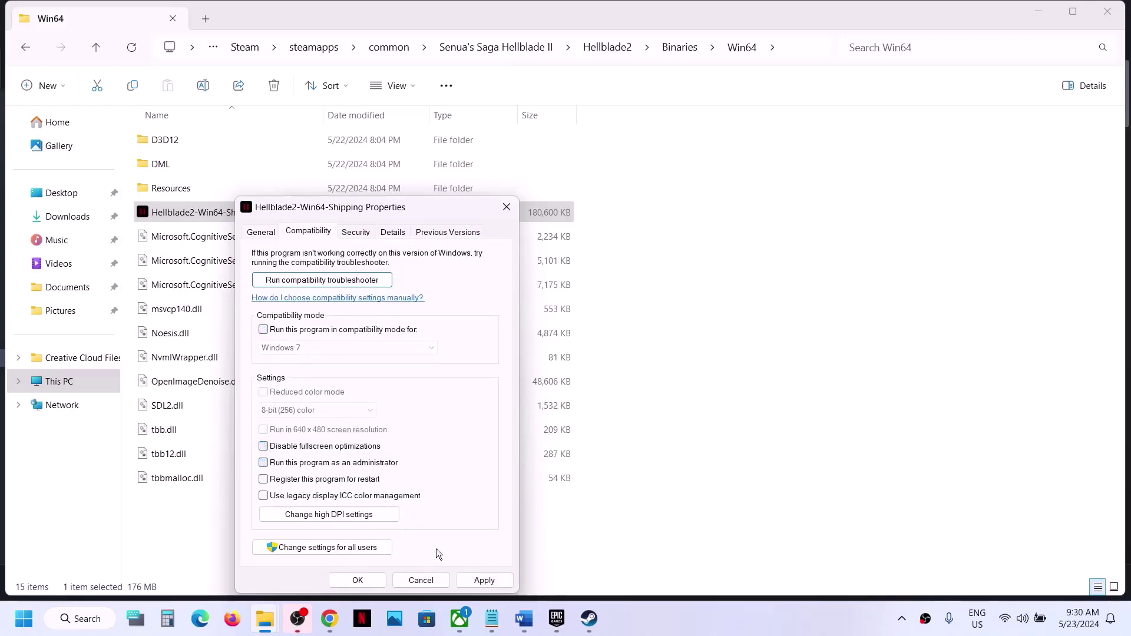
left_click(468, 580)
left_click(375, 581)
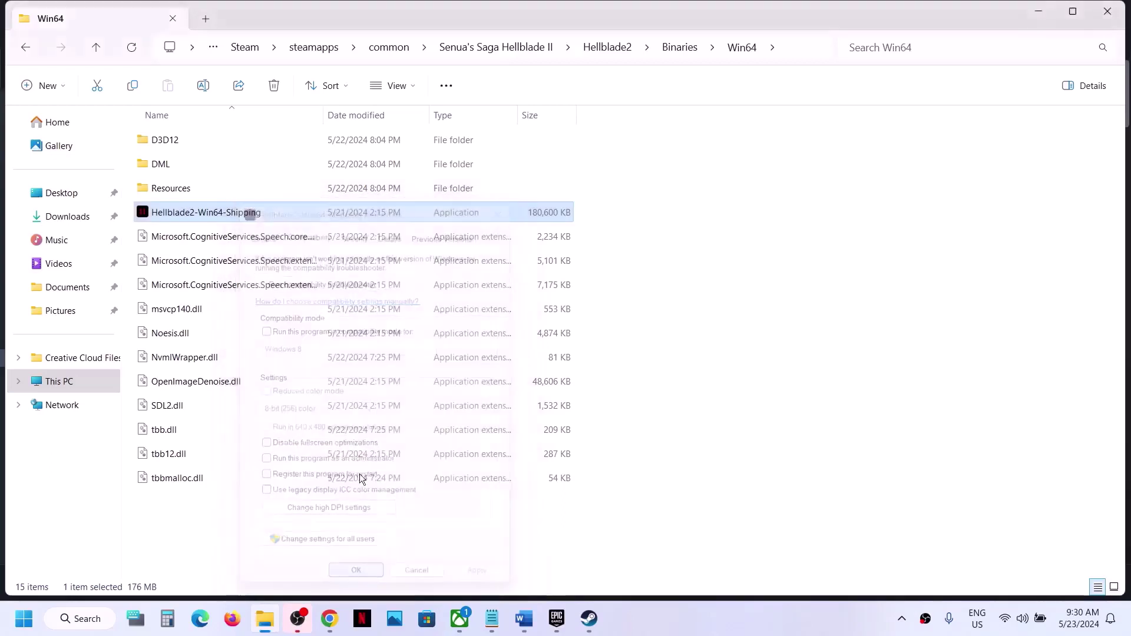
Go back up from Win64 to the Senua's Saga Hellblade II folder
left_click(98, 53)
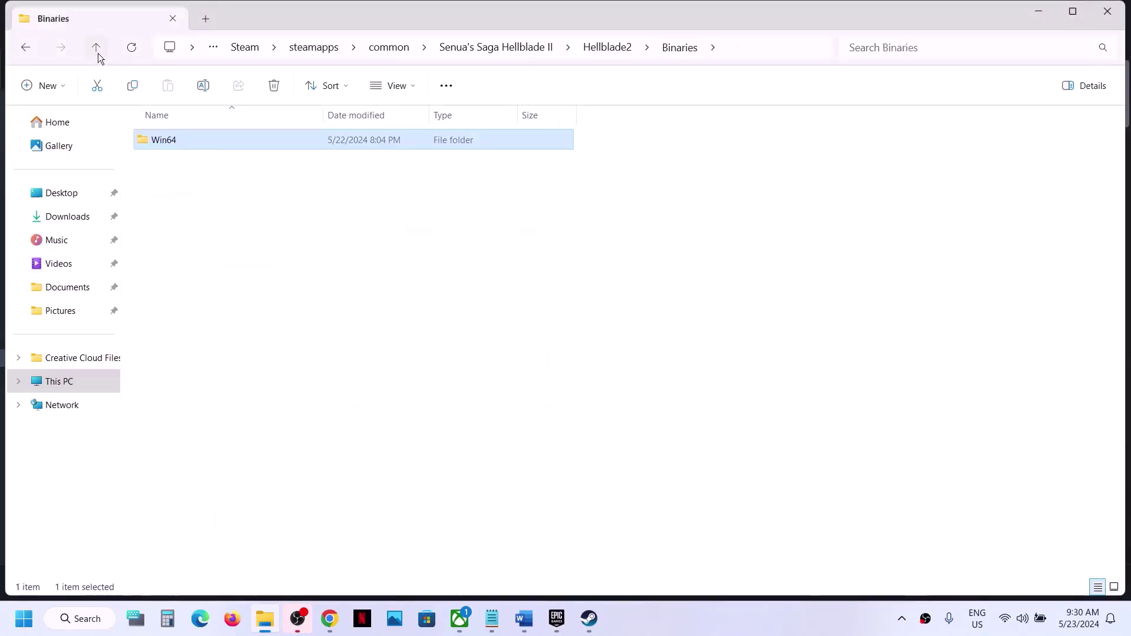
left_click(98, 53)
left_click(98, 53)
Turn off compatibility mode for the Hellblade2 application and apply the change
left_click(183, 193)
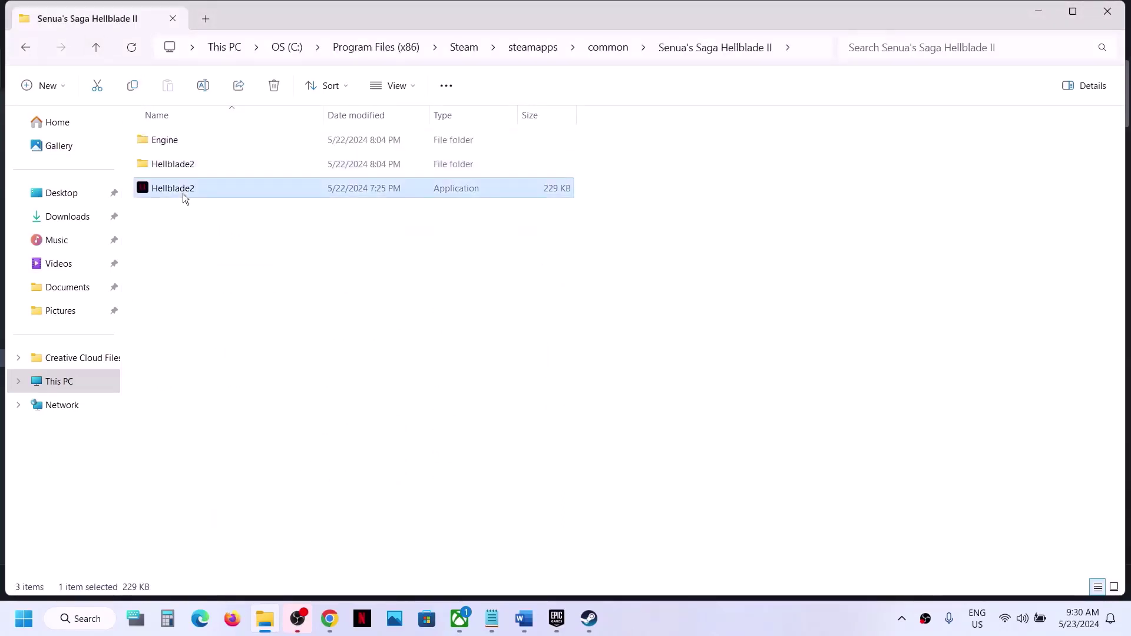
right_click(183, 194)
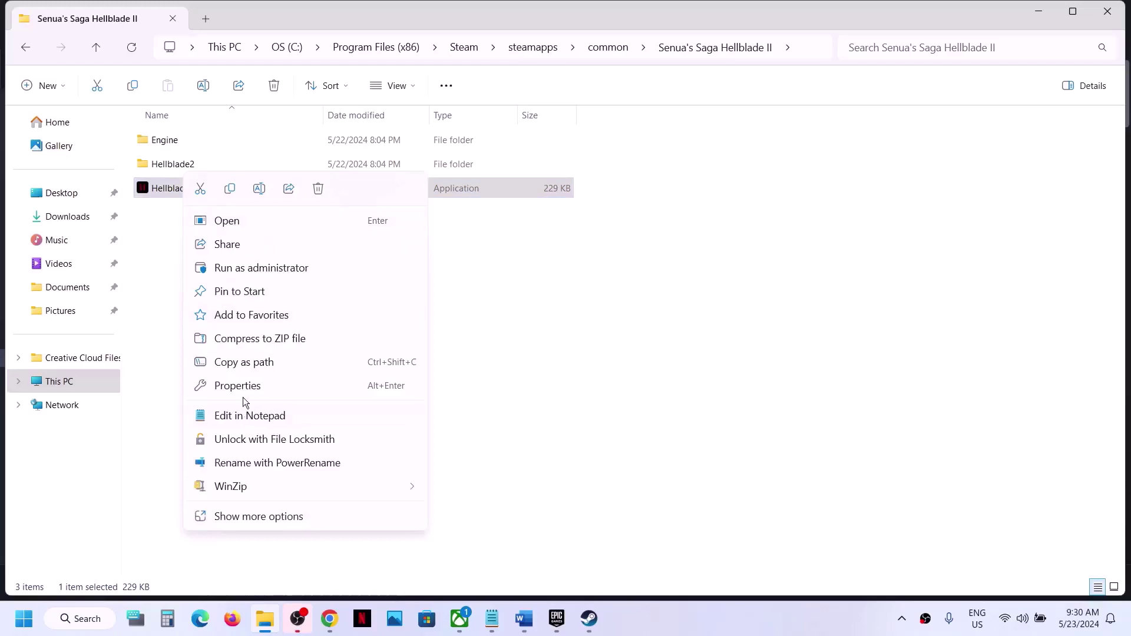
left_click(243, 387)
left_click(263, 230)
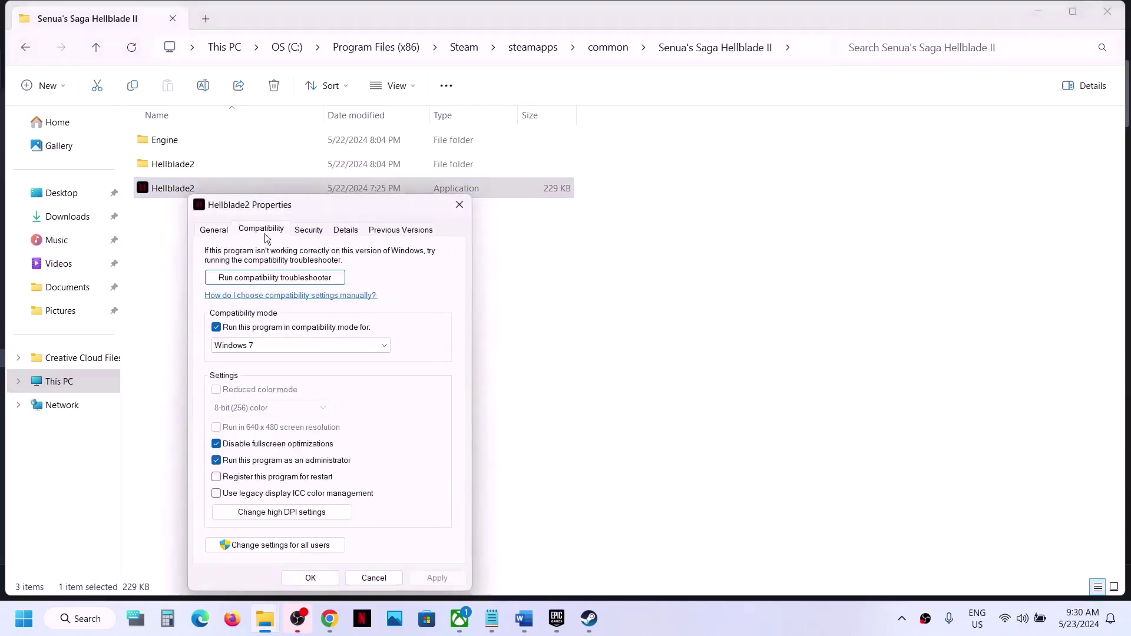
left_click(216, 328)
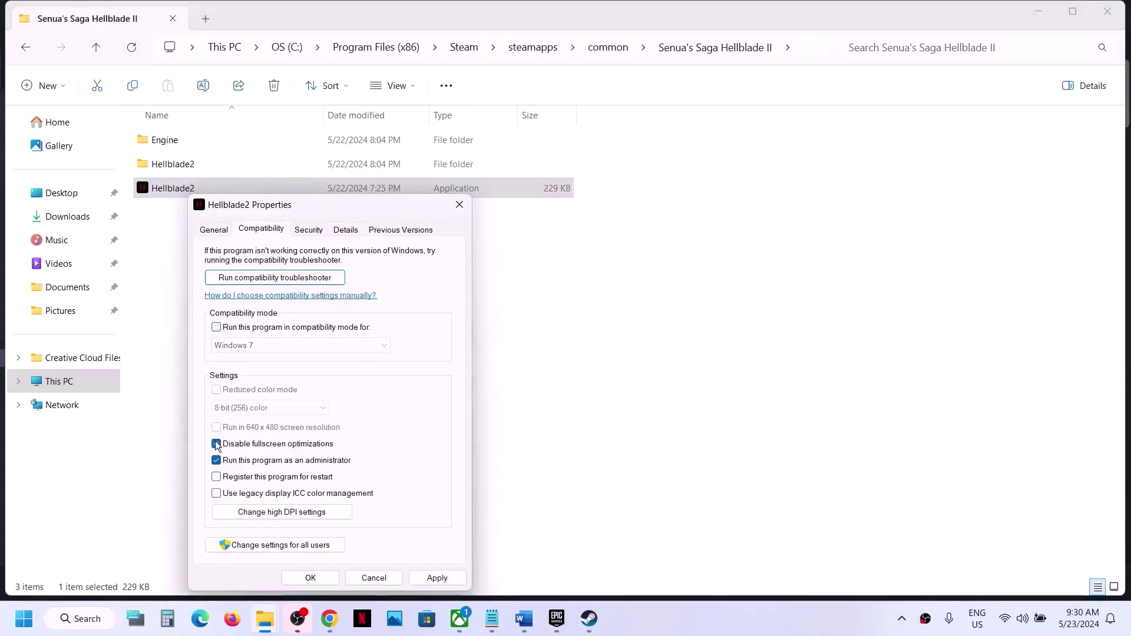
left_click(417, 577)
left_click(317, 577)
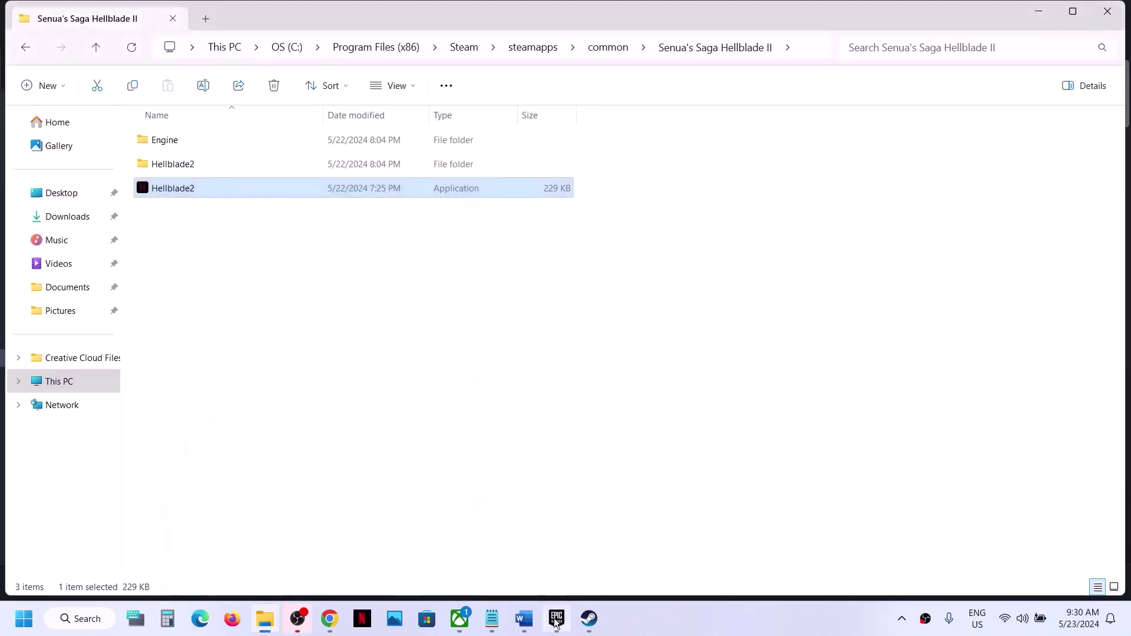
Switch to the Word document and read Step 2 about allowing the game exe through Windows Security or a third-party antivirus
left_click(523, 618)
scroll(391, 405, "down", 2)
scroll(391, 405, "down", 1)
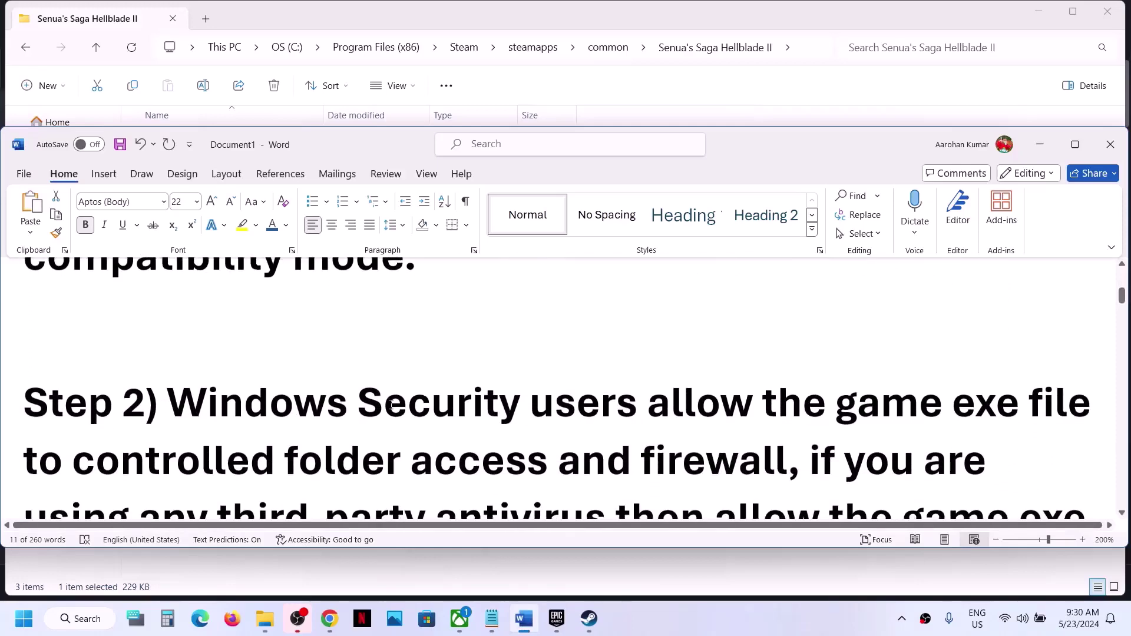
left_click(1075, 144)
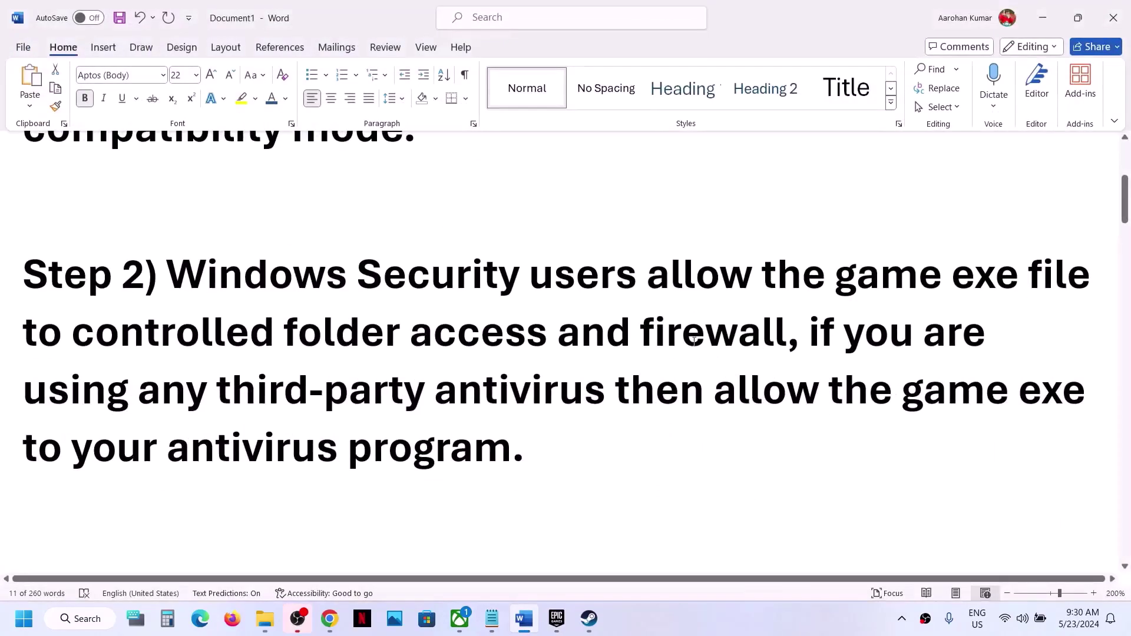
left_click_drag(156, 393, 509, 453)
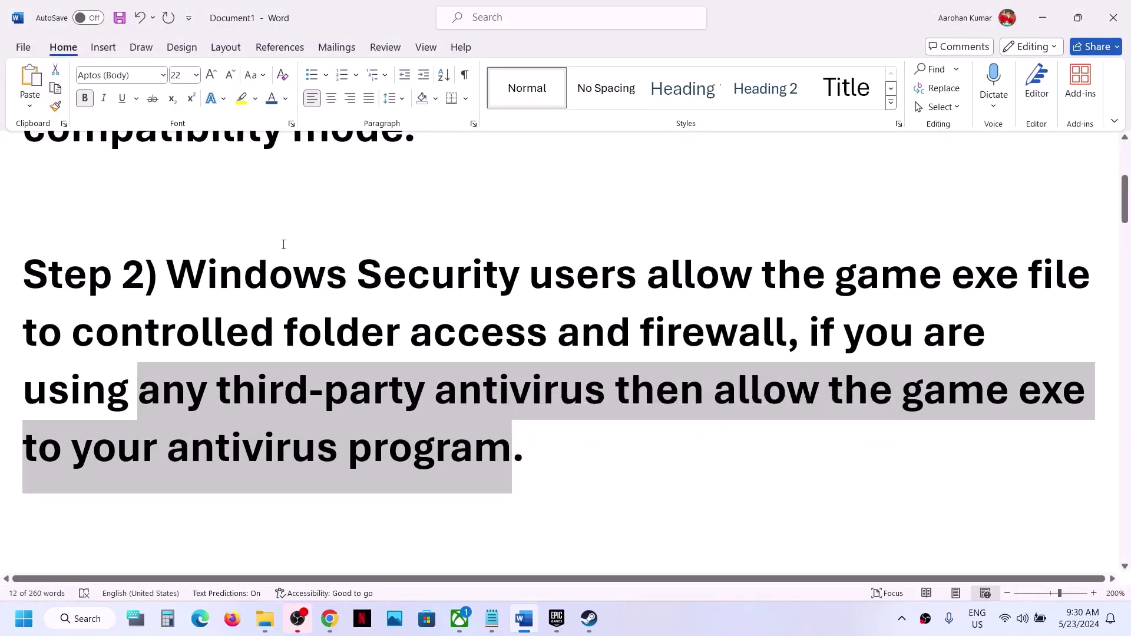
left_click_drag(209, 272, 524, 275)
Switch to Windows Settings and open Virus & threat protection from the Windows Security section of Privacy & security
key("super")
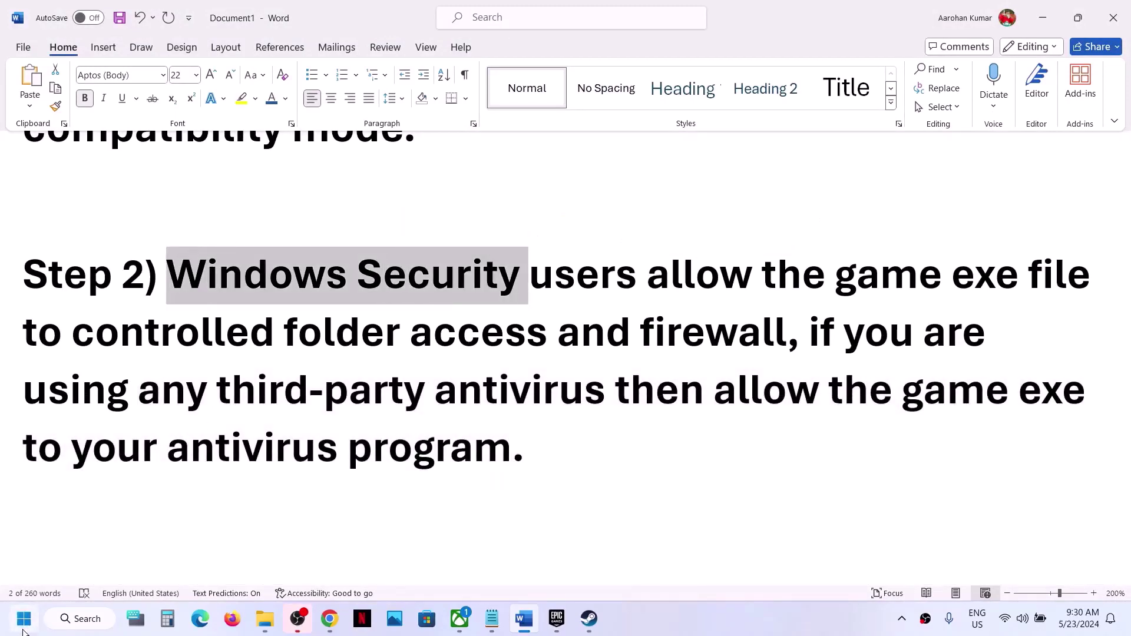
left_click(209, 243)
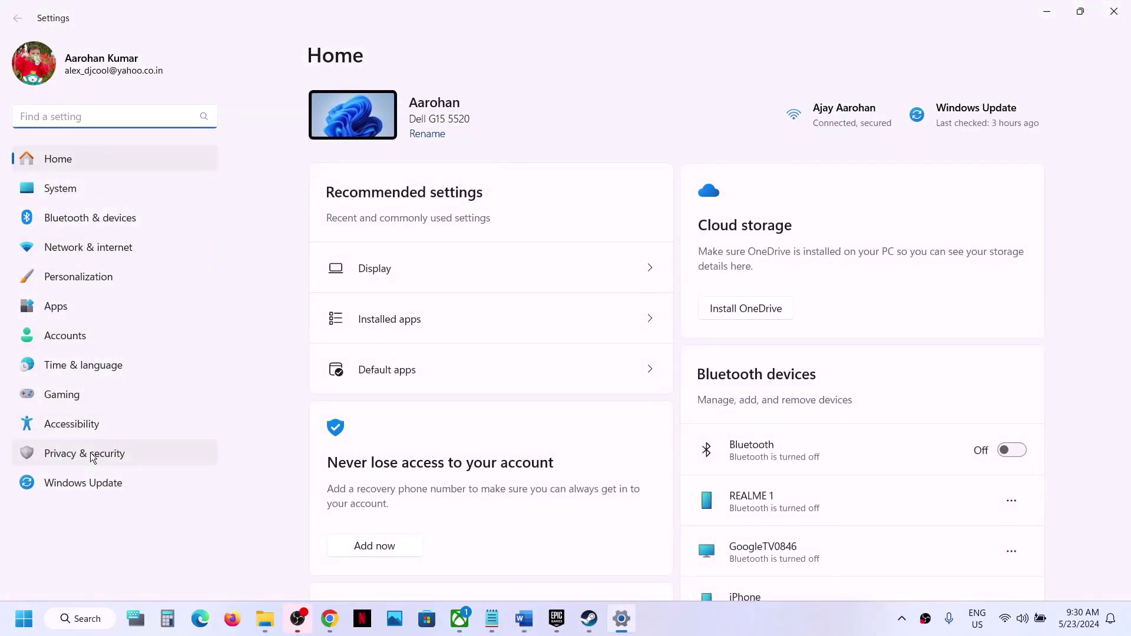
left_click(90, 453)
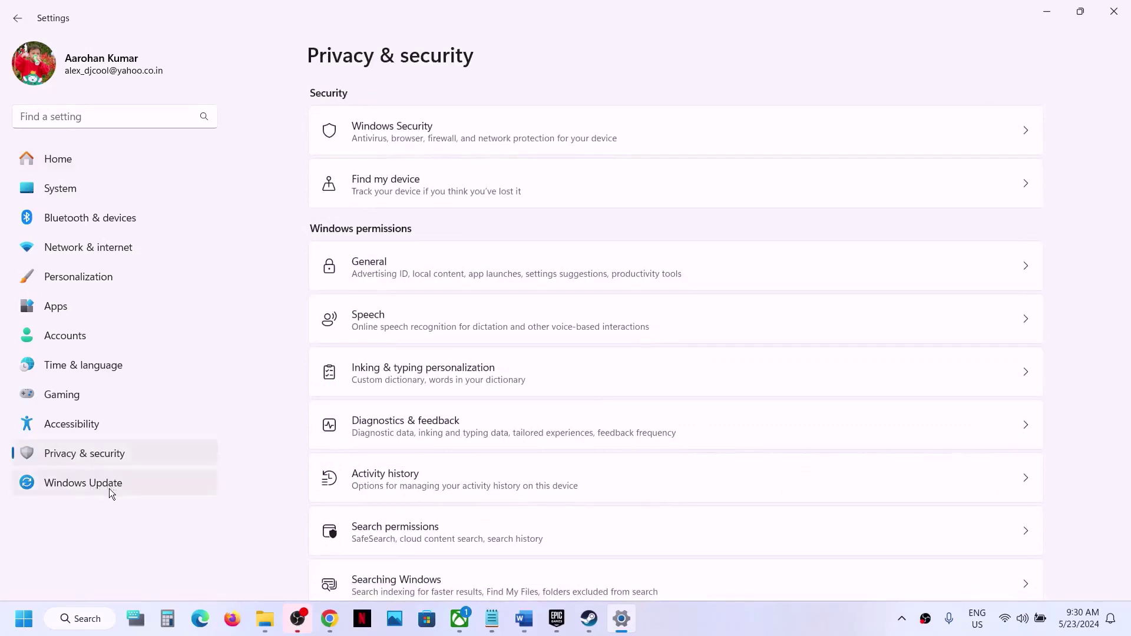
left_click(444, 123)
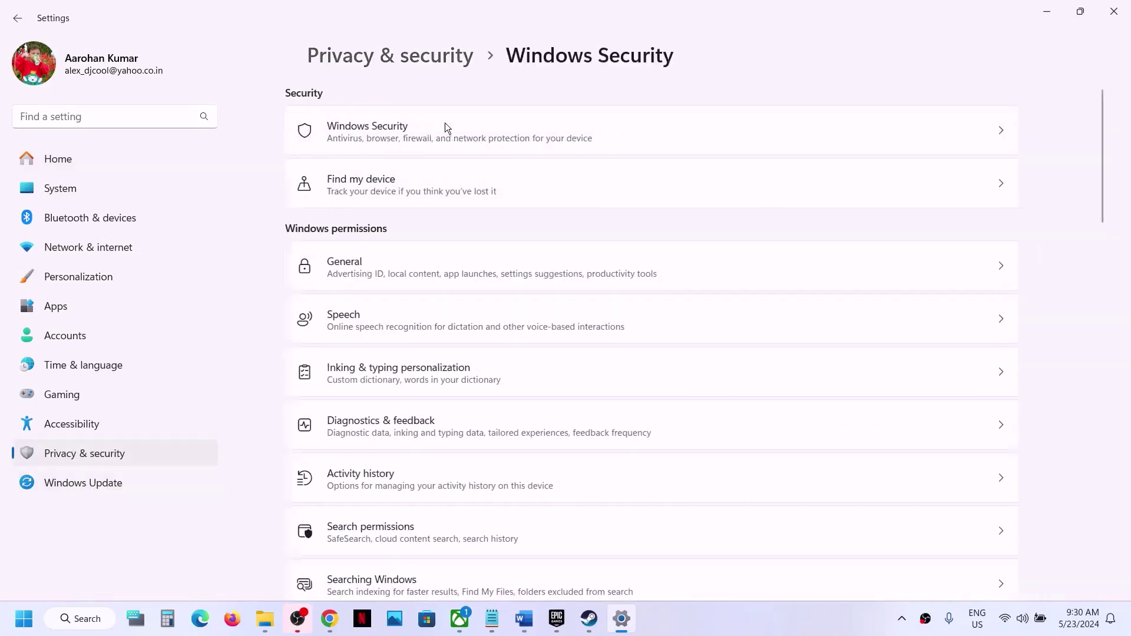
left_click(424, 220)
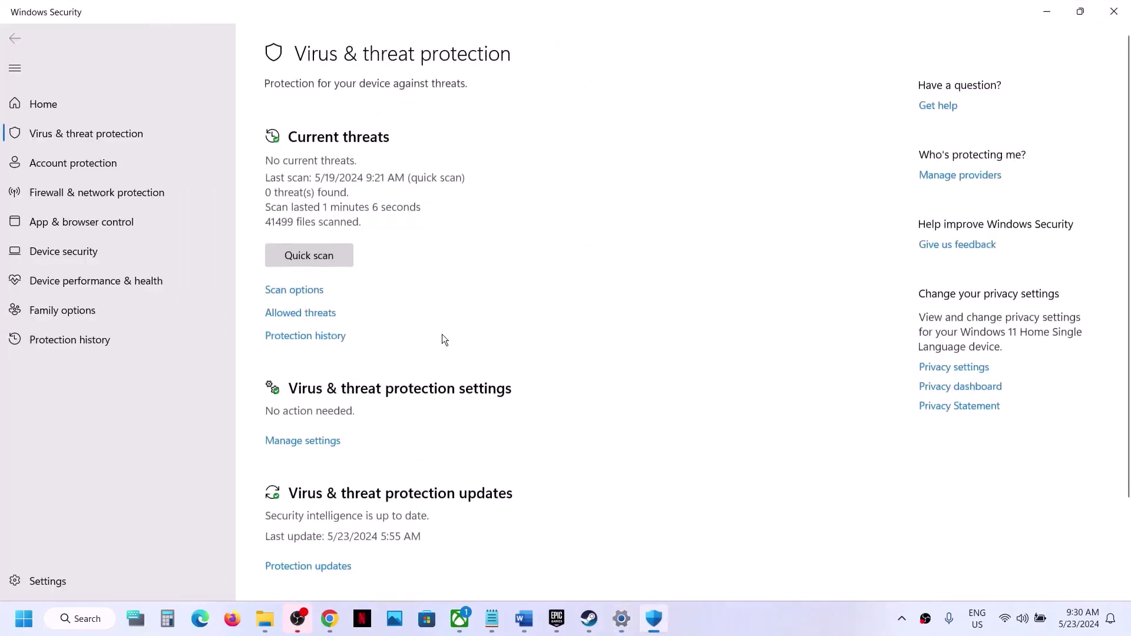
Open the list of apps allowed through Controlled folder access from Ransomware protection, approving the User Account Control request
scroll(442, 336, "down", 2)
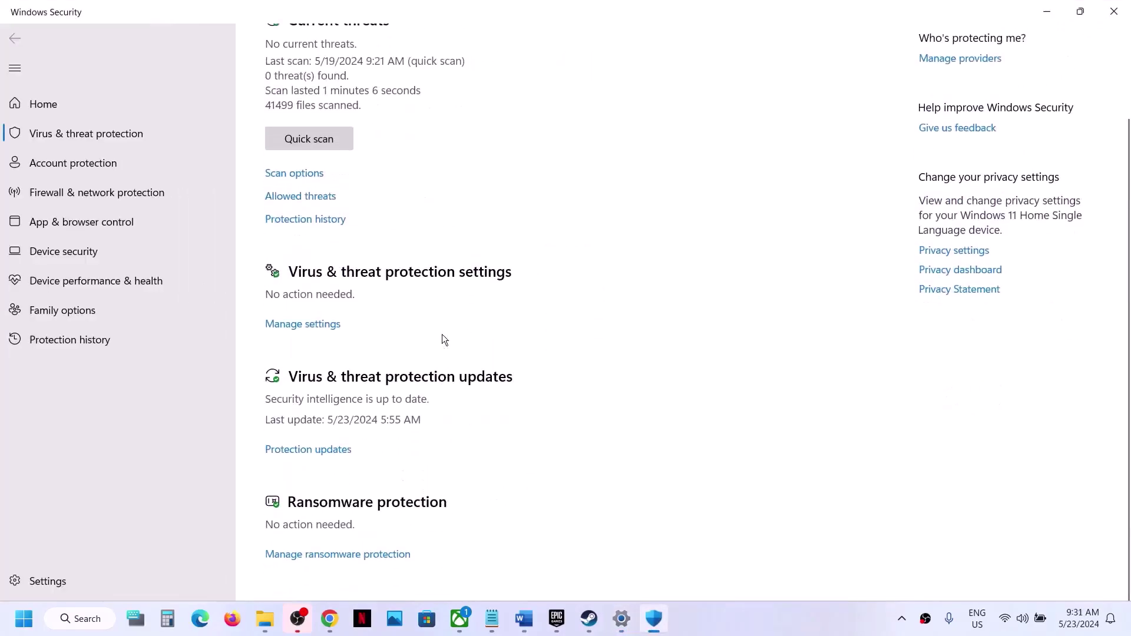
left_click(346, 555)
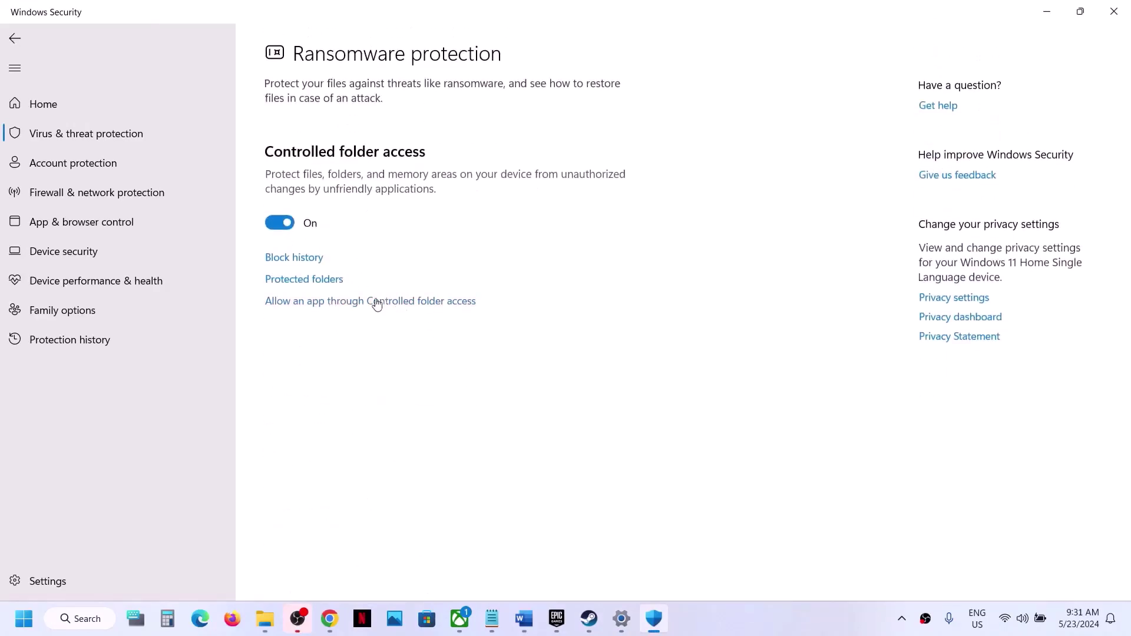
left_click(365, 306)
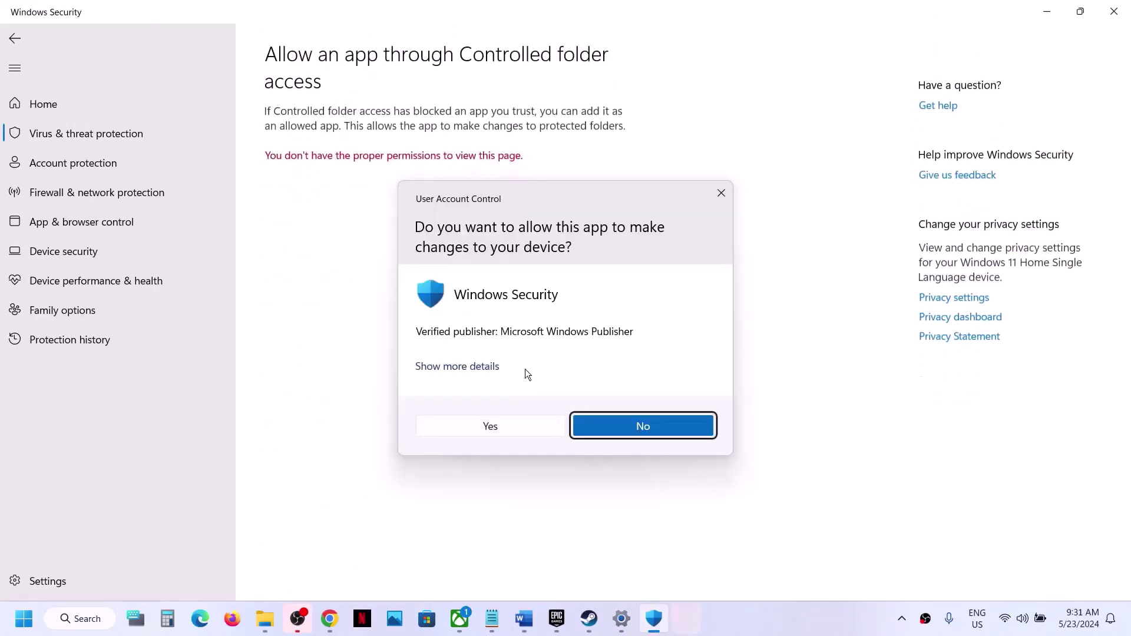
left_click(503, 424)
Start adding an allowed app by browsing all apps, and go to Program Files (x86) on the C: drive
scroll(355, 166, "down", 2)
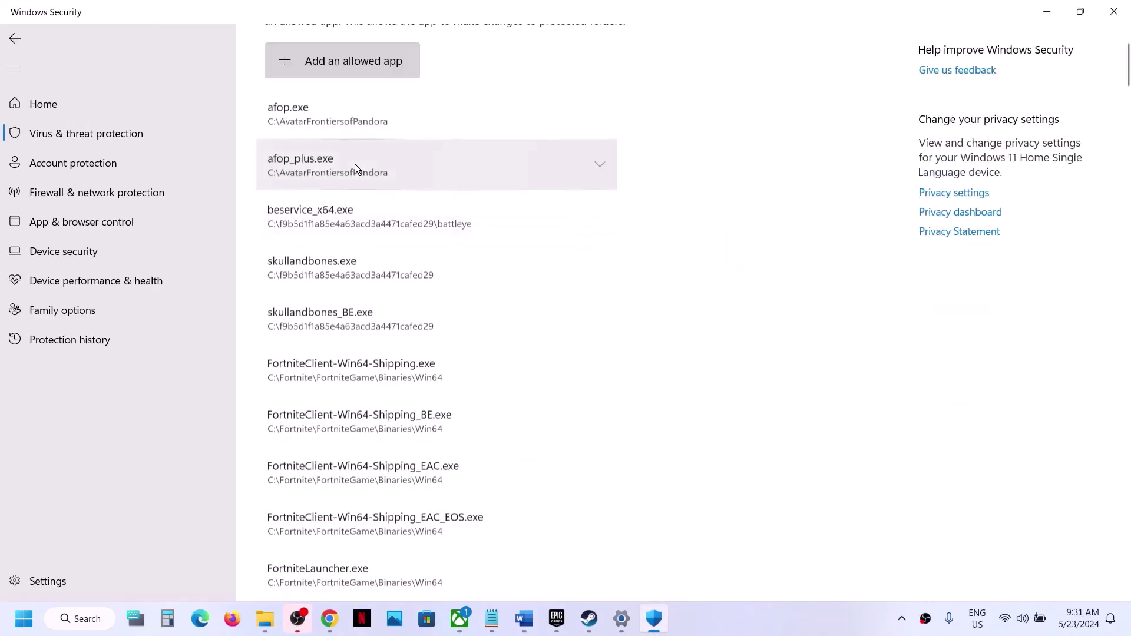
left_click(372, 61)
left_click(336, 118)
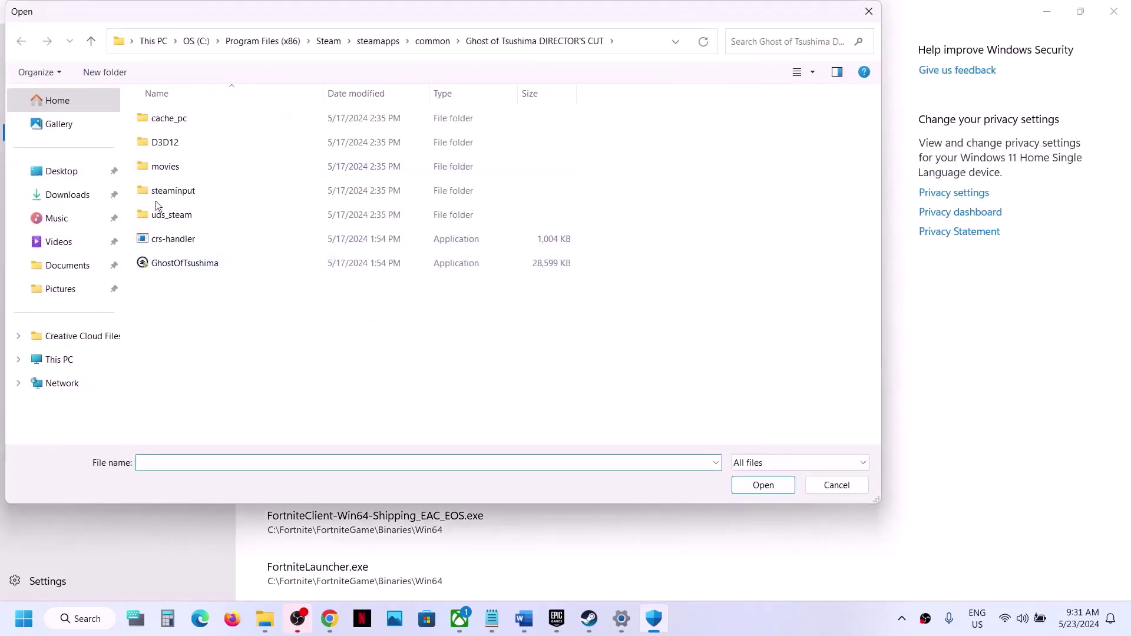
left_click(56, 356)
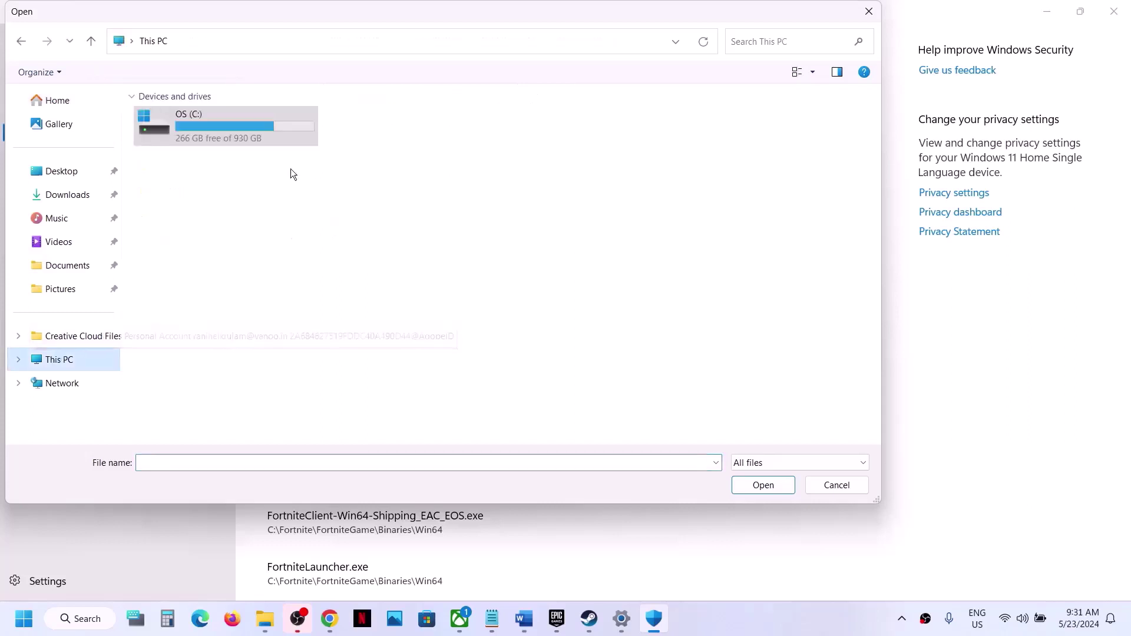
double_click(219, 133)
scroll(245, 283, "down", 2)
scroll(245, 284, "down", 3)
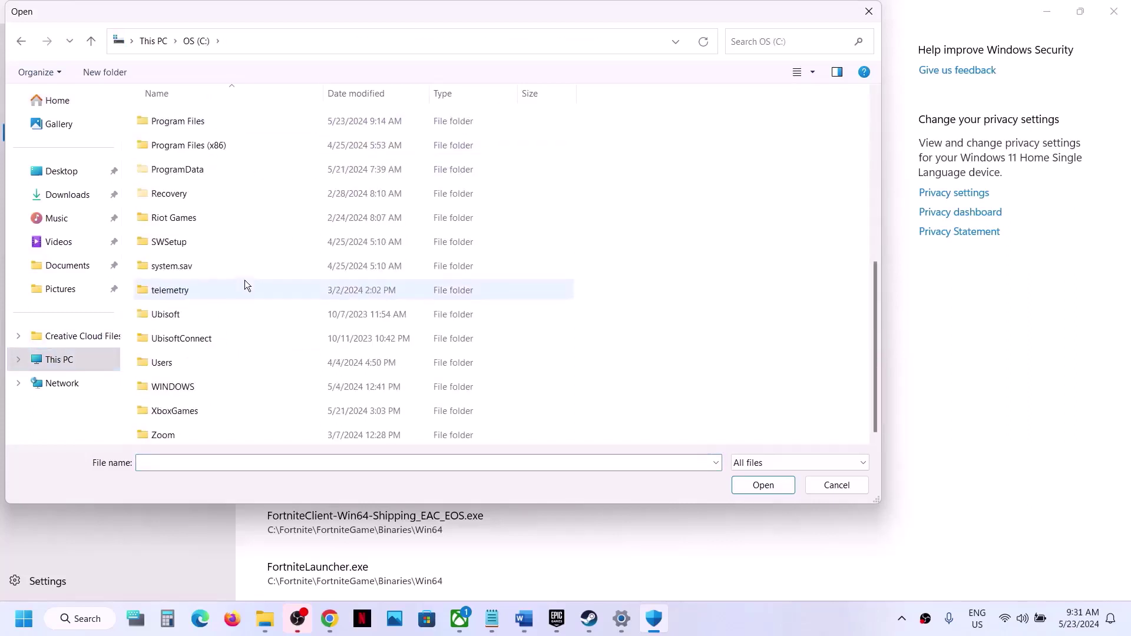
double_click(227, 150)
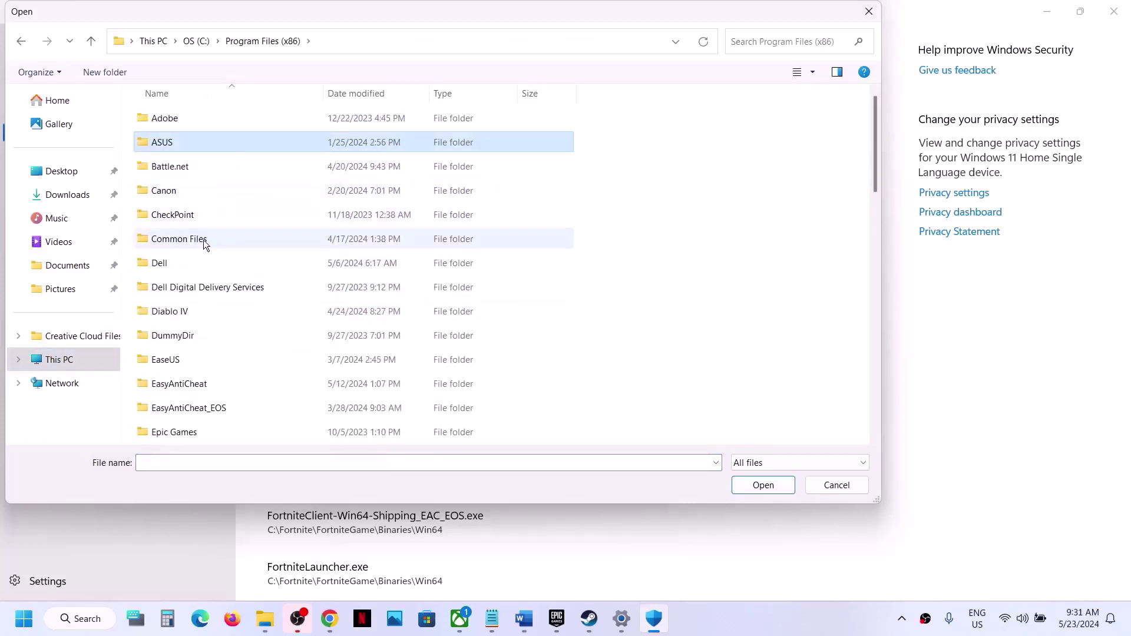
Allow the Hellblade2 application from Steam\steamapps\common\Senua's Saga Hellblade II through Controlled folder access
scroll(203, 239, "down", 10)
scroll(203, 239, "up", 2)
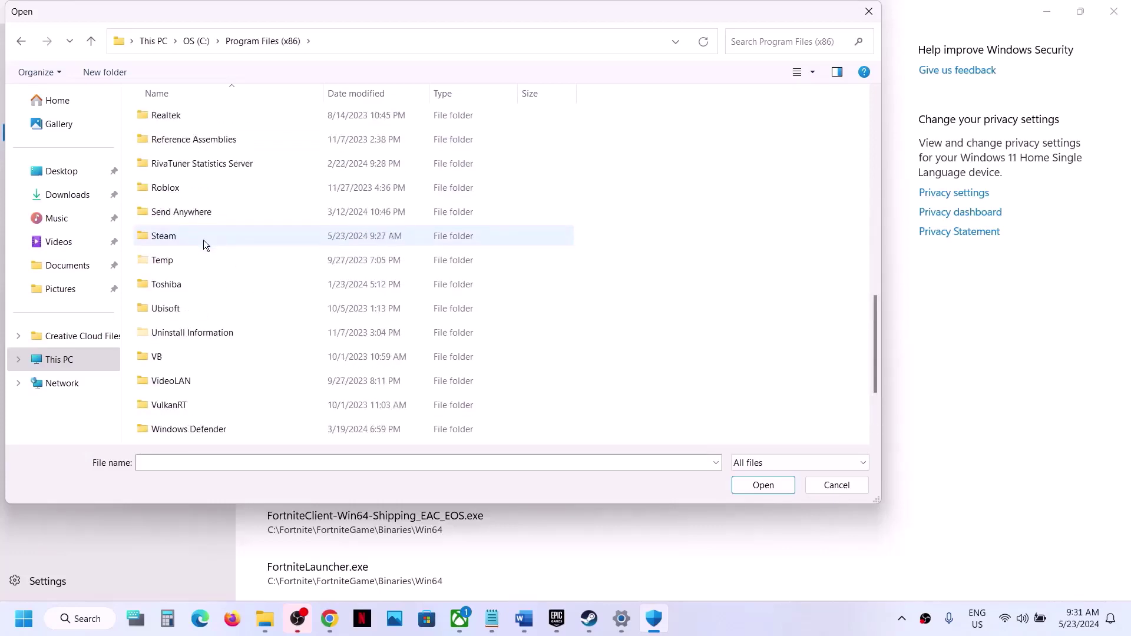
left_click(170, 241)
double_click(171, 240)
scroll(235, 198, "down", 4)
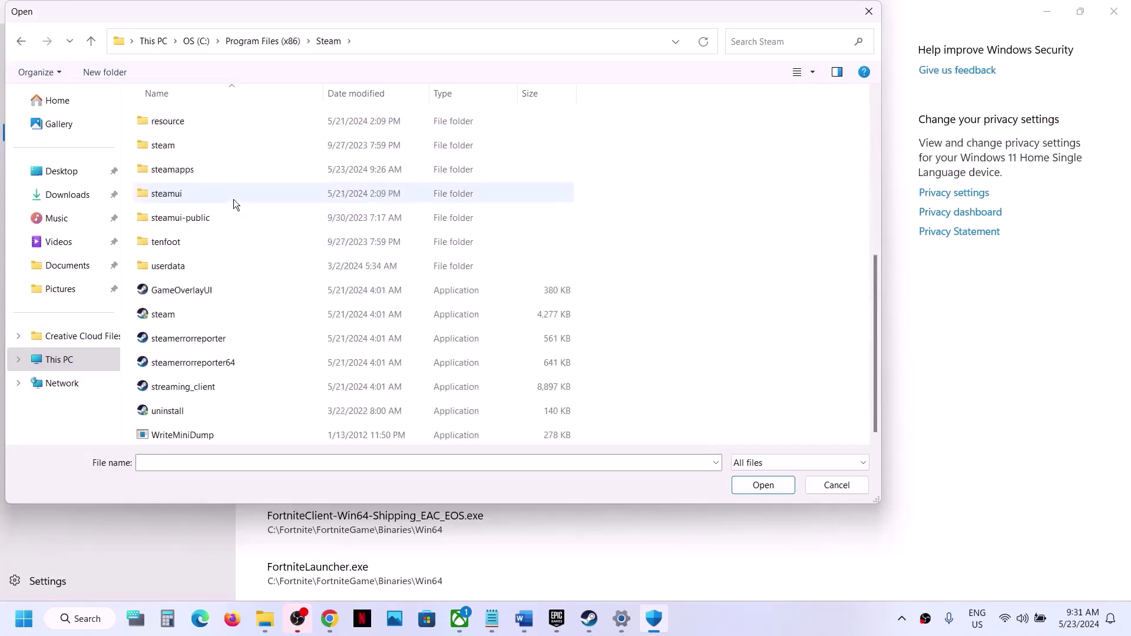
double_click(191, 171)
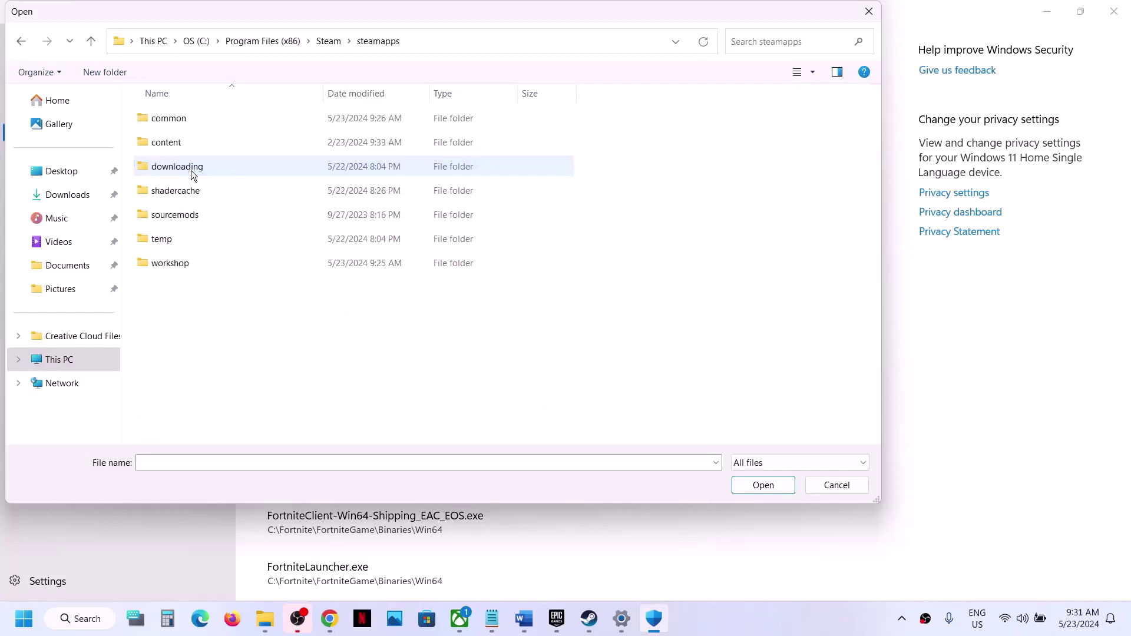
left_click(187, 125)
double_click(188, 125)
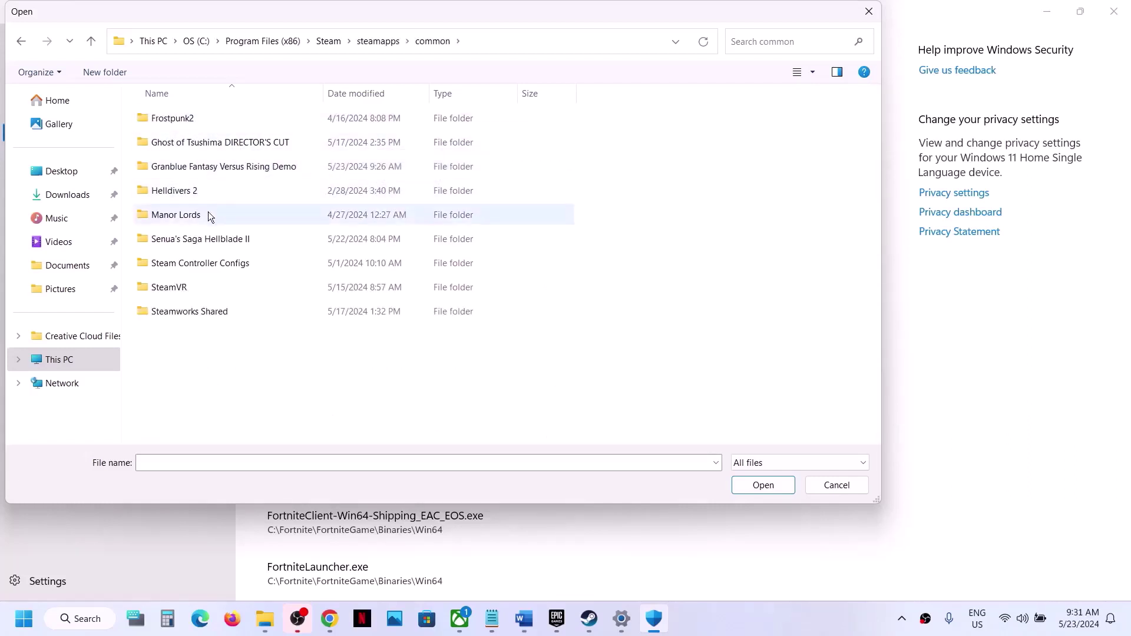
double_click(195, 240)
left_click(195, 165)
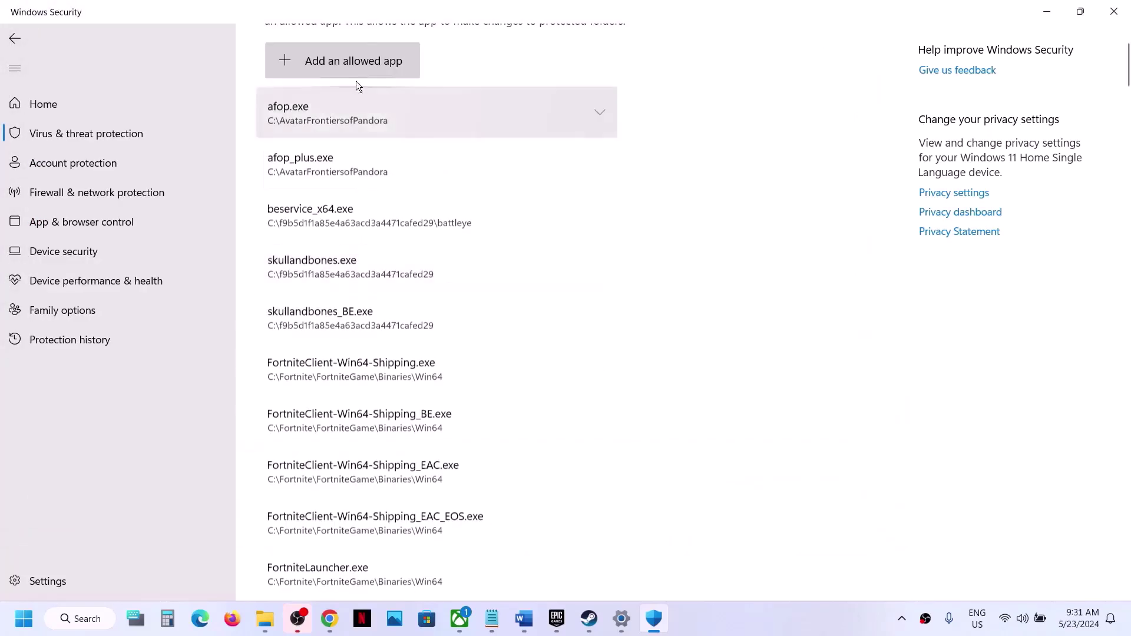
Add Hellblade2-Win64-Shipping from the game's Hellblade2\Binaries\Win64 folder as another app allowed through Controlled folder access
left_click(358, 70)
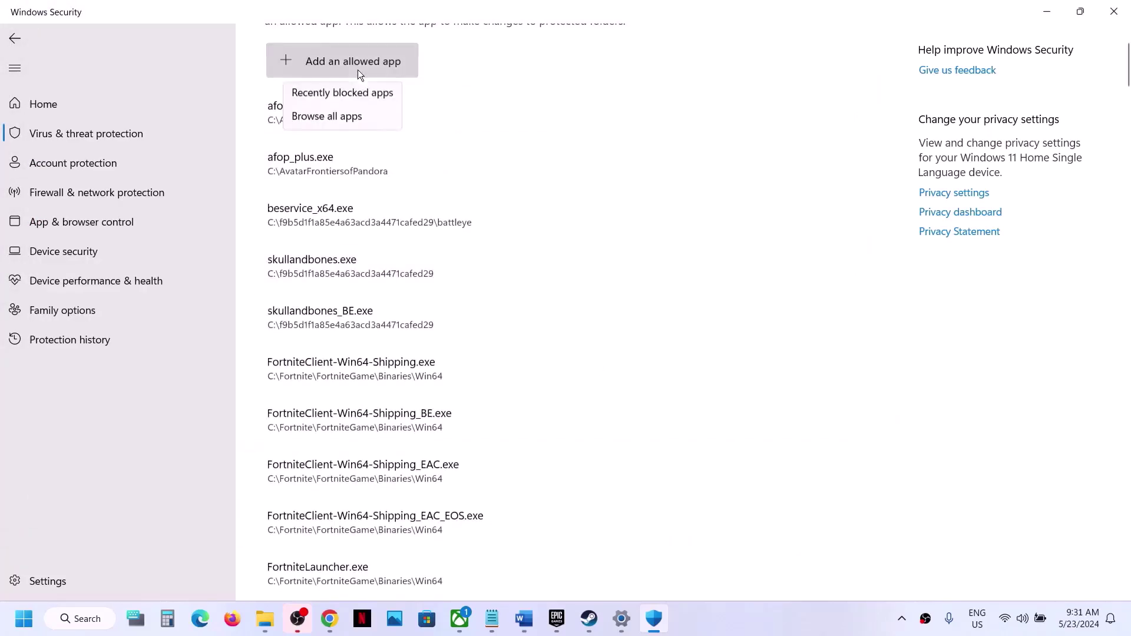
left_click(347, 120)
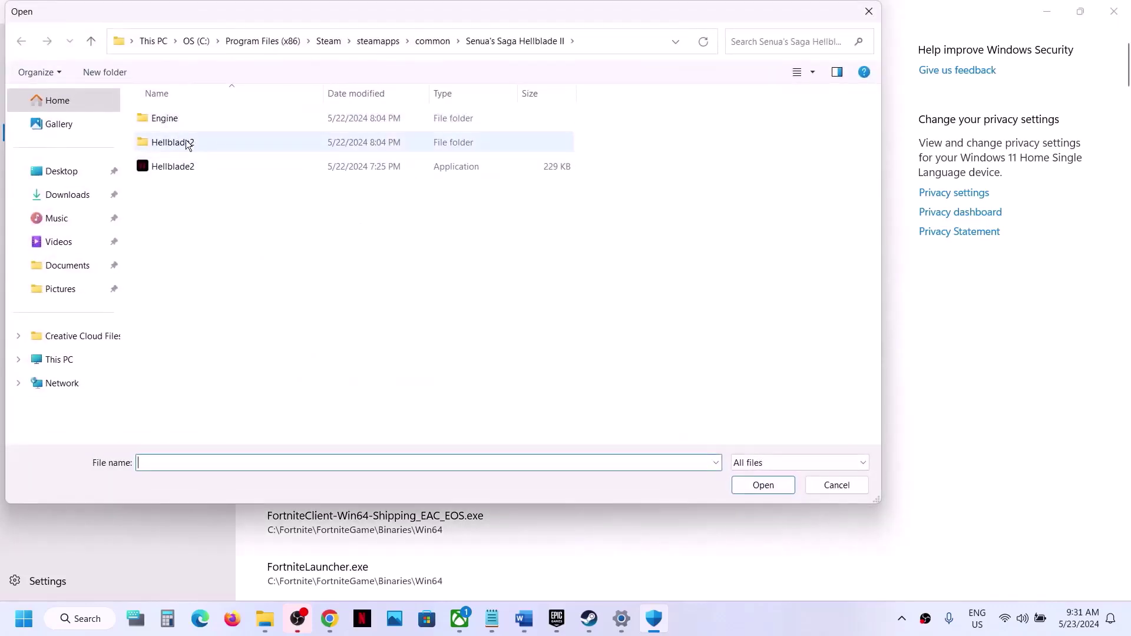
double_click(186, 143)
left_click(180, 119)
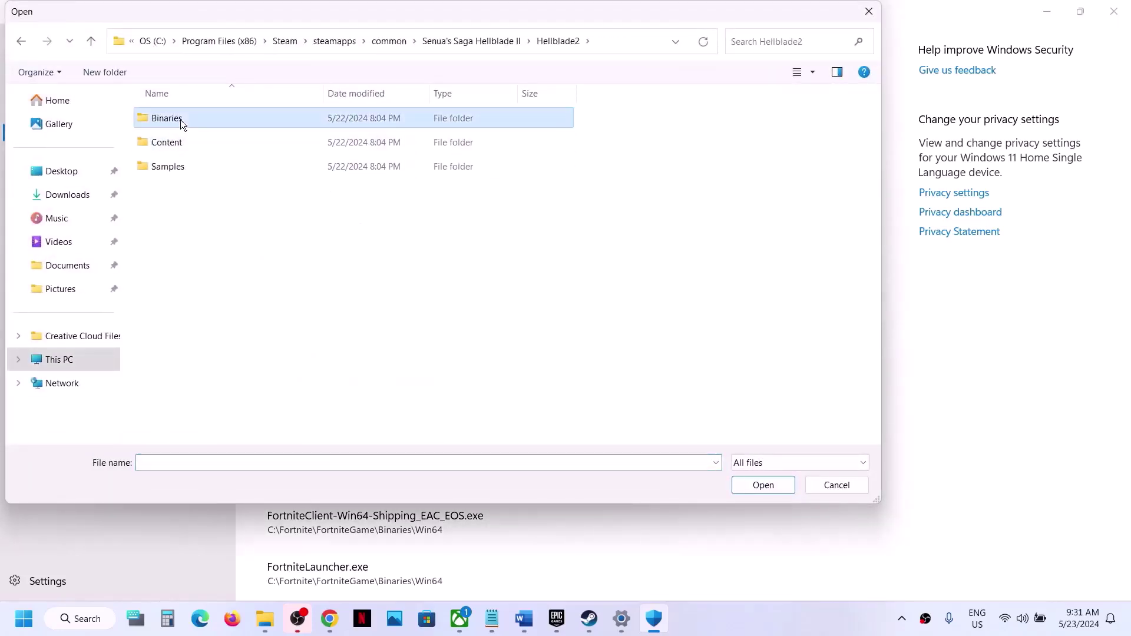
double_click(180, 119)
double_click(180, 118)
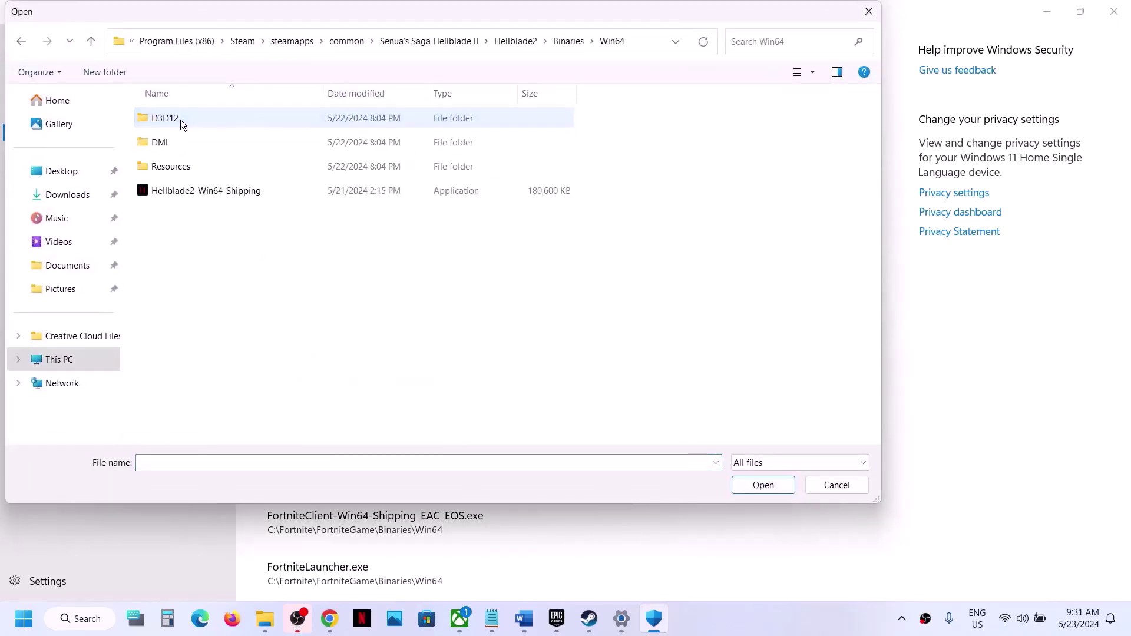
left_click(188, 192)
left_click(762, 485)
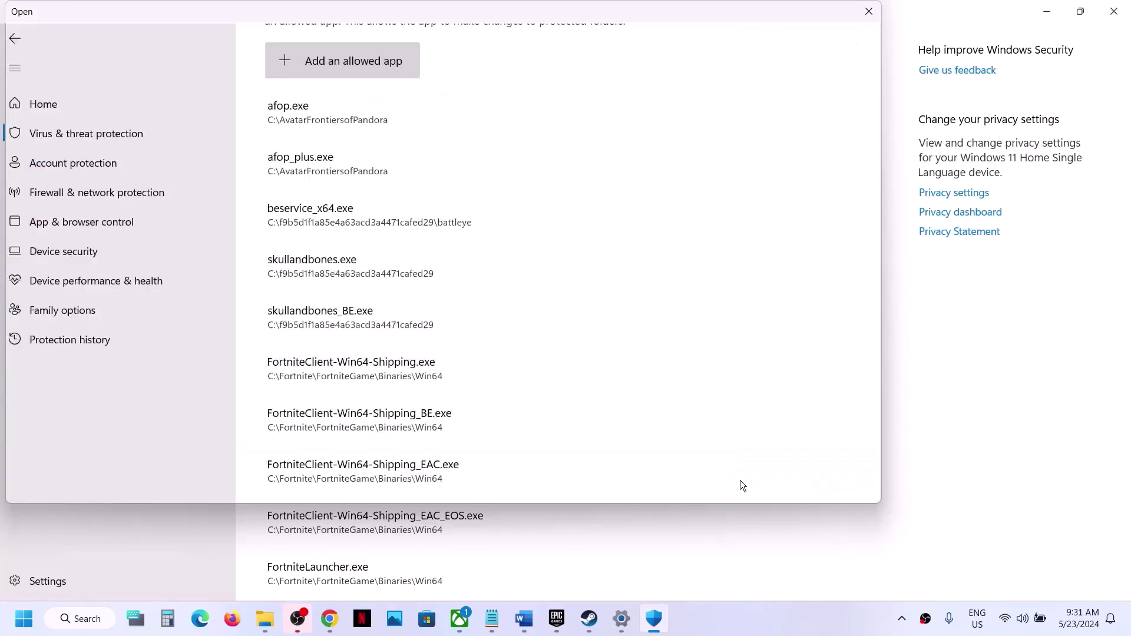
Switch to Control Panel, open the Windows Defender Firewall allowed apps list under System and Security, and unlock its settings for editing
left_click(19, 628)
type("control")
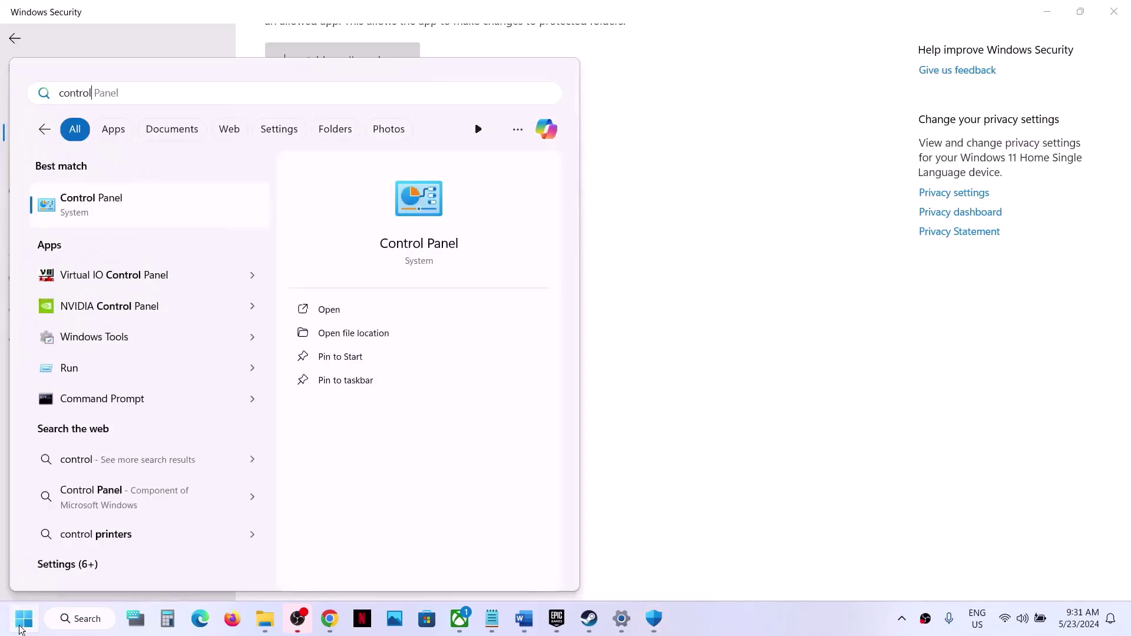
key("Return")
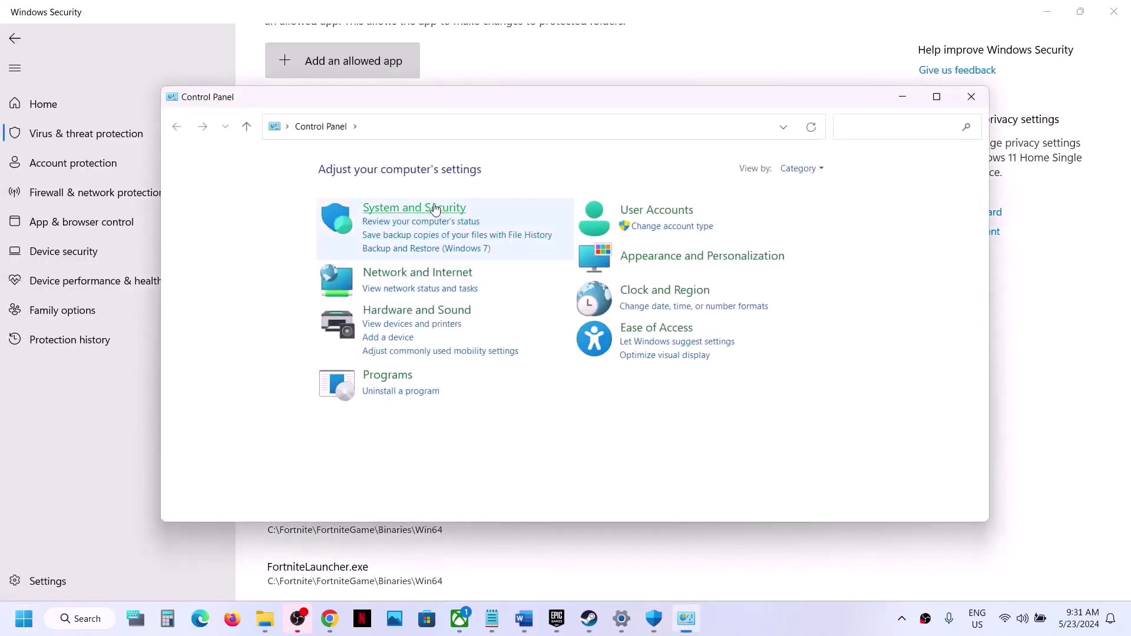
left_click(435, 209)
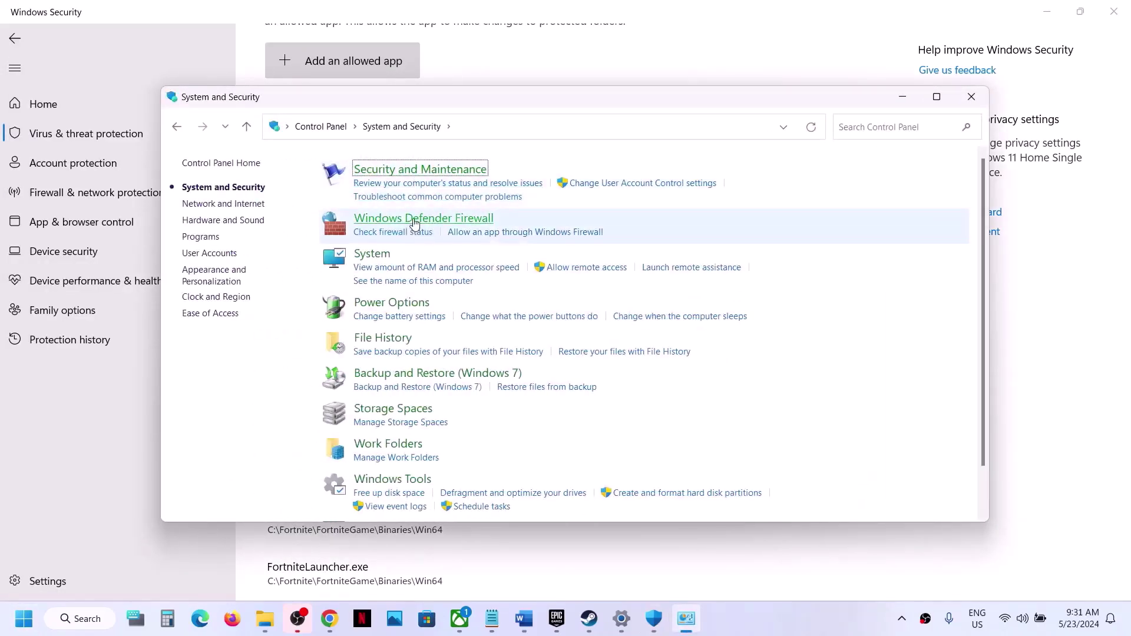
left_click(414, 222)
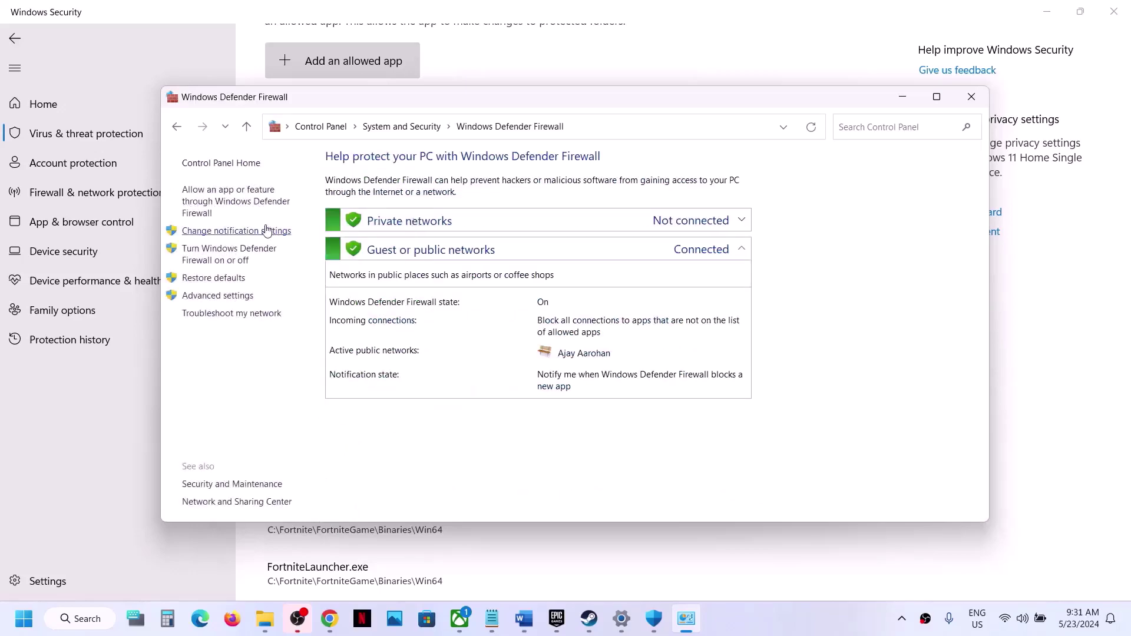
left_click(246, 205)
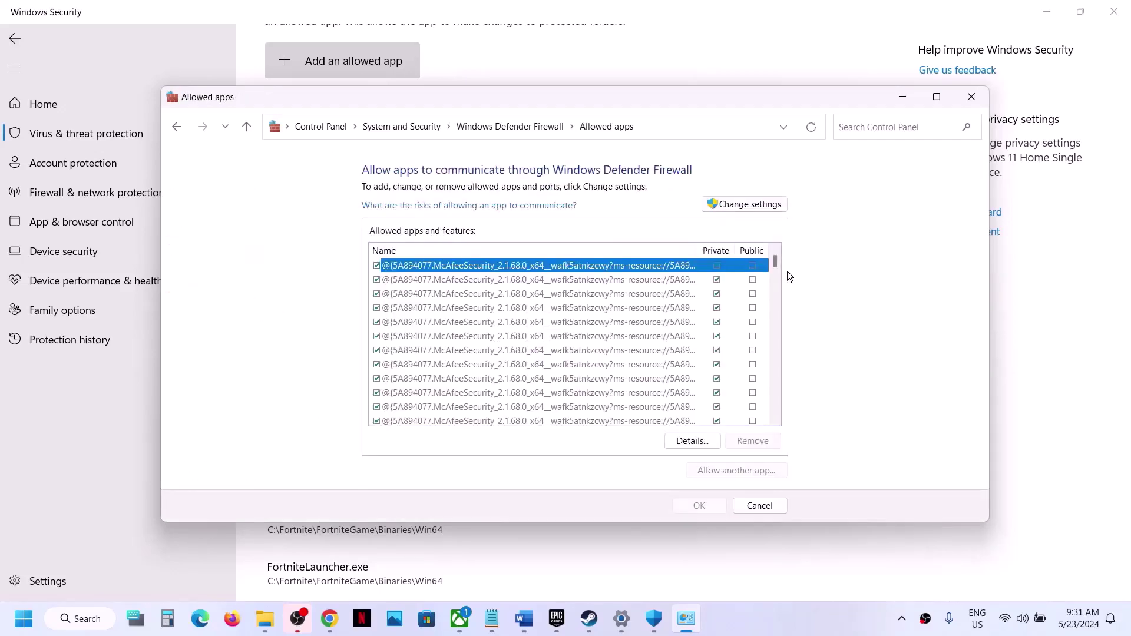
left_click(768, 204)
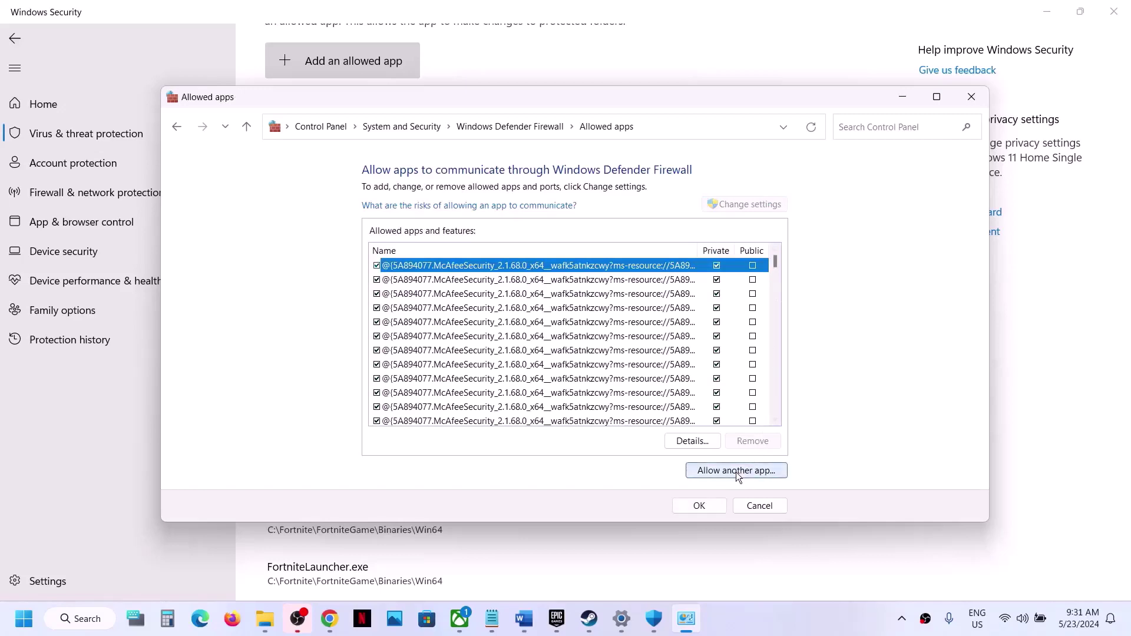
Try to add the Hellblade2 application from the Senua's Saga Hellblade II folder to the firewall's allowed apps
left_click(736, 470)
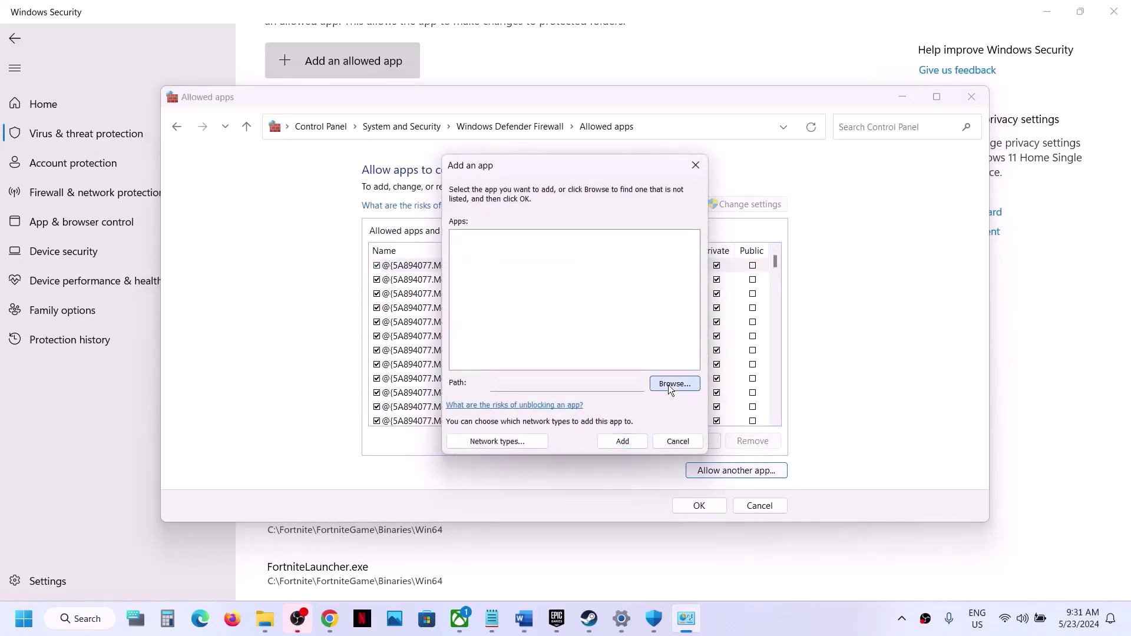
left_click(667, 384)
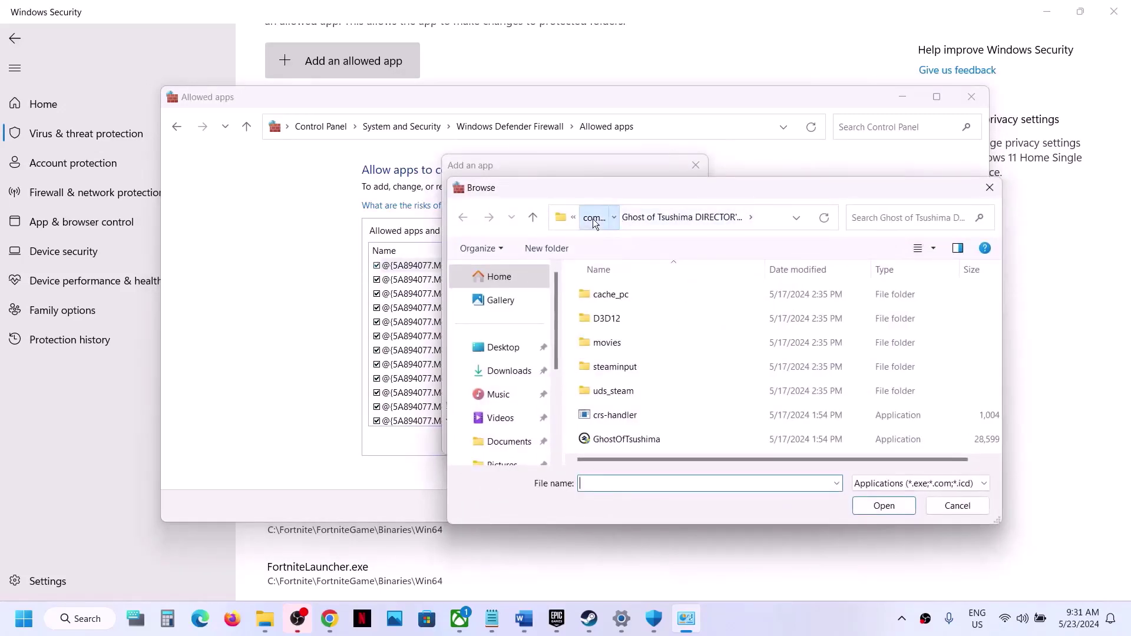
left_click(594, 218)
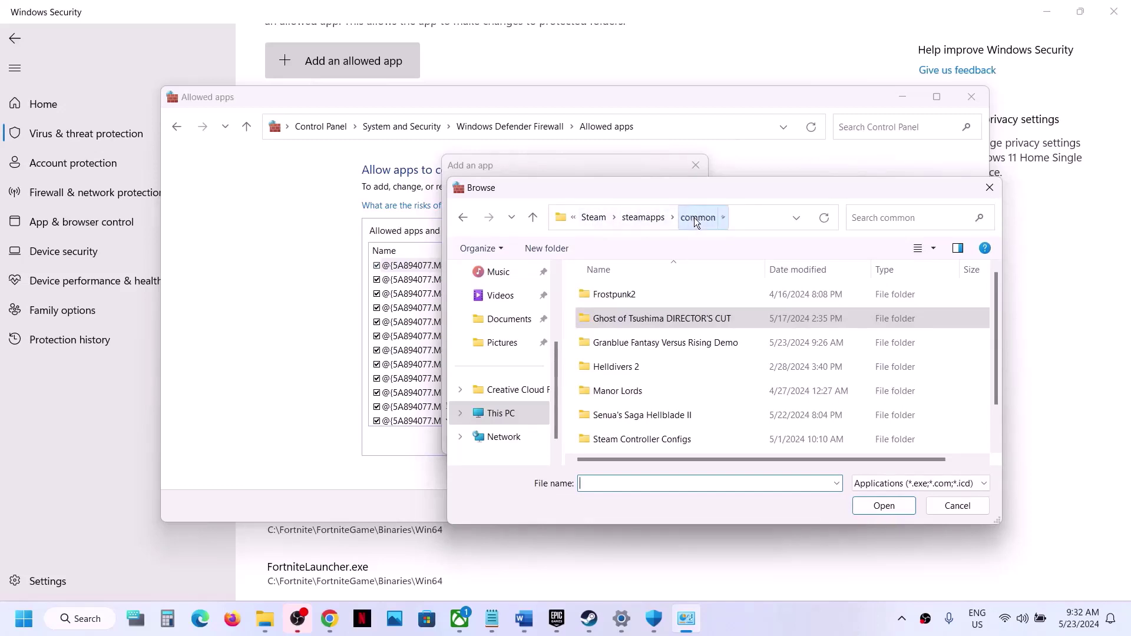
scroll(682, 361, "down", 1)
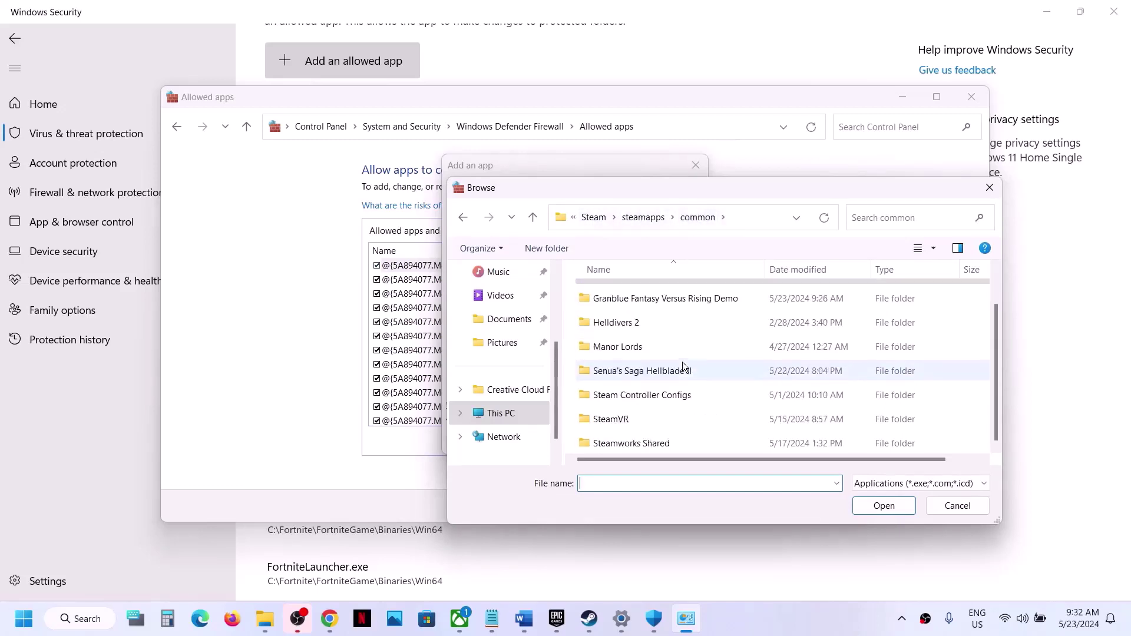
double_click(650, 371)
left_click(627, 344)
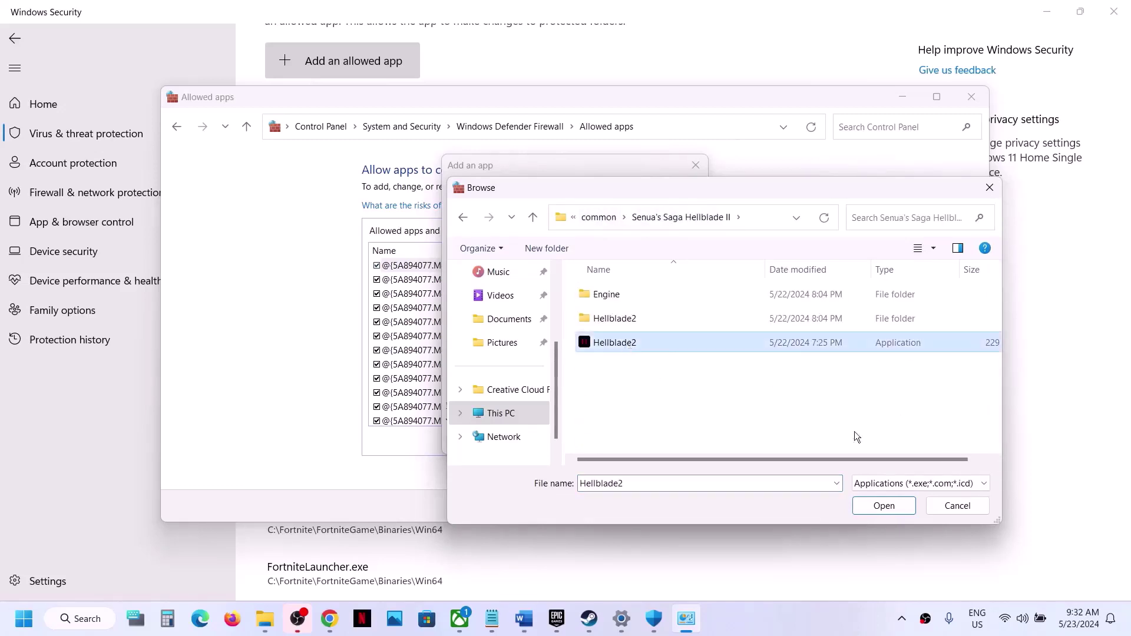
left_click(883, 505)
left_click(623, 441)
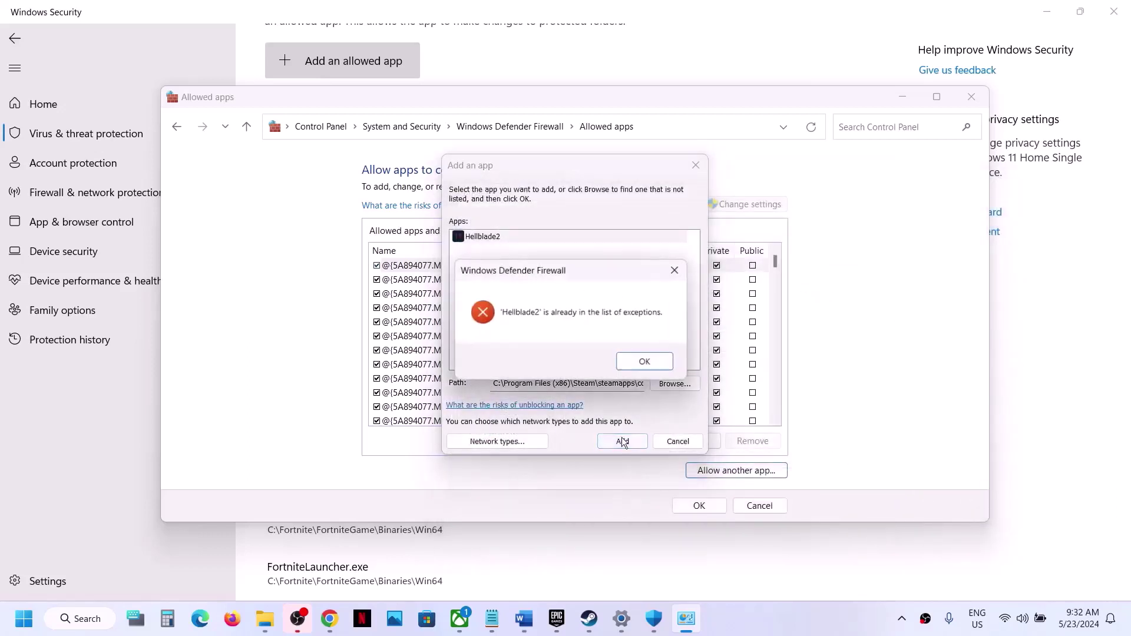
left_click(647, 367)
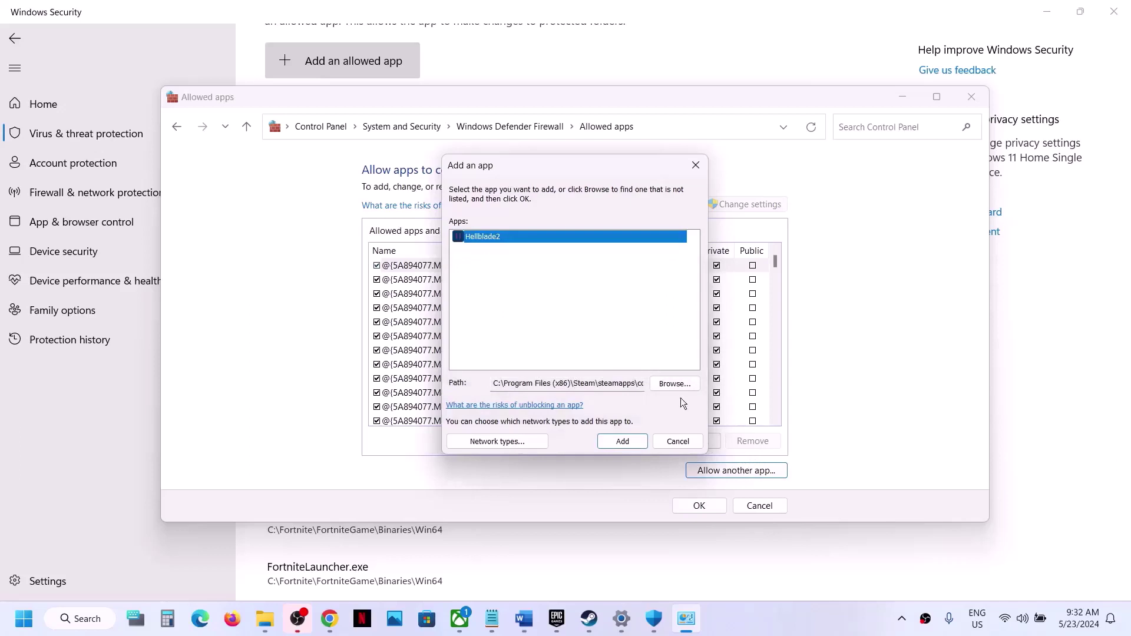
Add Hellblade2-Win64-Shipping from Hellblade2\Binaries\Win64 to the firewall's allowed apps
left_click(674, 384)
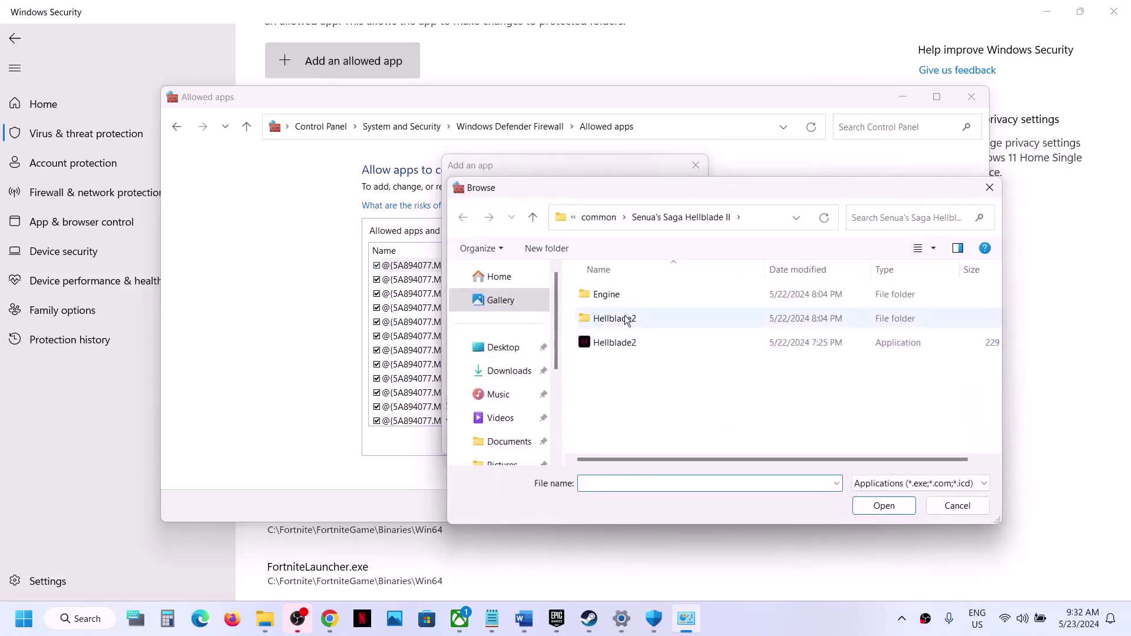
double_click(626, 318)
double_click(619, 298)
double_click(620, 298)
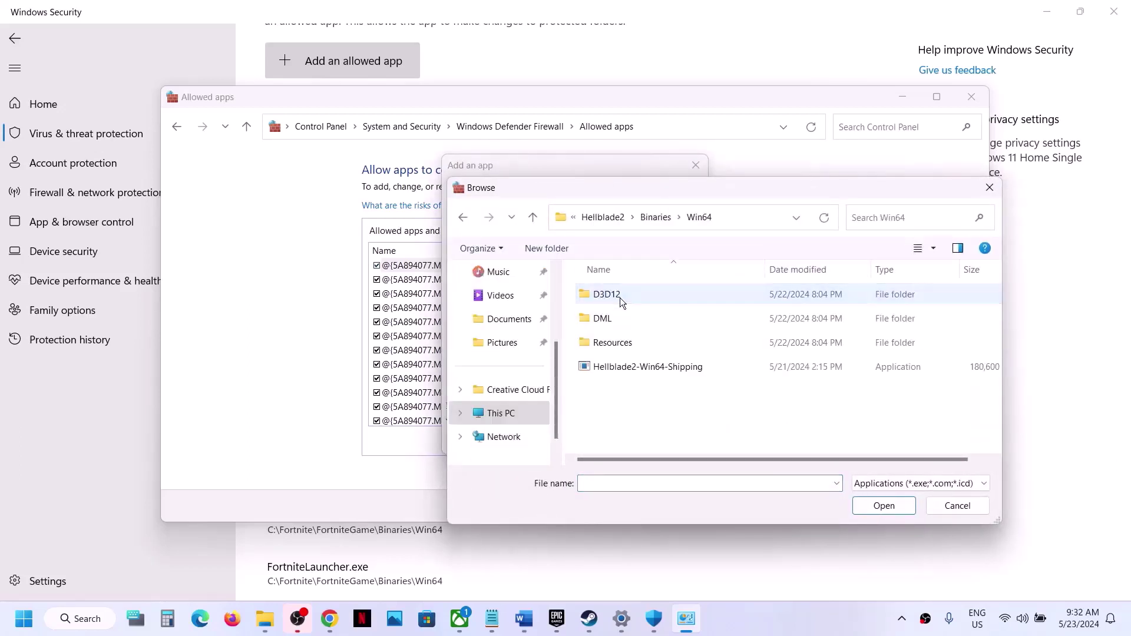
left_click(617, 367)
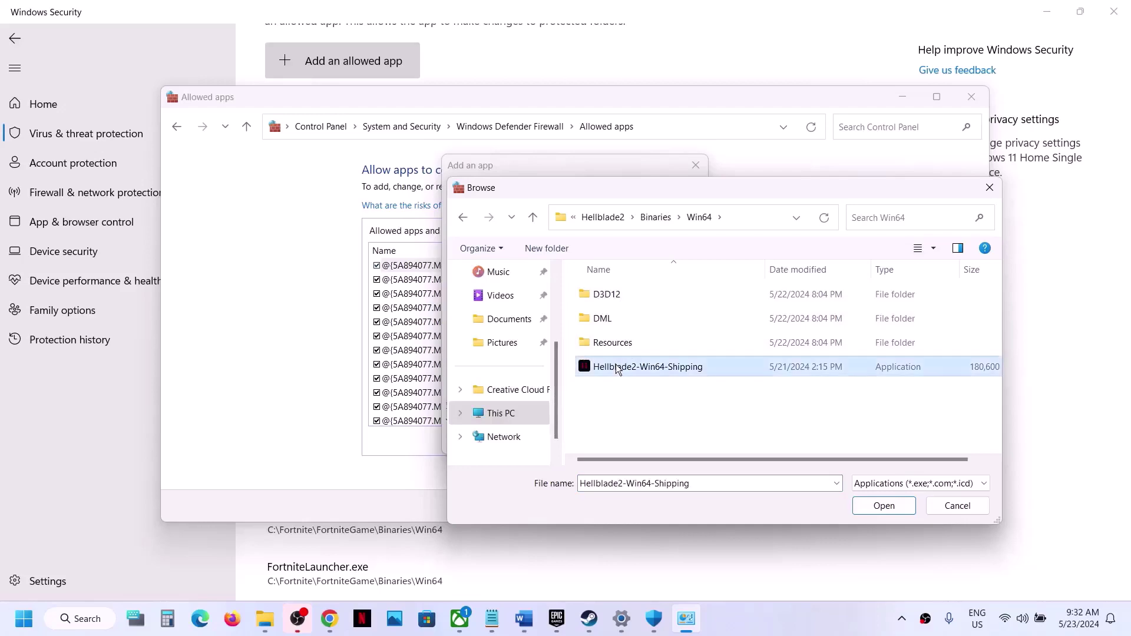
left_click(878, 501)
left_click(624, 442)
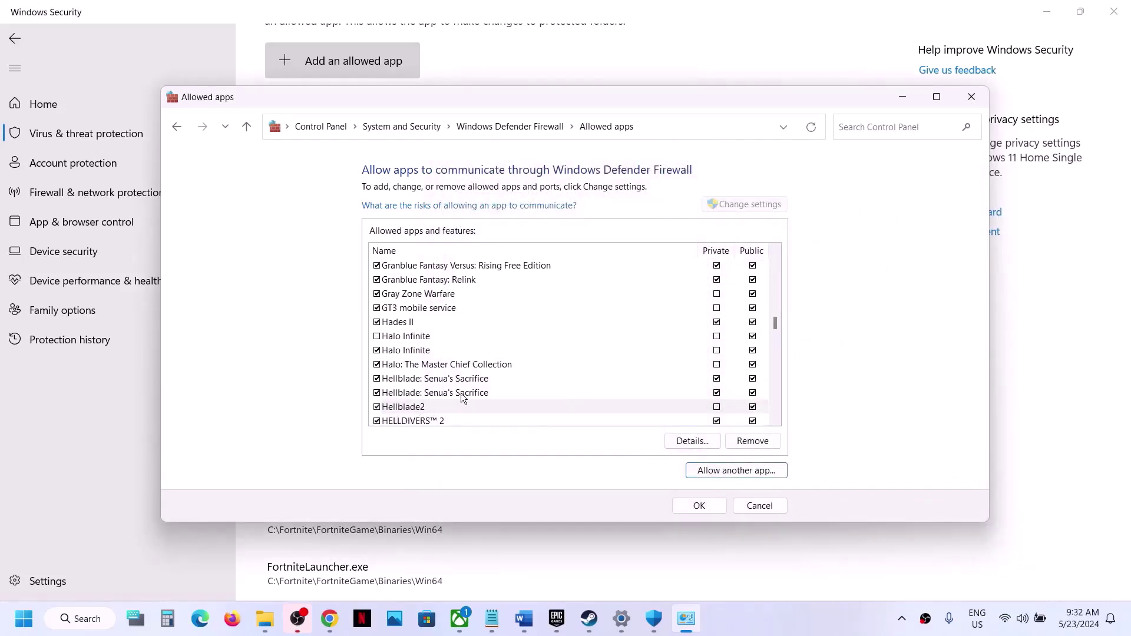
Save the firewall's allowed apps and close the Windows Defender Firewall, Windows Security and Settings windows
left_click(719, 510)
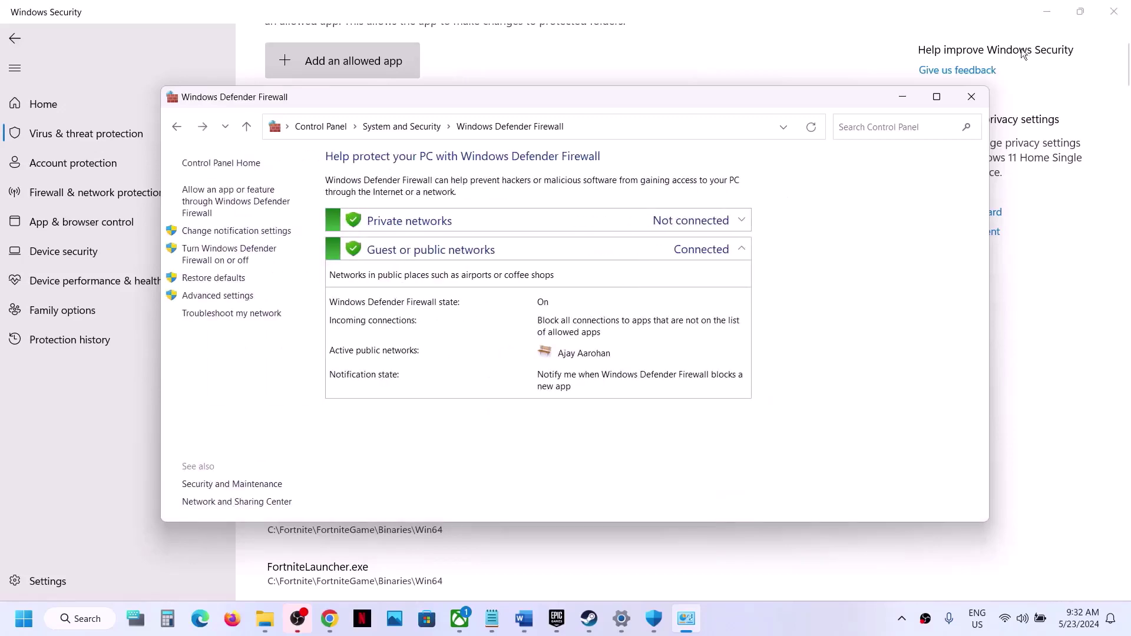
left_click(968, 97)
left_click(1122, 10)
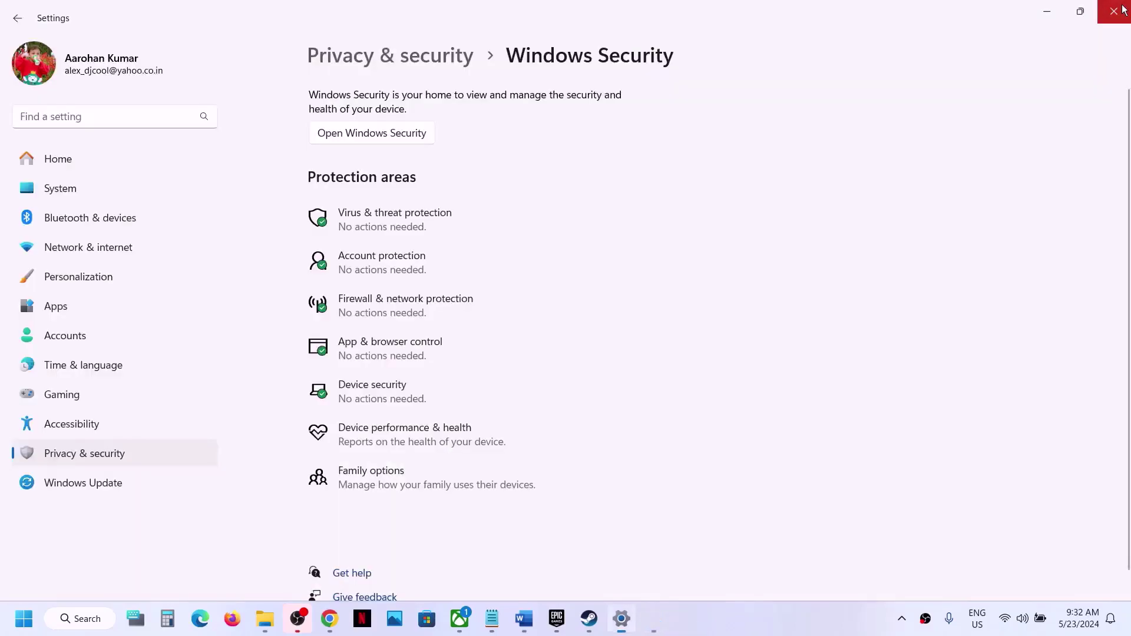
left_click(1122, 10)
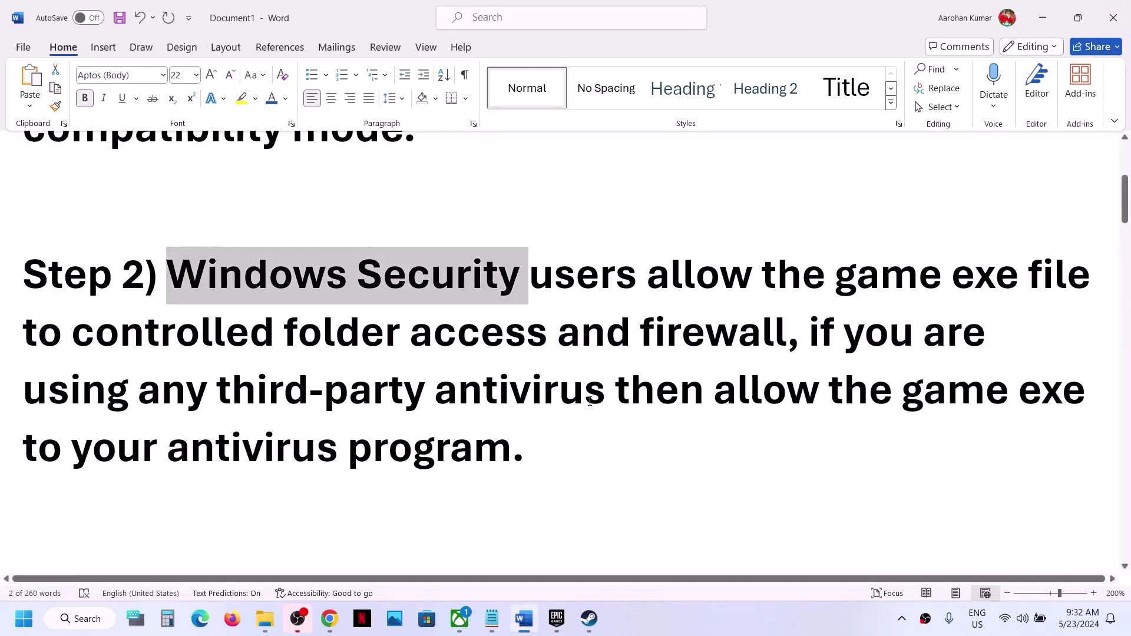
Go to Step 3 in the Word document and highlight the text "Update Windows"
scroll(397, 420, "down", 5)
right_click(396, 419)
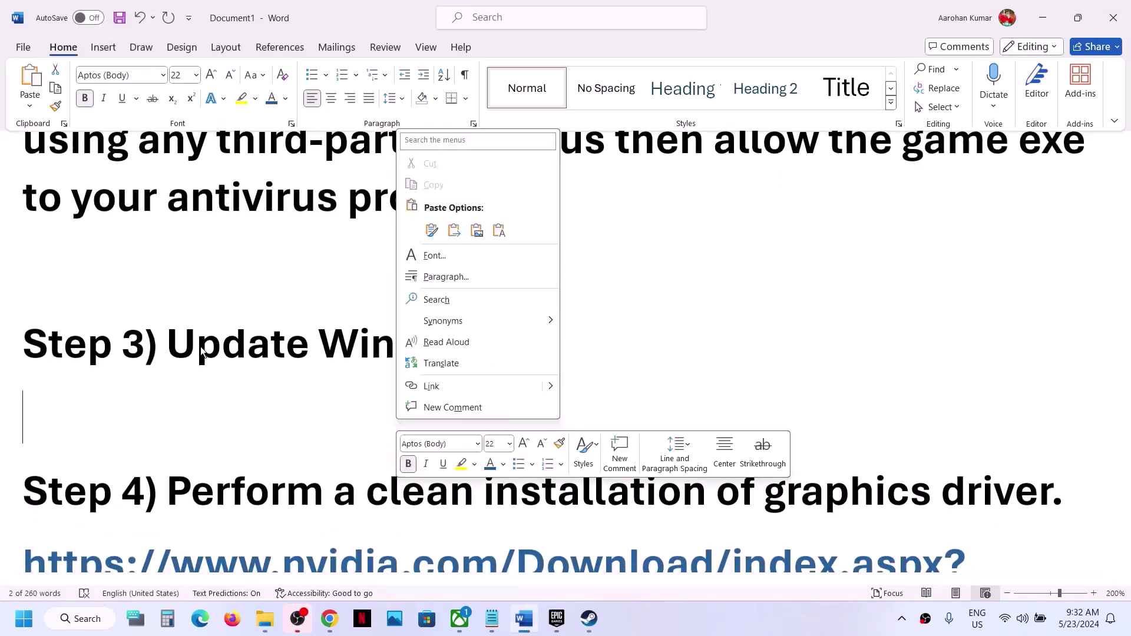
key("Escape")
left_click(171, 345)
left_click_drag(198, 341, 498, 345)
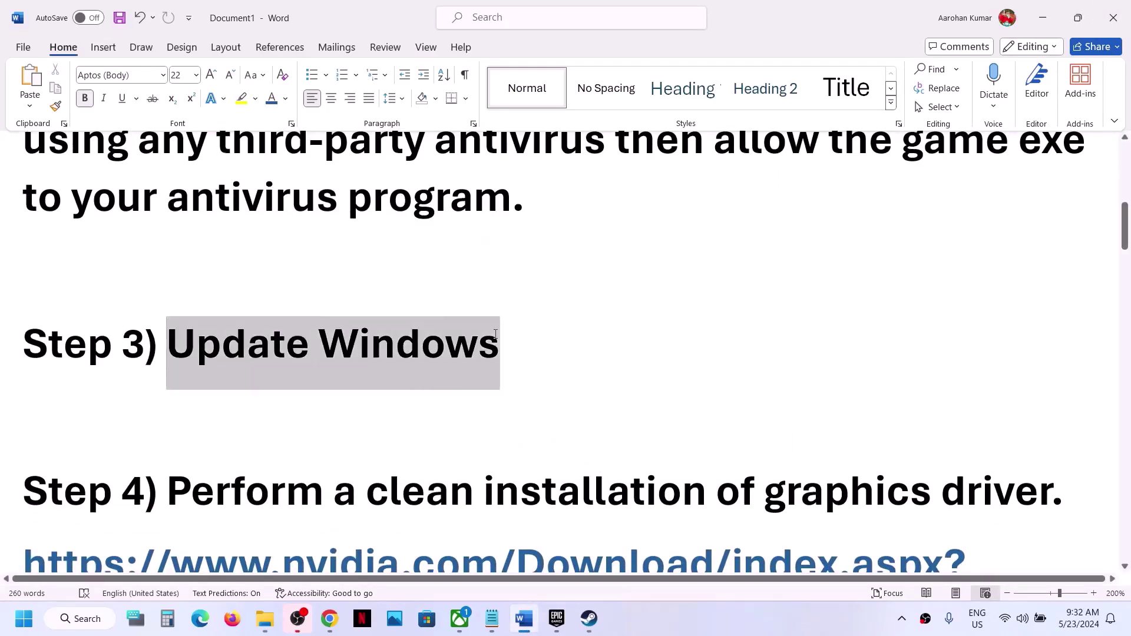
Open Windows Update in Settings and check for updates
left_click(25, 633)
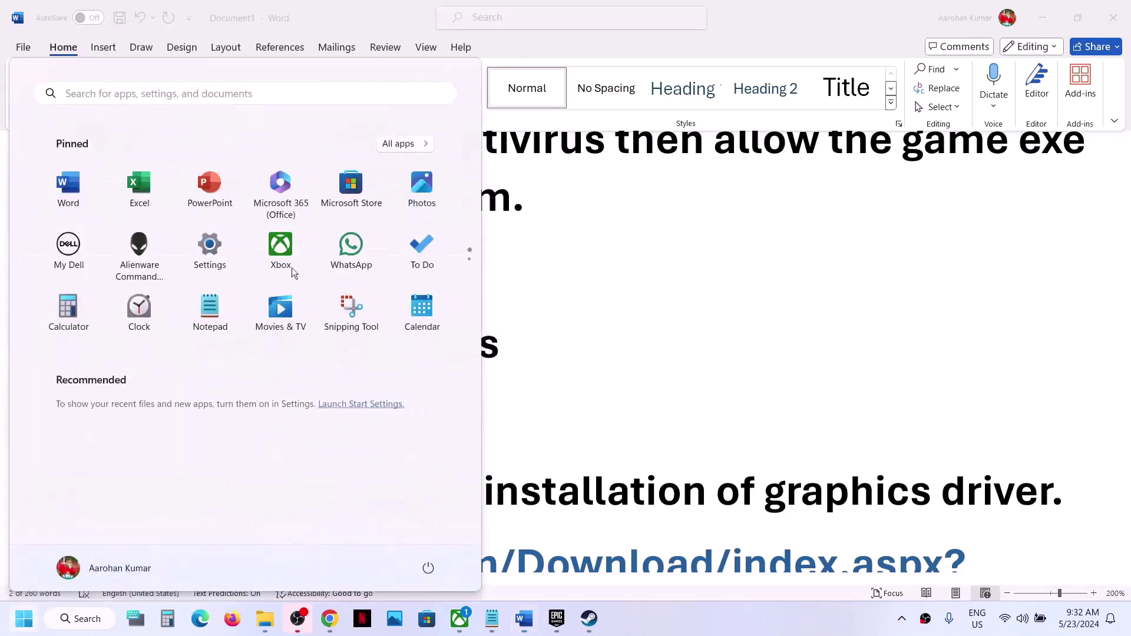
left_click(202, 244)
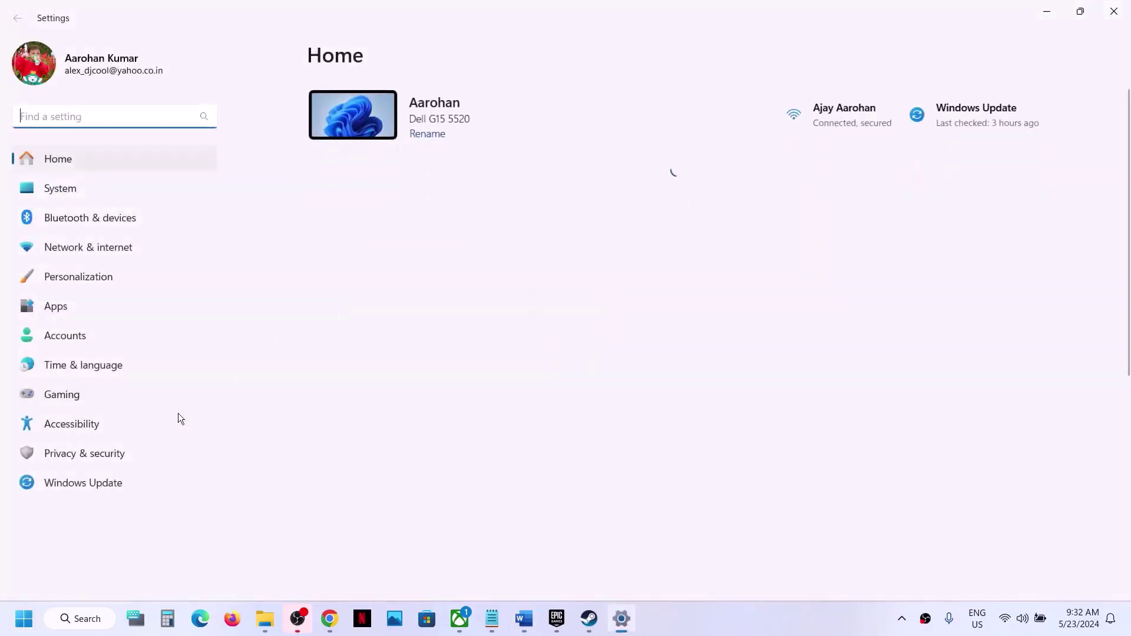
left_click(127, 480)
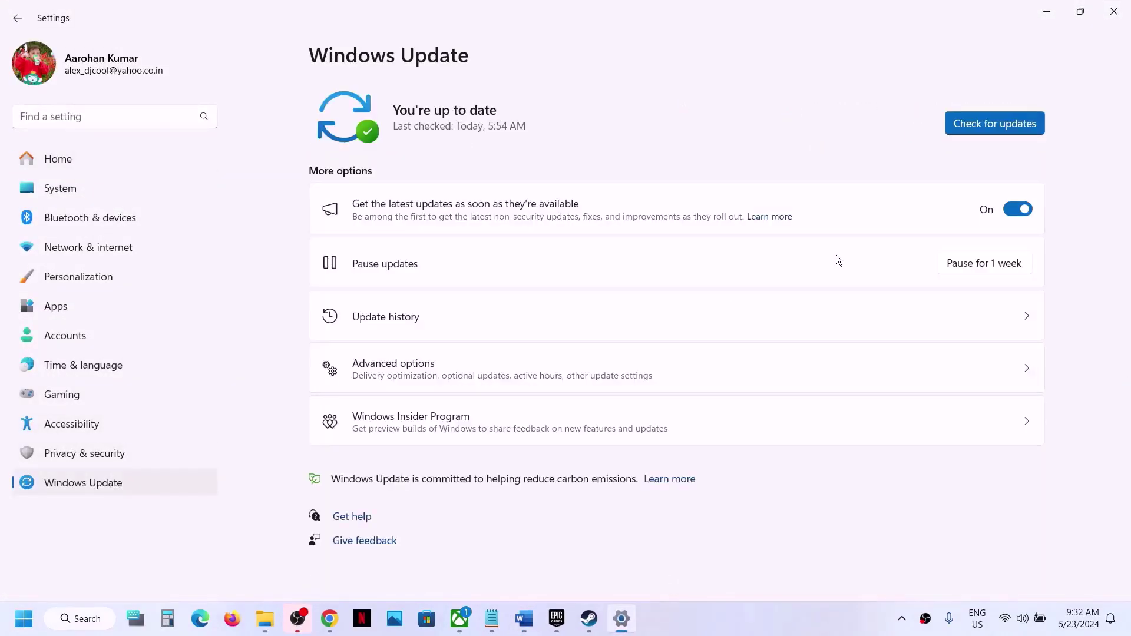
left_click(1019, 125)
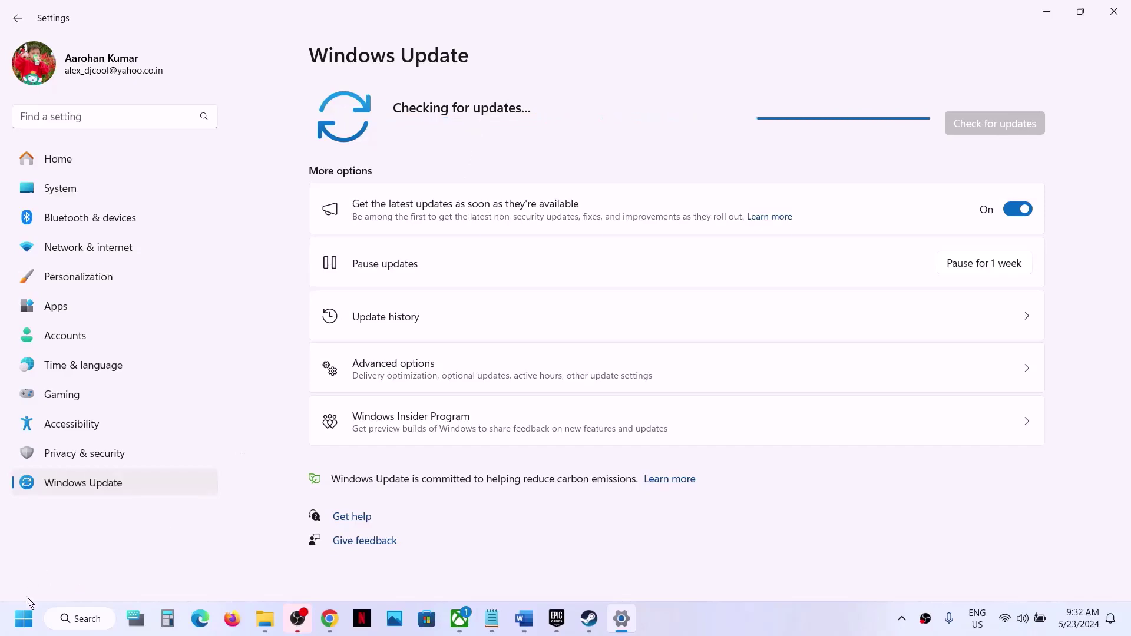
Show the computer's power options, and switch to the Senua's Saga: Hellblade II page in Steam
left_click(24, 619)
left_click(430, 567)
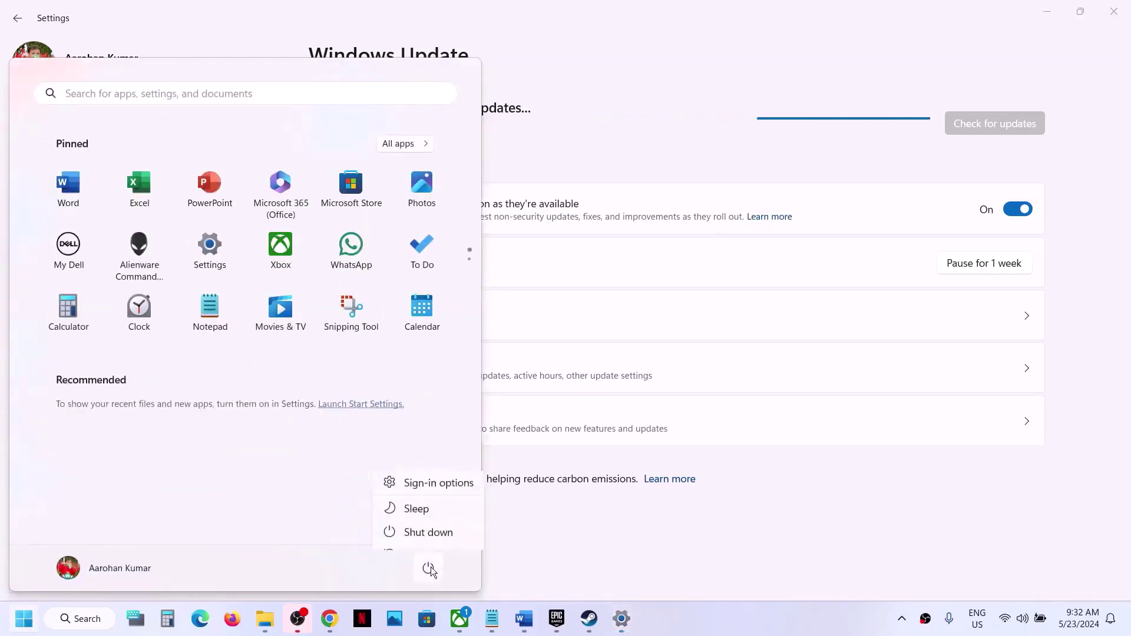
left_click(583, 617)
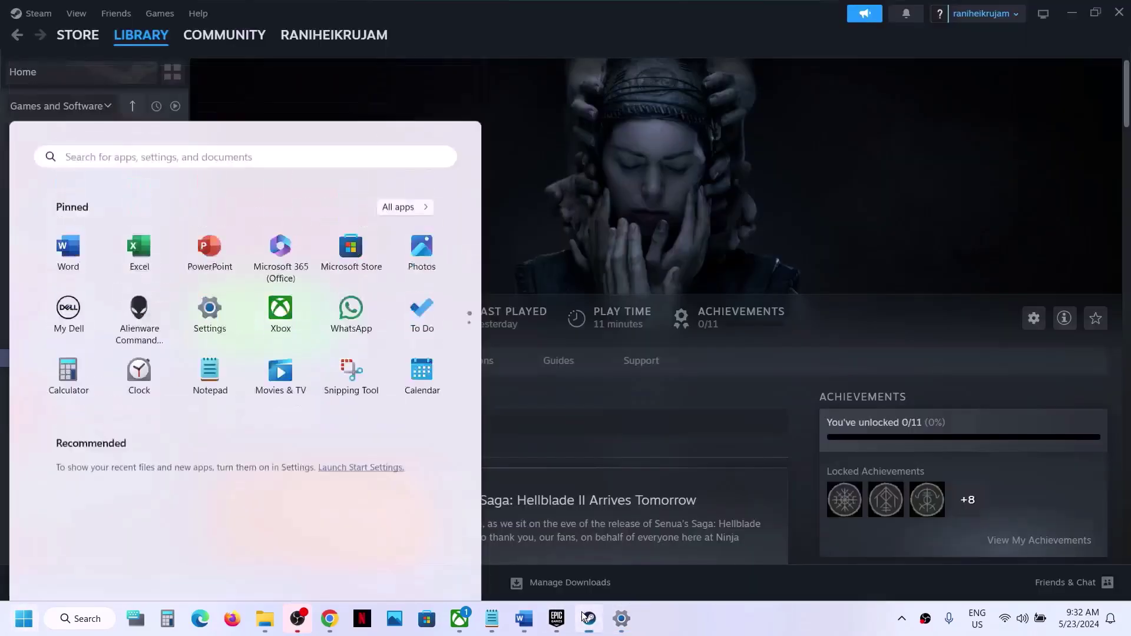
Switch to Word and highlight the NVIDIA and AMD driver links under Step 4 about the clean graphics driver installation
left_click(518, 620)
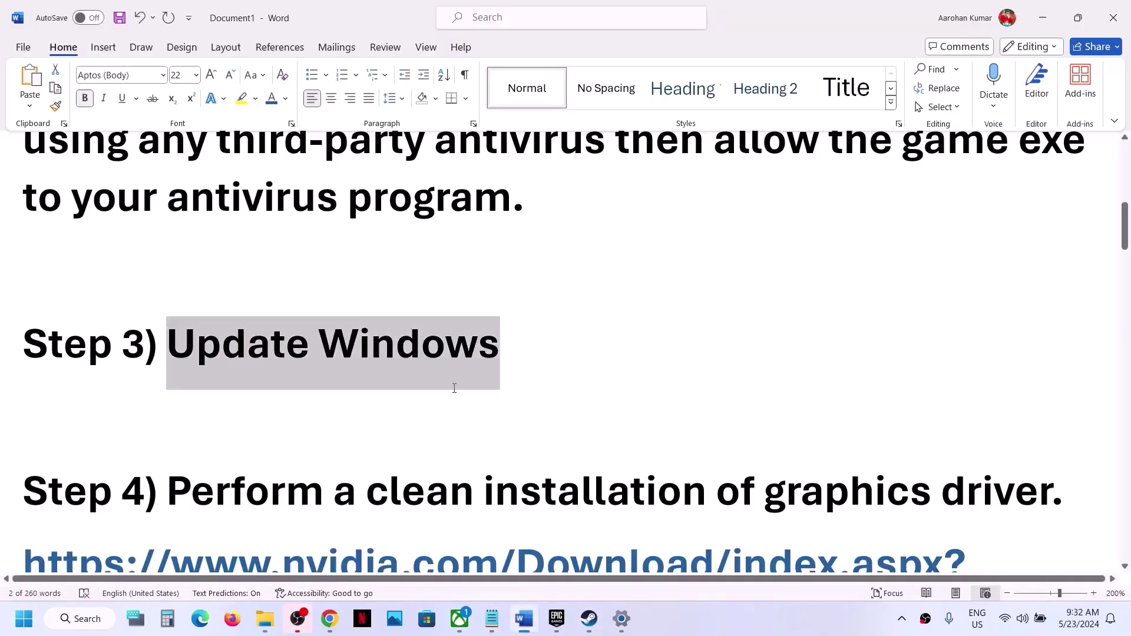
scroll(443, 384, "down", 3)
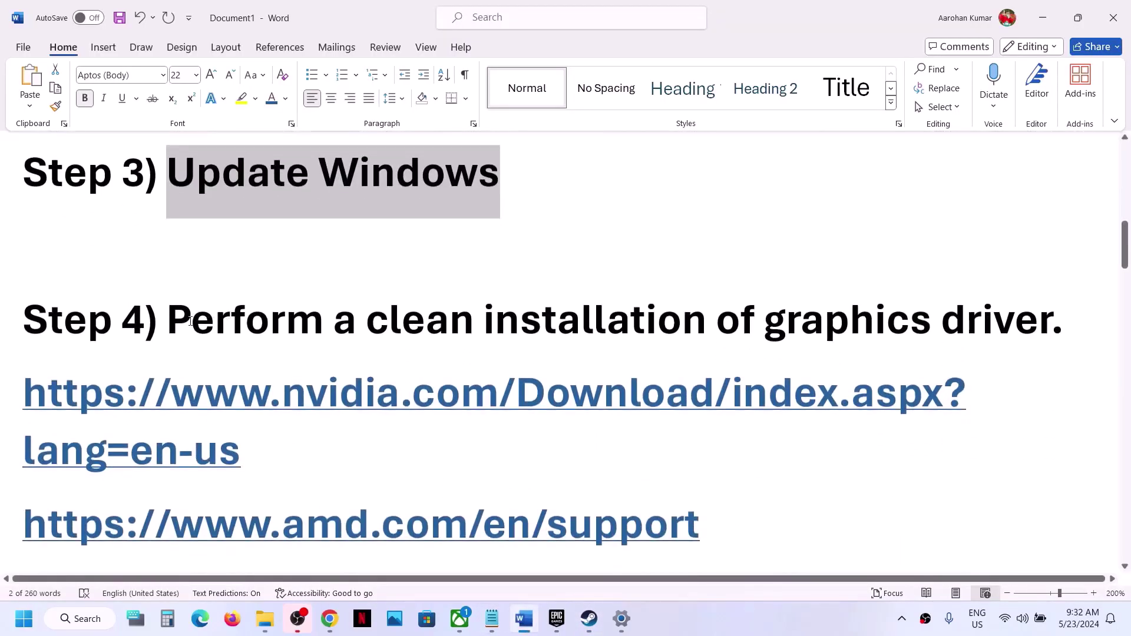
left_click_drag(190, 321, 324, 330)
triple_click(262, 450)
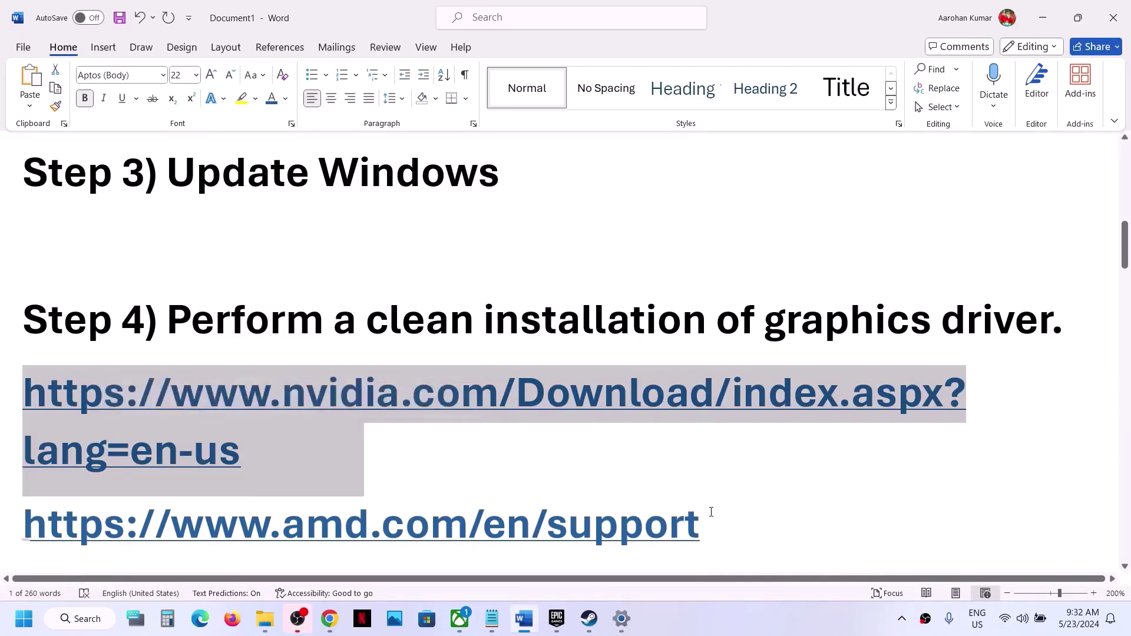
triple_click(254, 503)
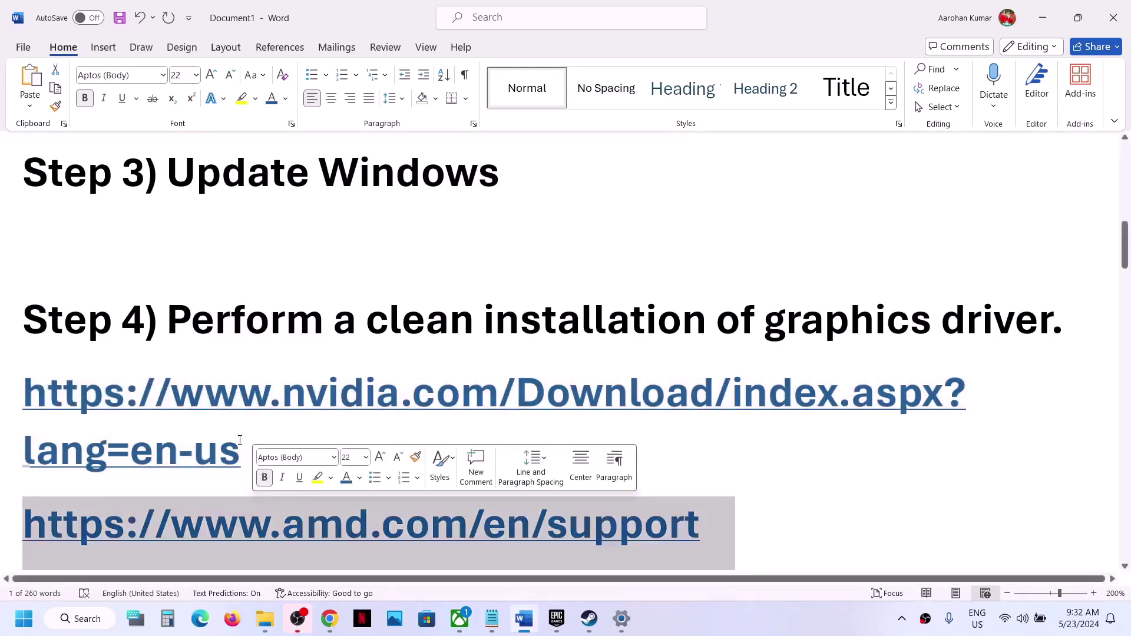
left_click(424, 497)
left_click(587, 629)
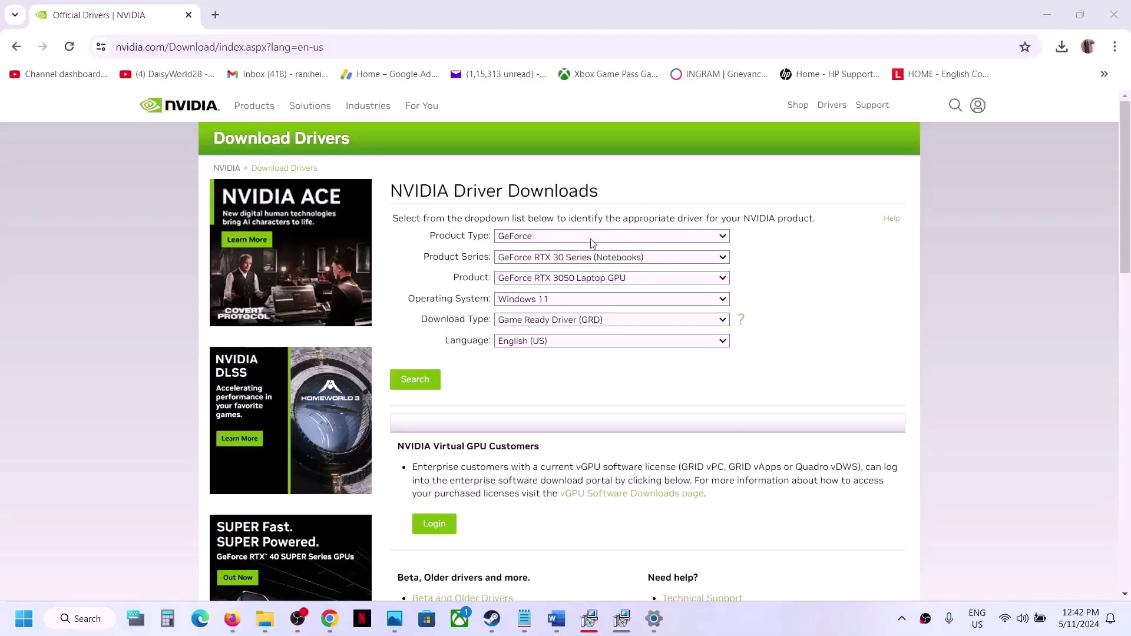
Specify GeForce, GeForce RTX 30 Series (Notebooks), GeForce RTX 3050 Laptop GPU and Windows 11 as the NVIDIA driver download criteria
left_click(588, 241)
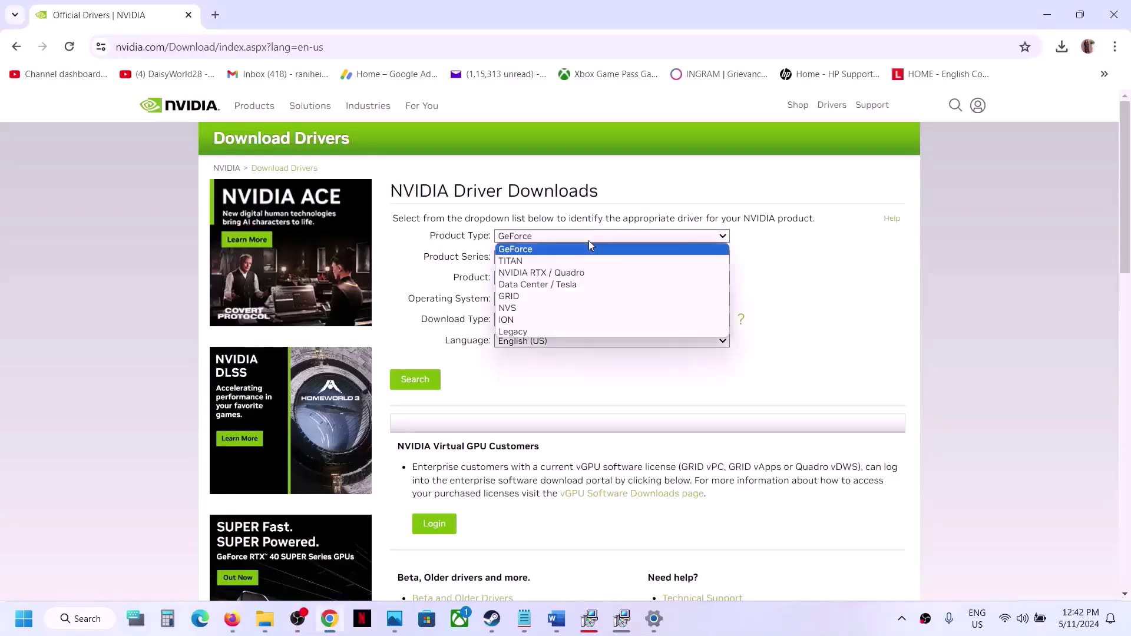
left_click(548, 253)
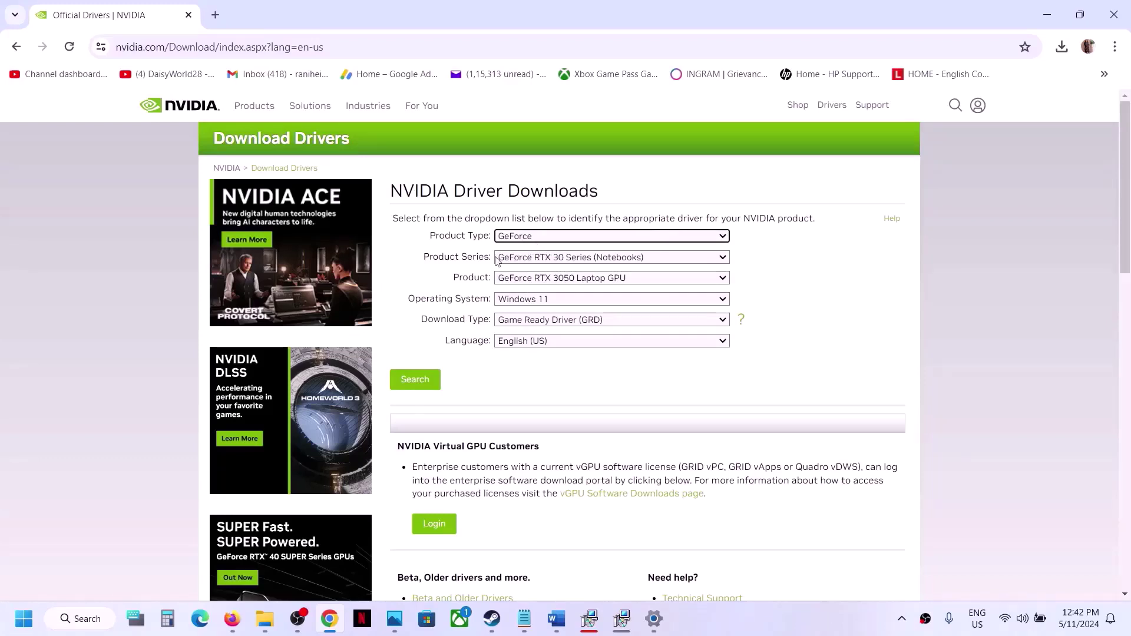
left_click(523, 262)
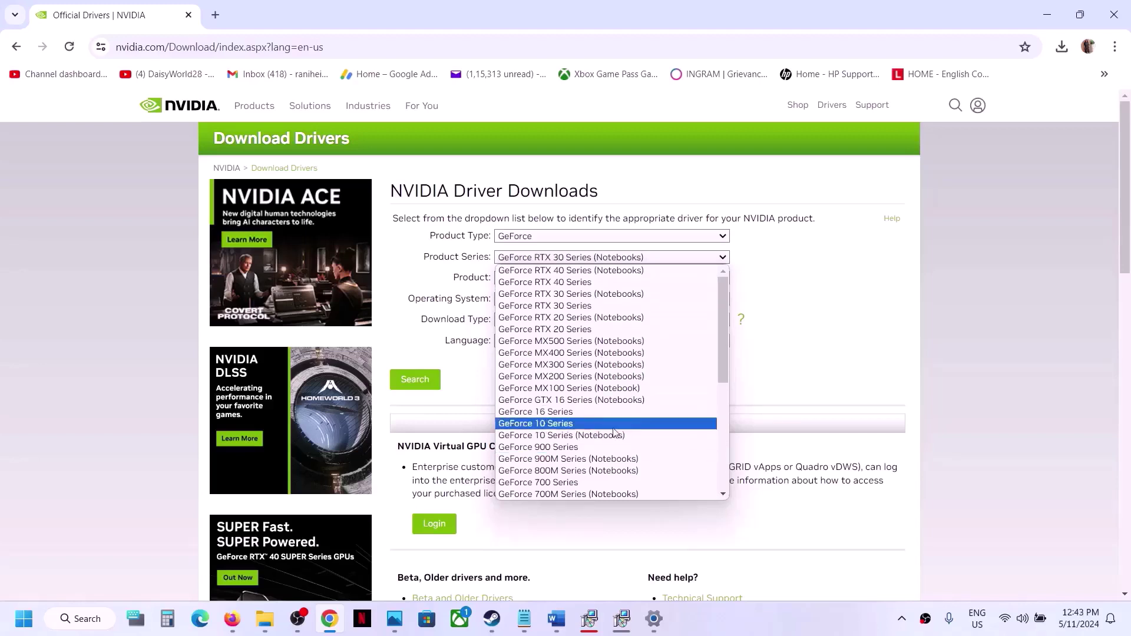
left_click(598, 297)
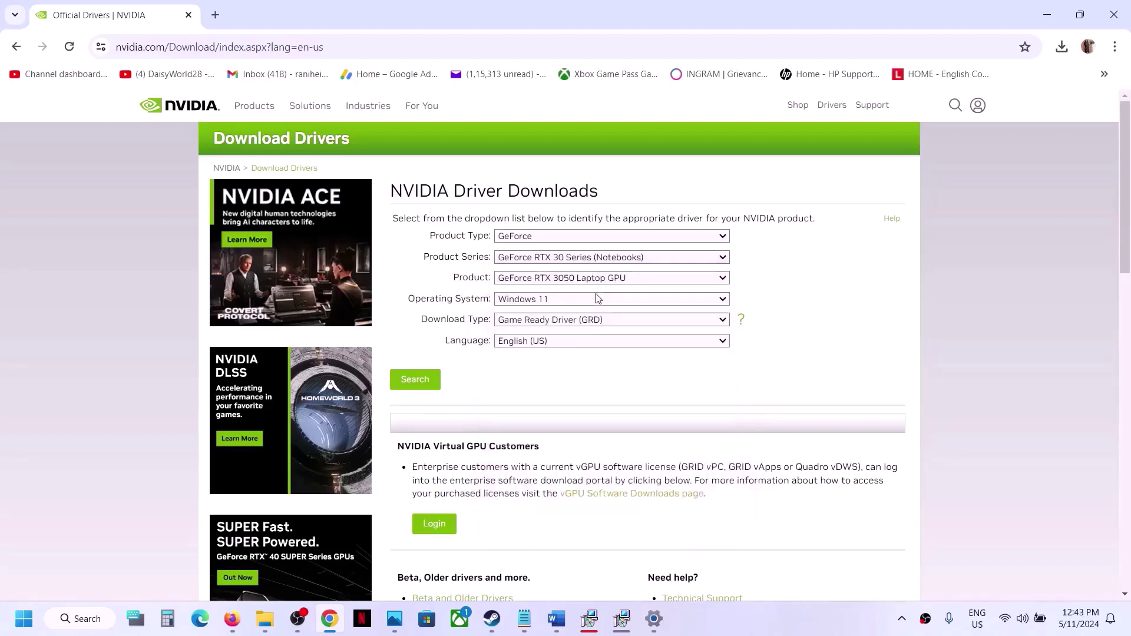
left_click(558, 279)
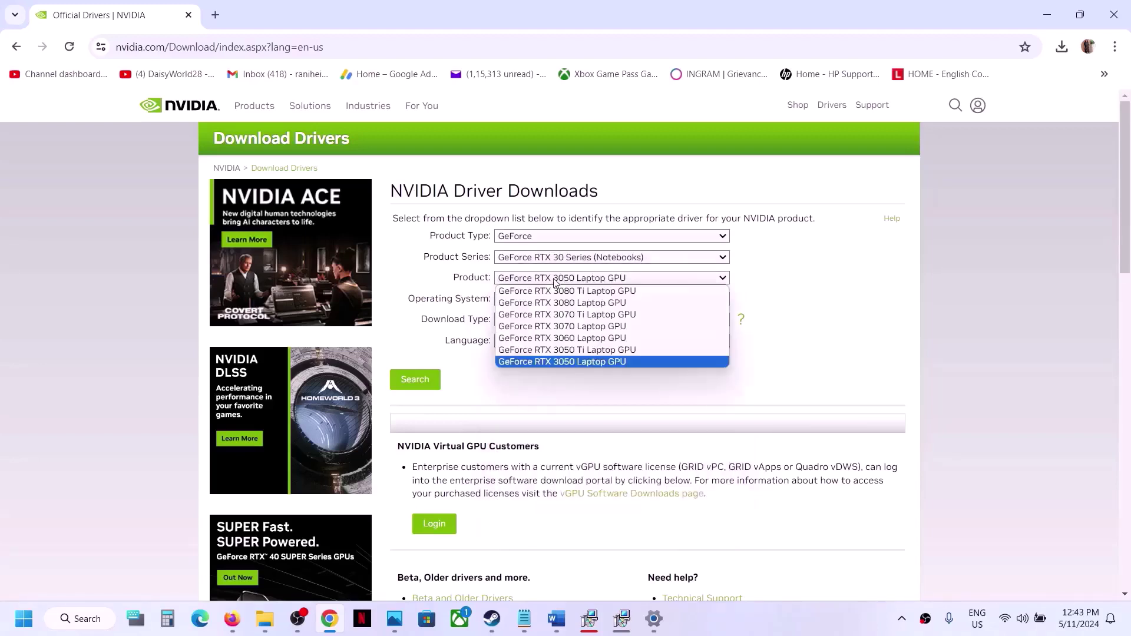
left_click(563, 361)
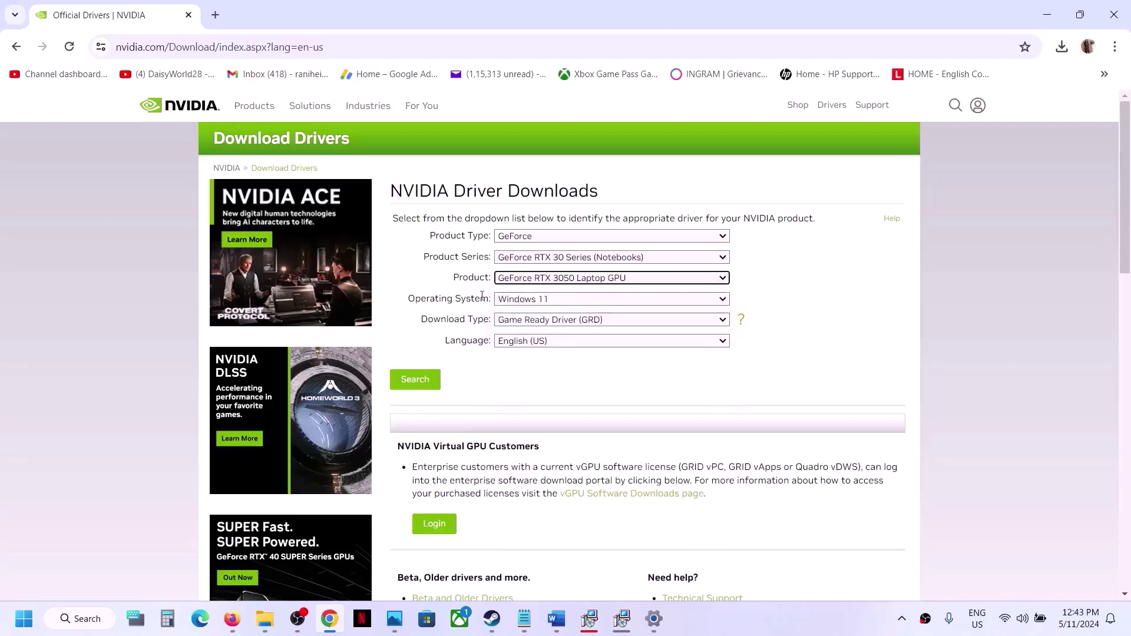
left_click(528, 300)
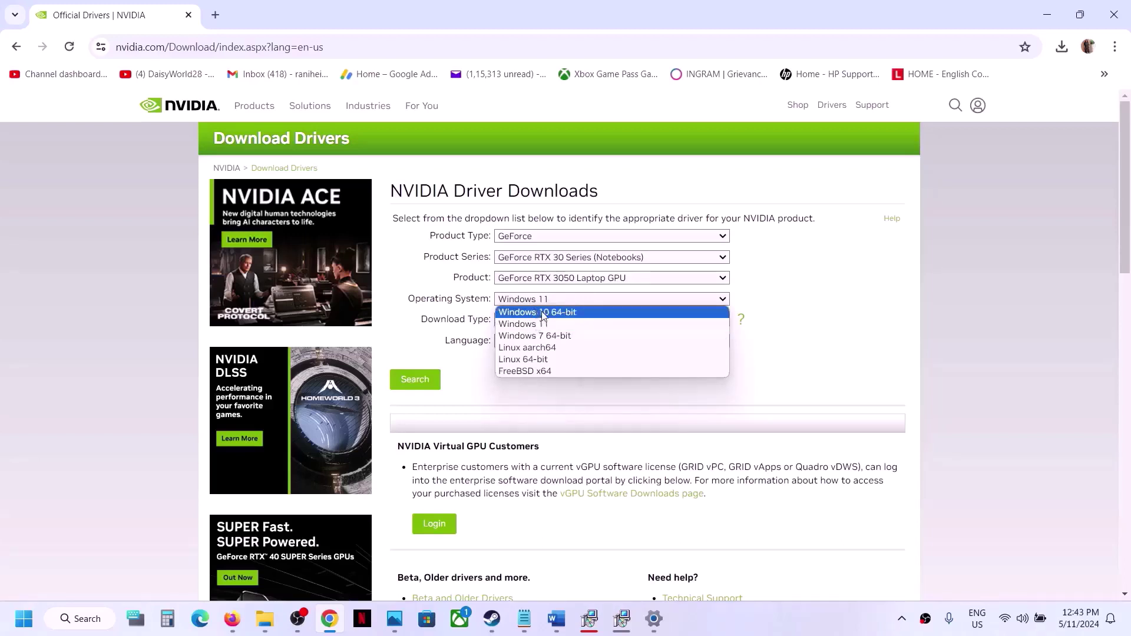
left_click(542, 324)
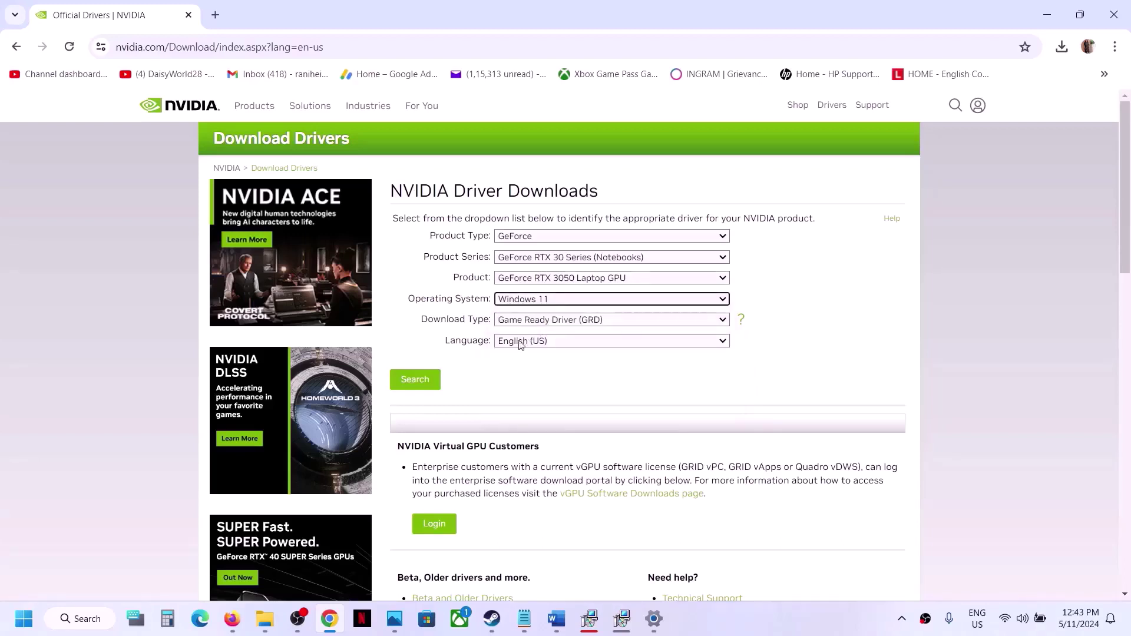
Search for the matching NVIDIA driver and download the GeForce Game Ready Driver version 552.44
left_click(415, 380)
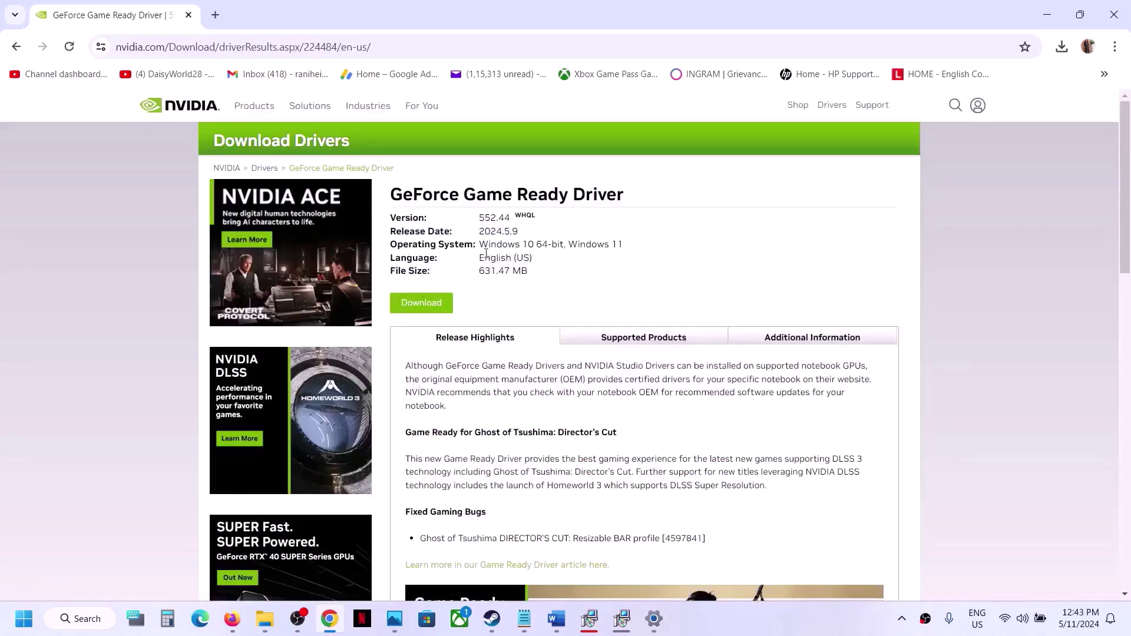
left_click(435, 302)
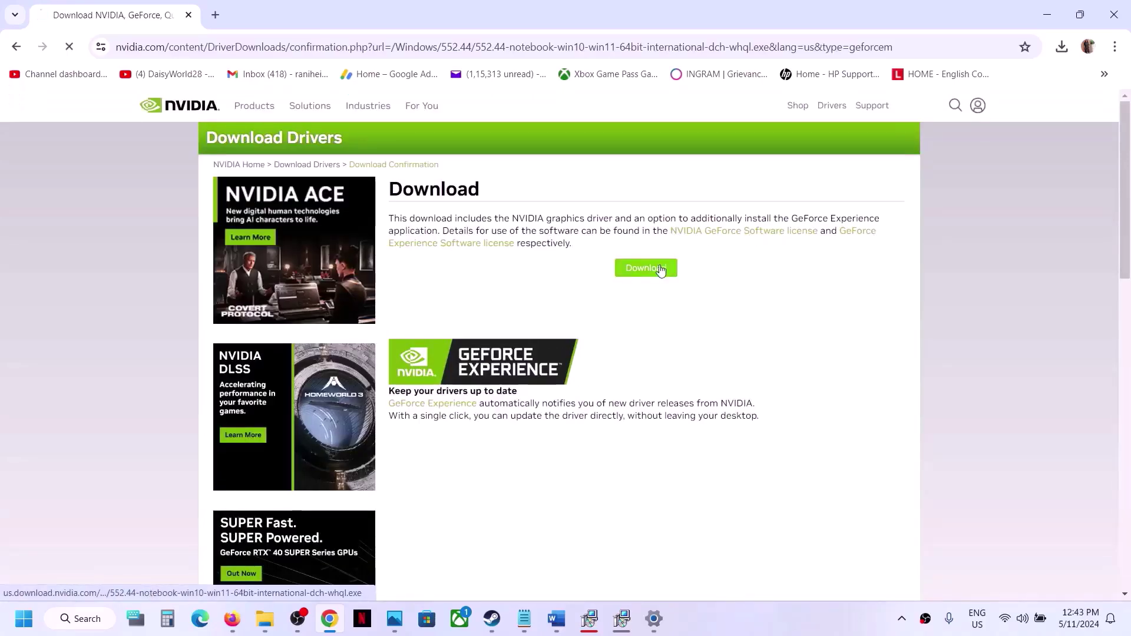
left_click(660, 269)
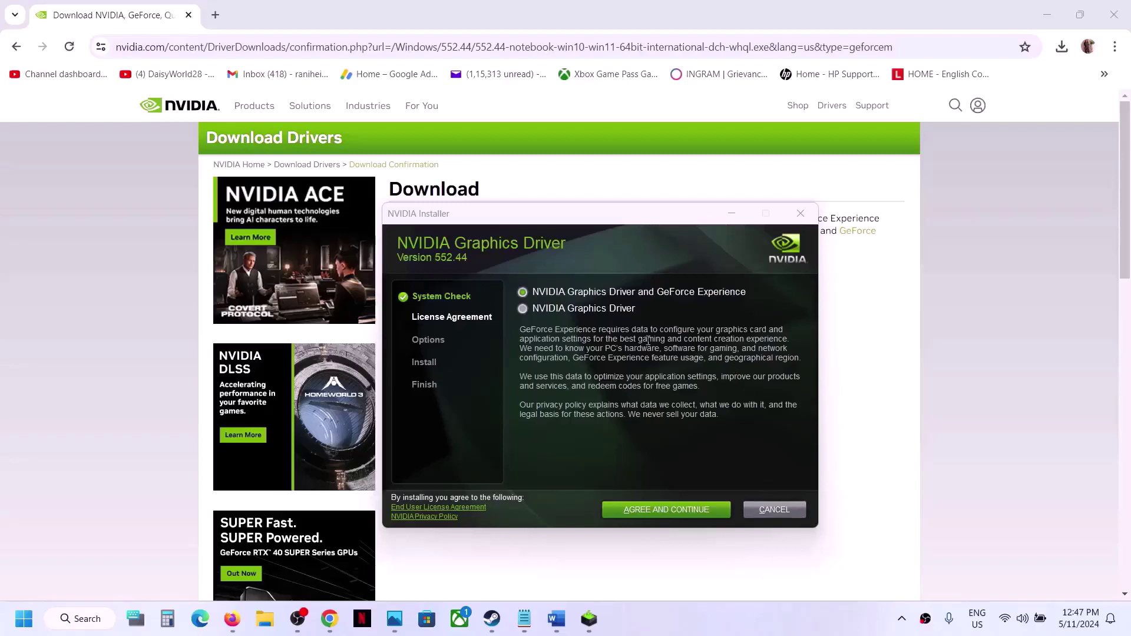
Accept the NVIDIA license agreement and start a Custom (Advanced) driver installation with a clean installation enabled
left_click(678, 509)
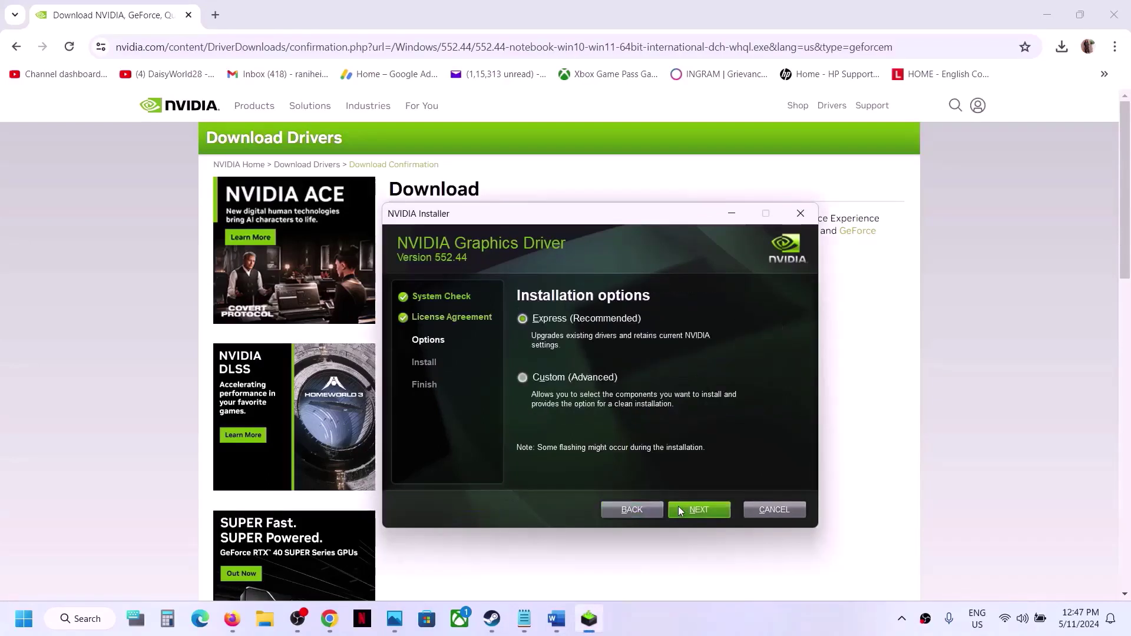
left_click(527, 377)
left_click(681, 511)
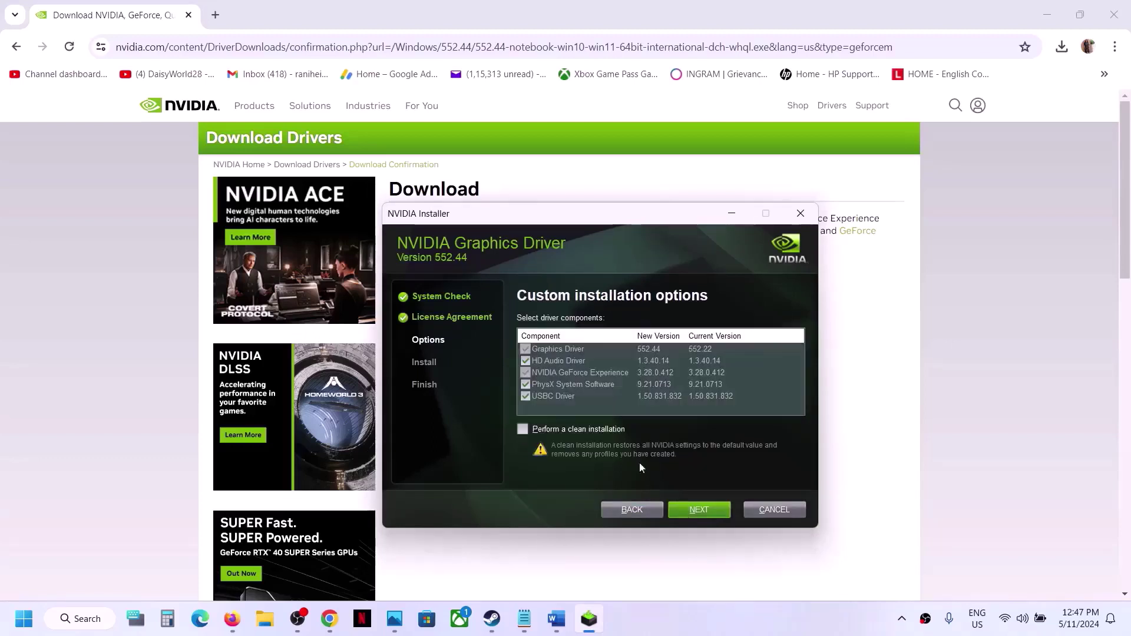
left_click(523, 429)
left_click(698, 509)
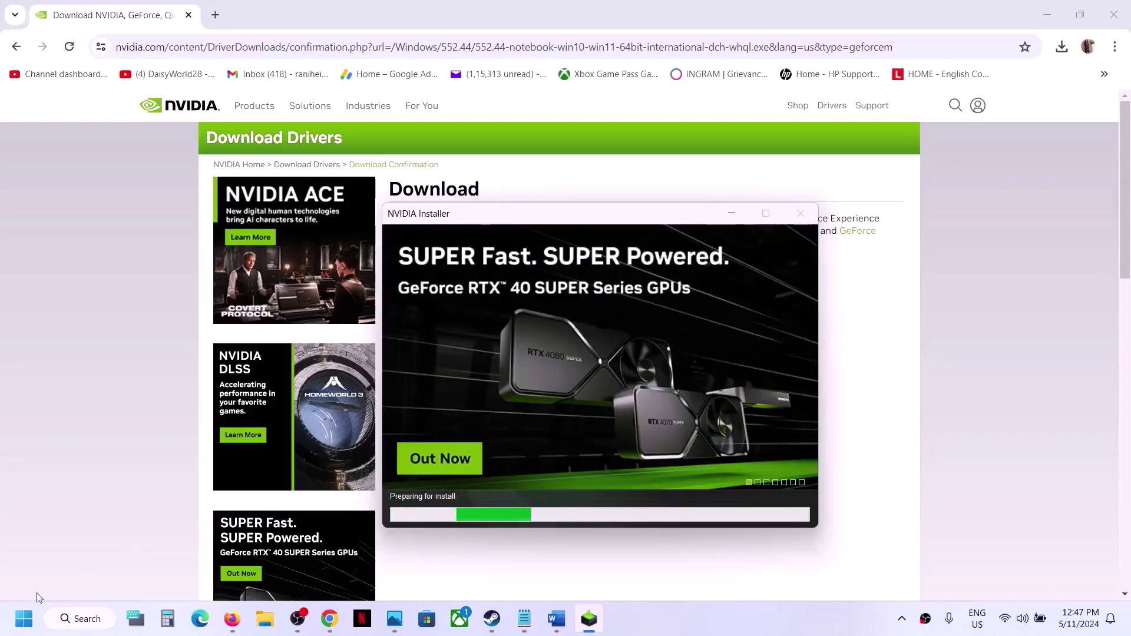
Show the computer's restart option in the power options and dismiss it without restarting
left_click(24, 618)
left_click(428, 567)
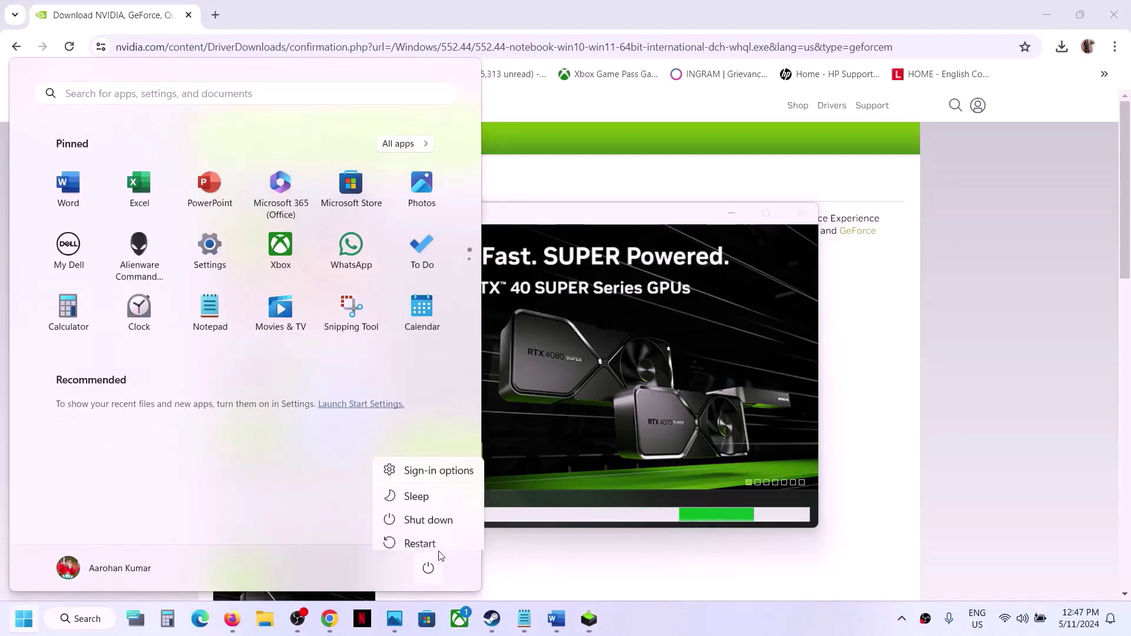
left_click(710, 422)
left_click(741, 434)
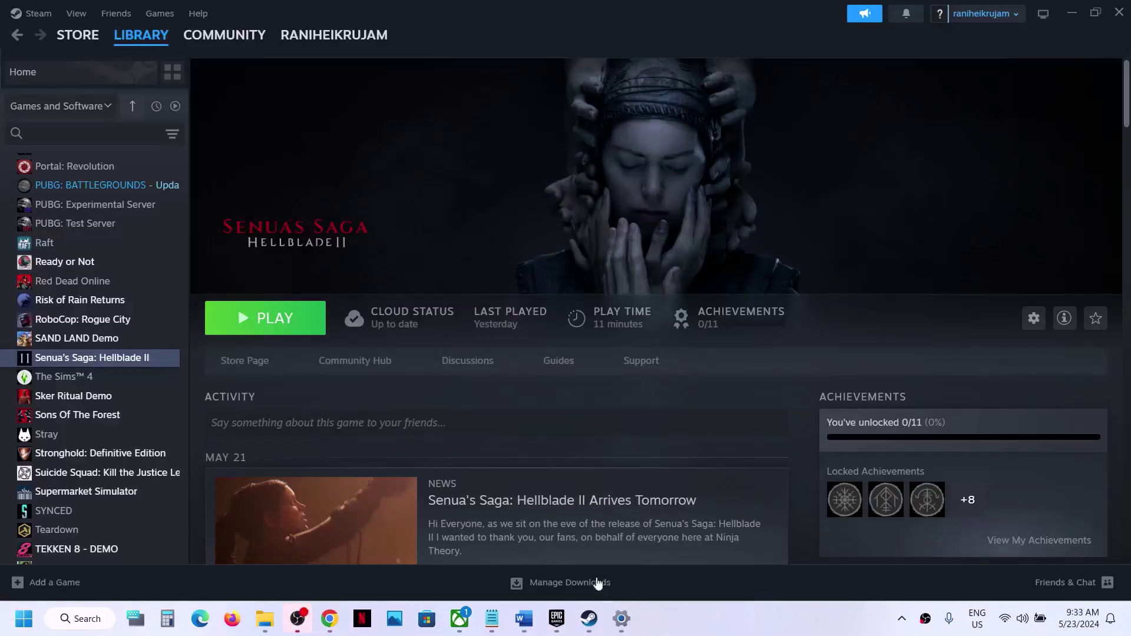
Switch to Word and copy the word "graphics" from Step 5 about running the game on the dedicated graphics card
left_click(523, 618)
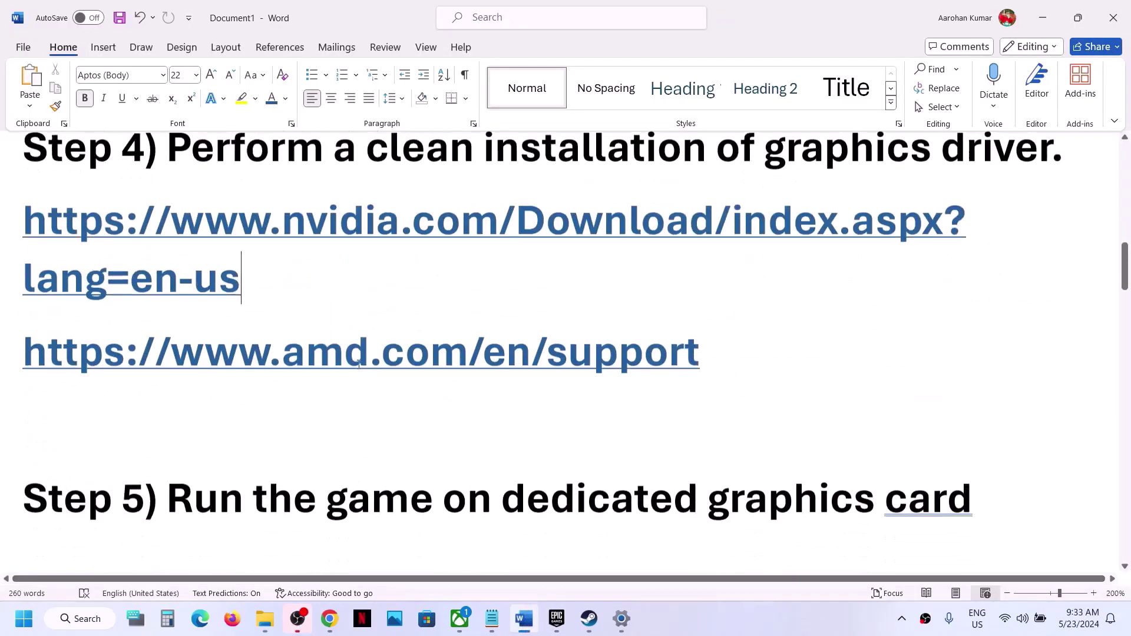
scroll(359, 363, "down", 2)
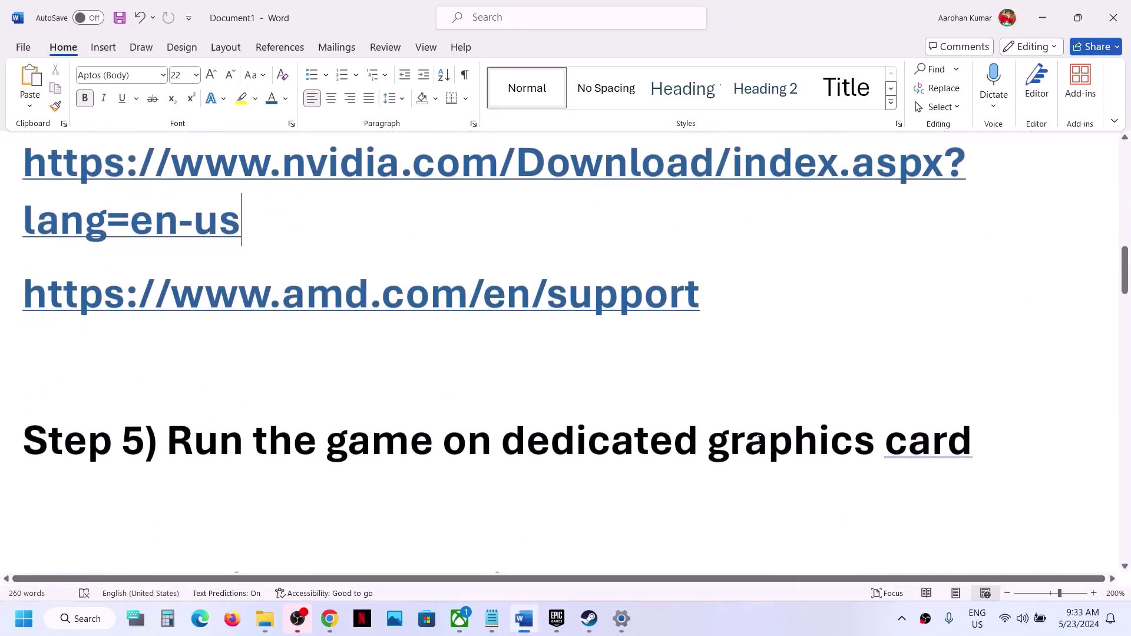
double_click(759, 439)
key("ctrl+c")
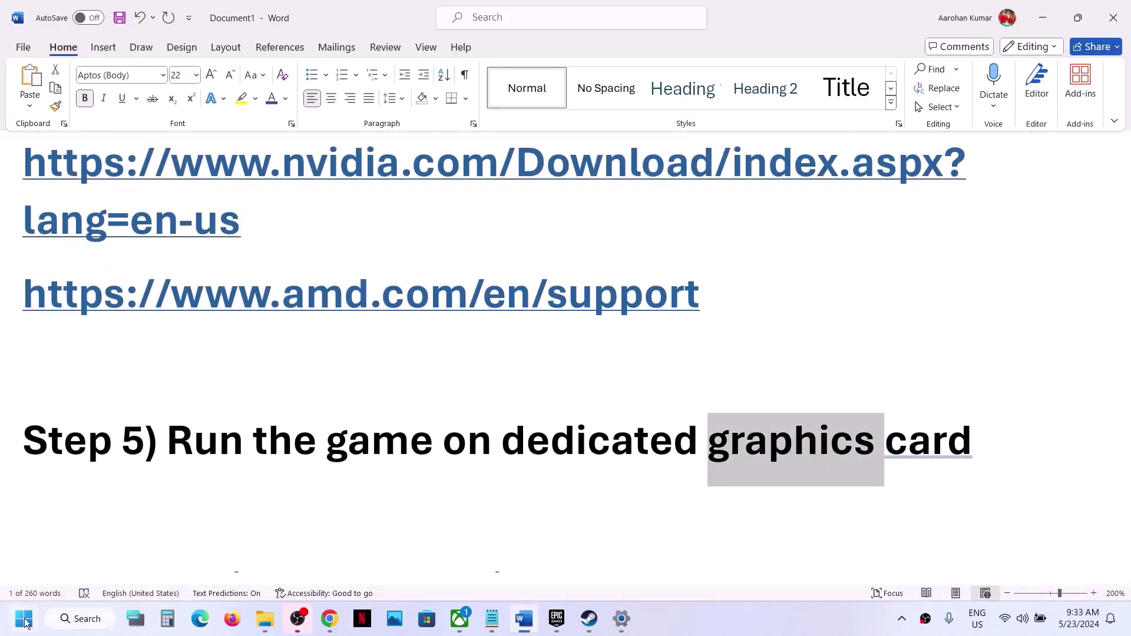
Search Windows for the copied word "graphics" and open the Graphics settings
left_click(24, 621)
key("ctrl+v")
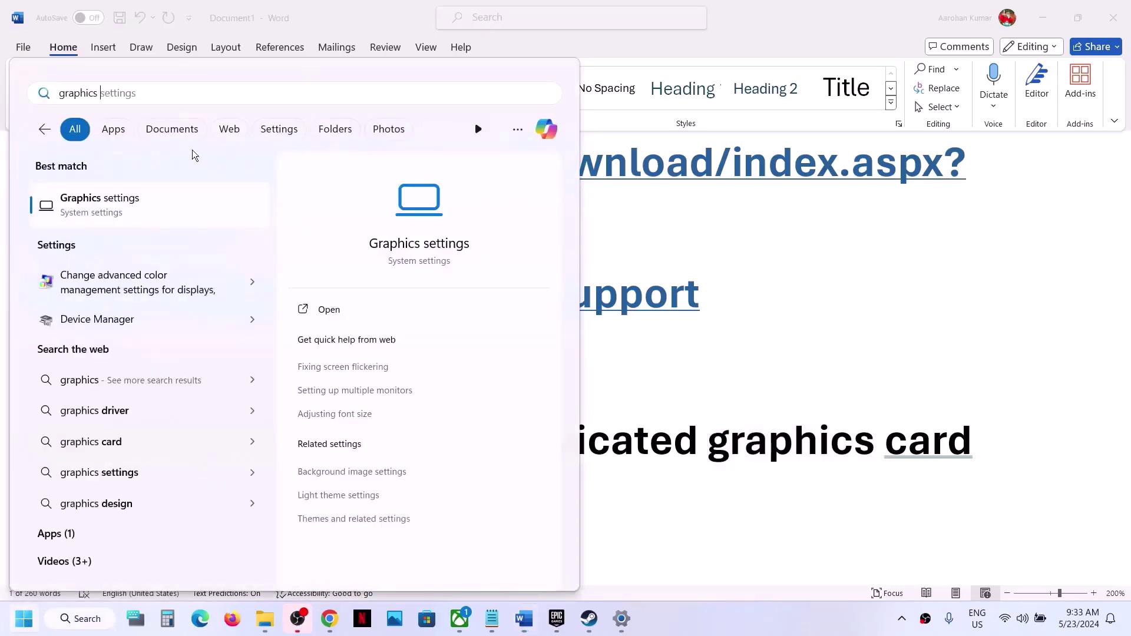
key("Right")
left_click(126, 213)
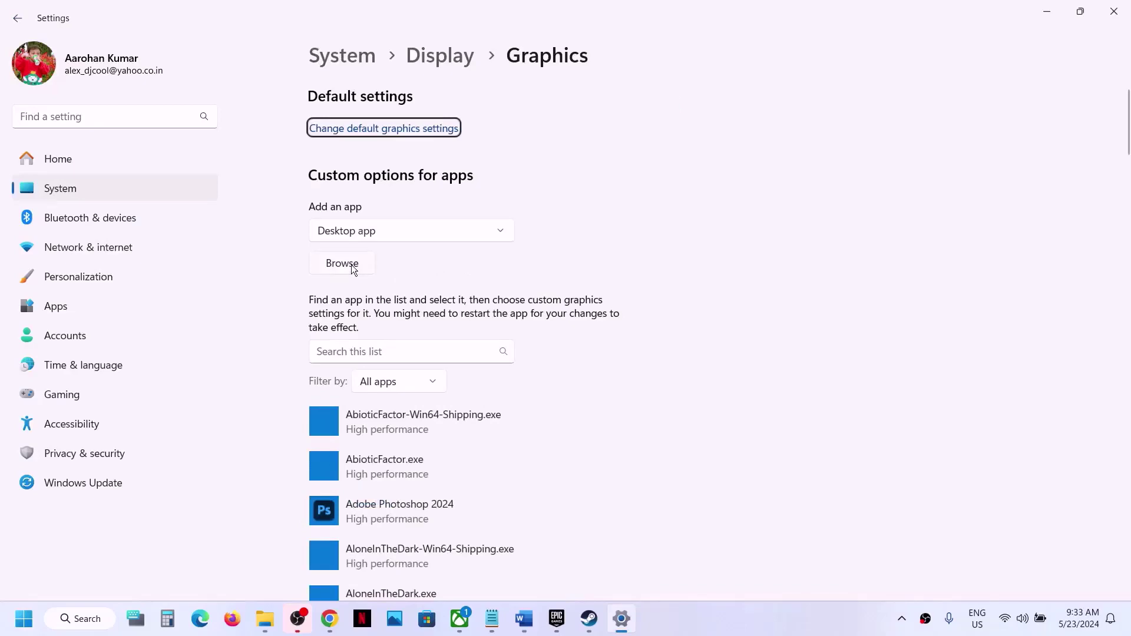
Add the Hellblade2 application from the Senua's Saga Hellblade II folder in steamapps\common to the custom graphics options for apps
left_click(351, 264)
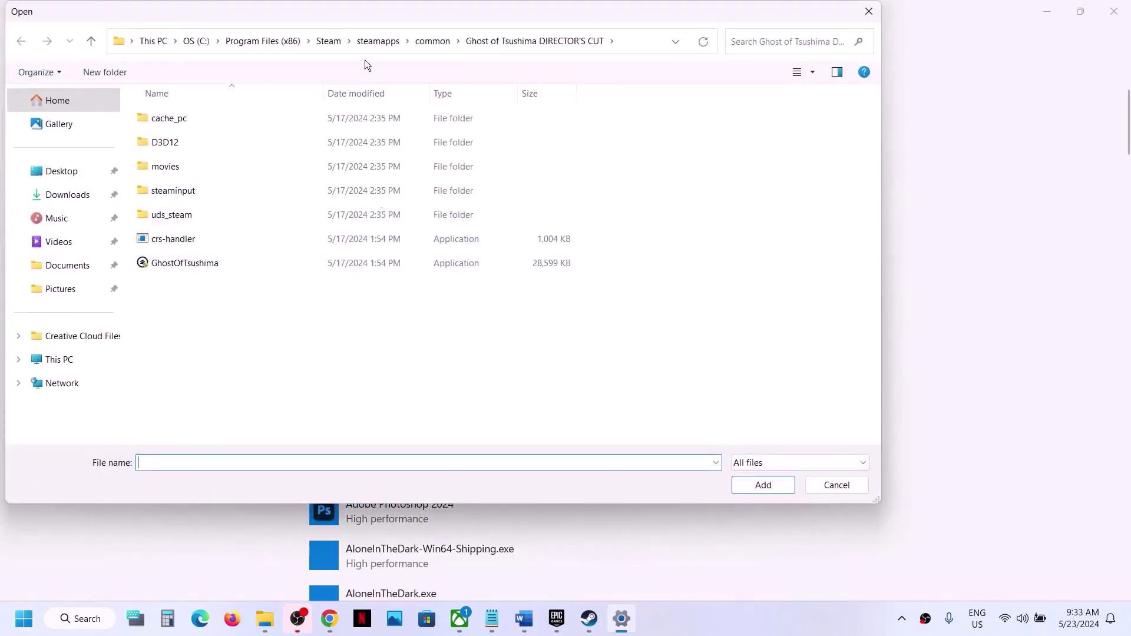
left_click(432, 40)
double_click(189, 240)
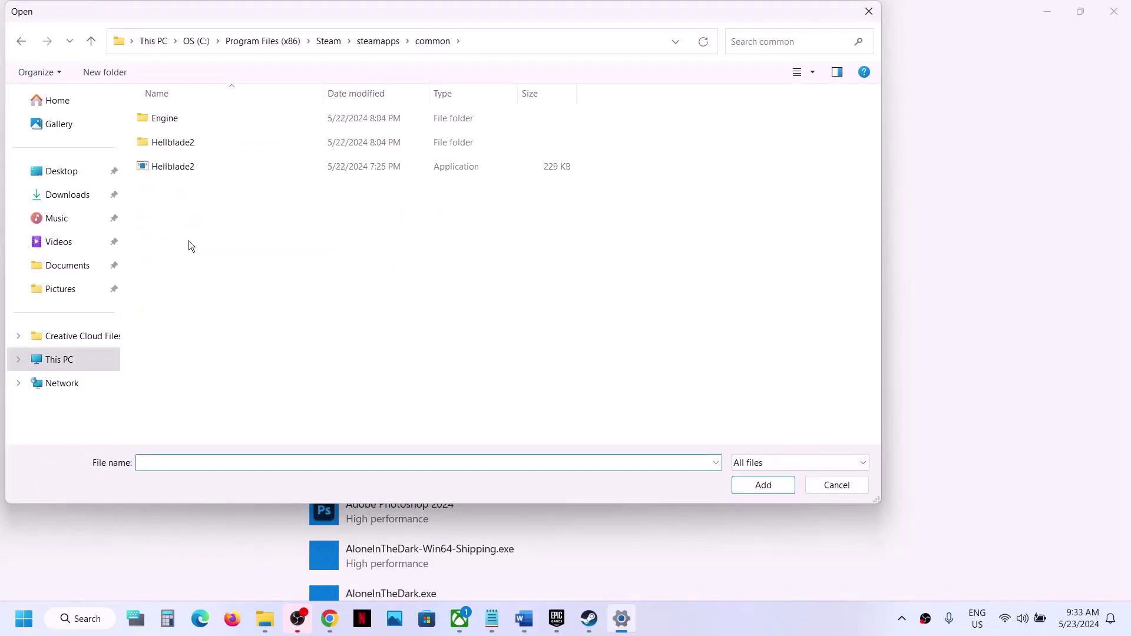
left_click(197, 168)
left_click(760, 484)
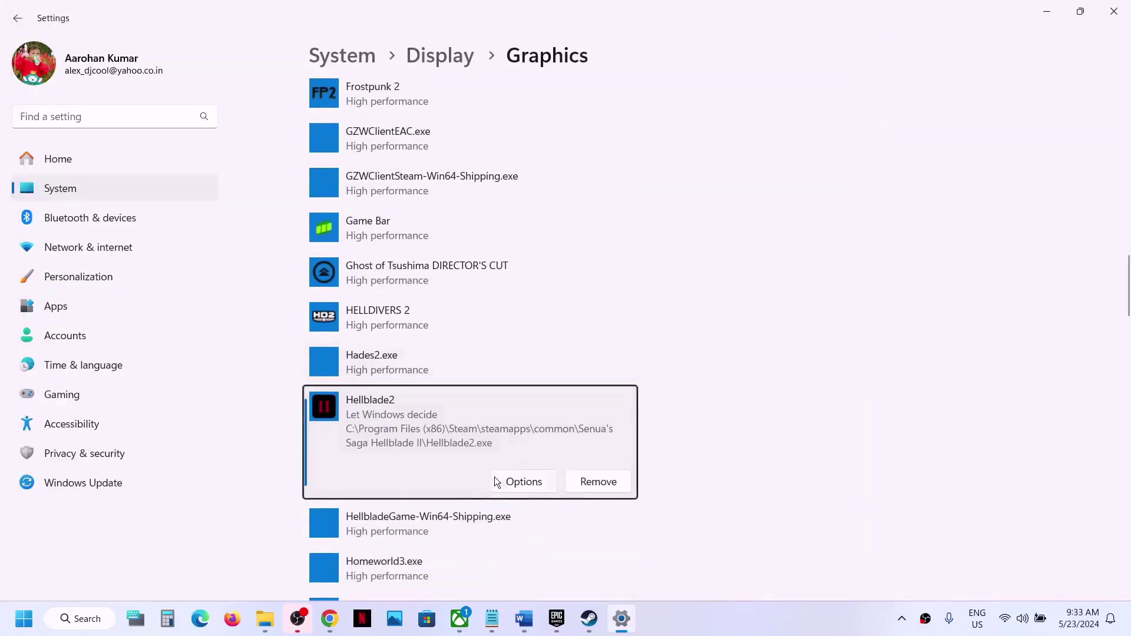
Set the graphics preference of the added Hellblade2.exe to High performance and save it
left_click(495, 480)
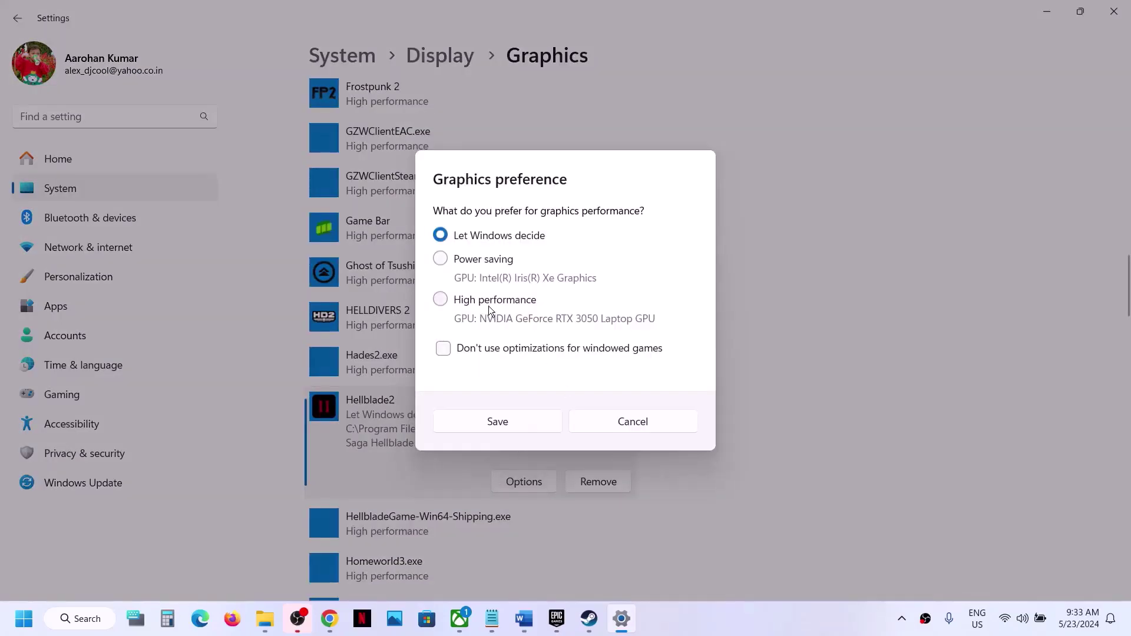
left_click(488, 301)
left_click(500, 420)
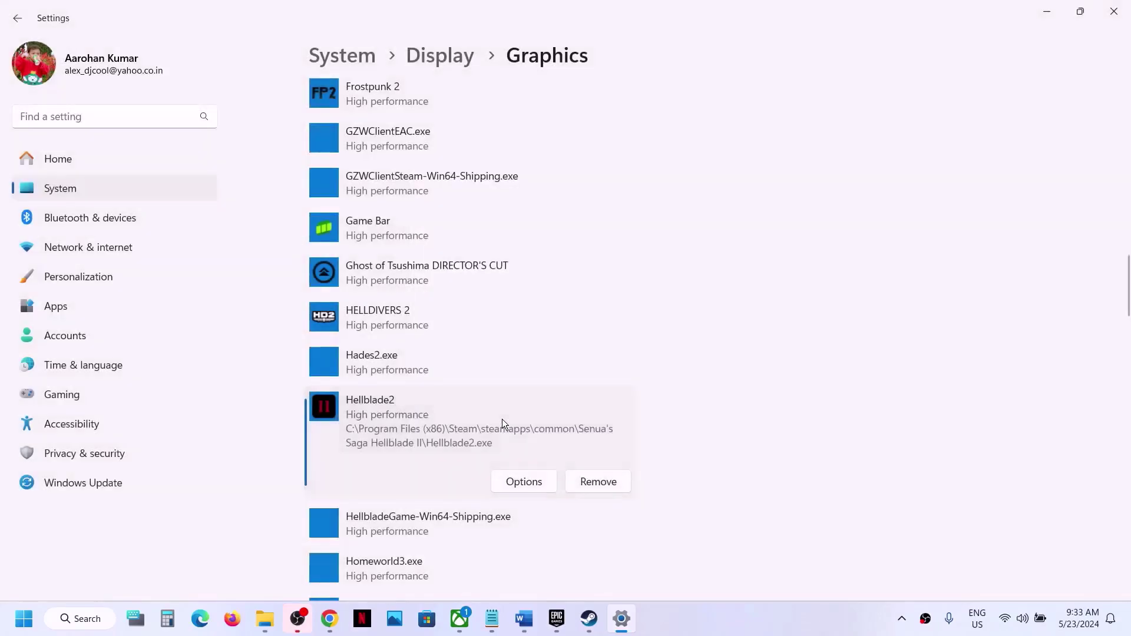
Add the Hellblade2-Win64-Shipping application from the game's Hellblade2\Binaries\Win64 folder to the custom graphics options for apps
left_click(346, 296)
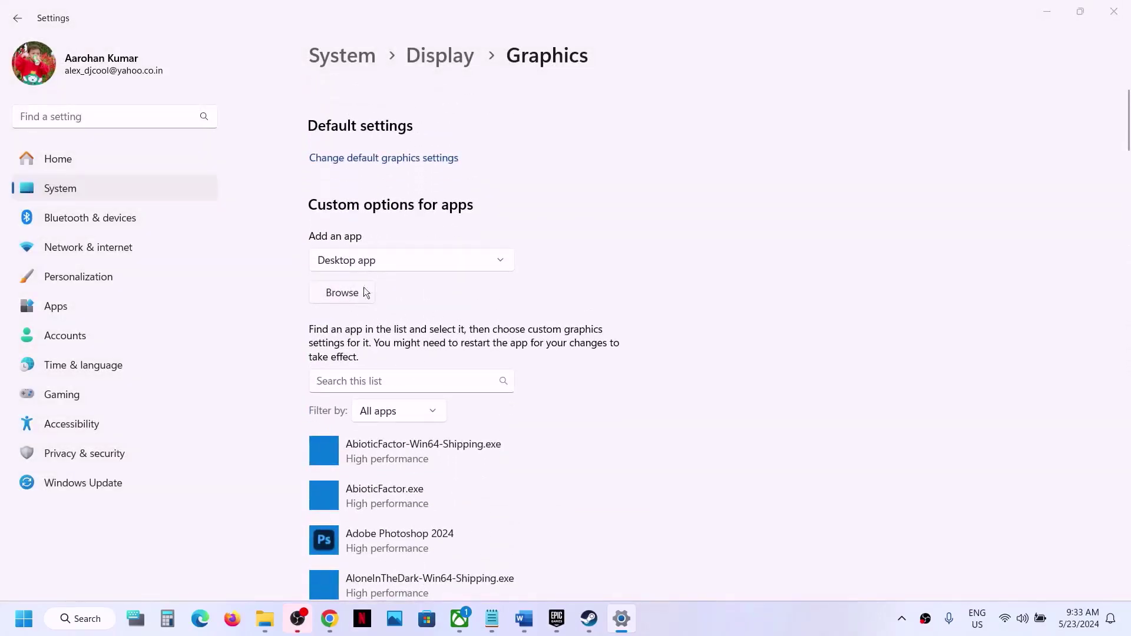
double_click(189, 144)
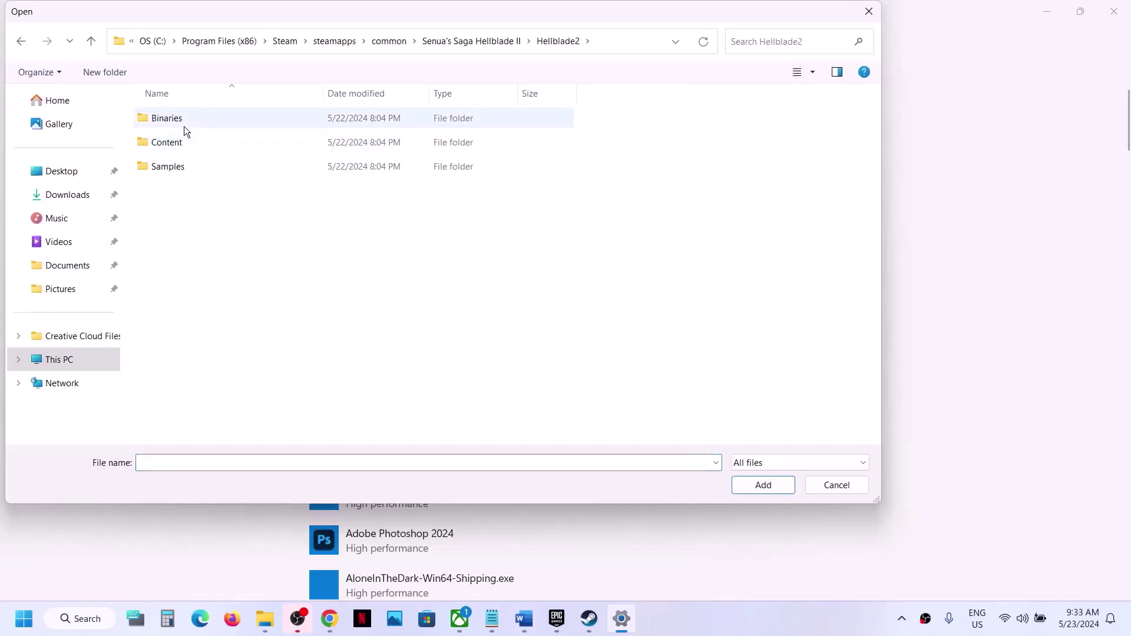
double_click(182, 118)
double_click(182, 118)
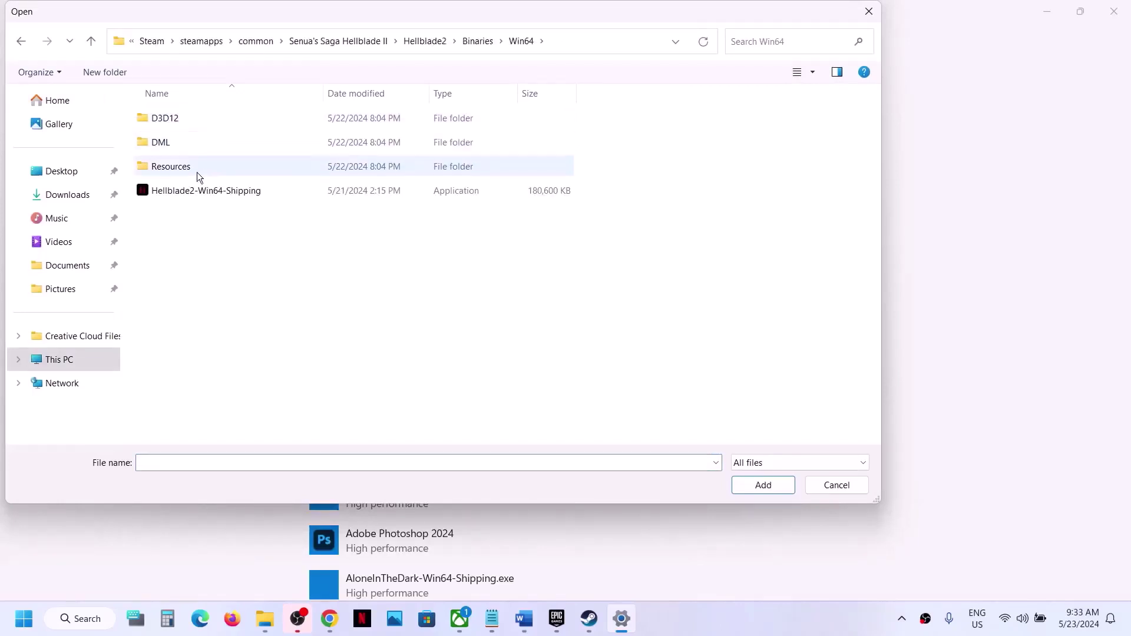
left_click(186, 190)
left_click(761, 491)
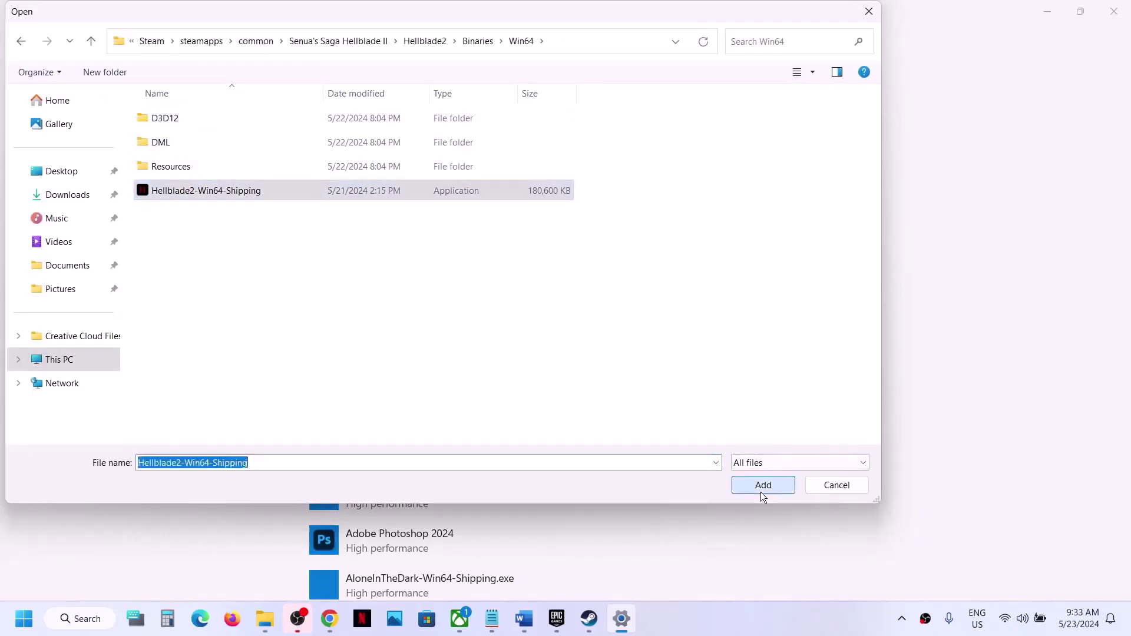
Save High performance as the graphics preference for Hellblade2-Win64-Shipping.exe and close Settings
left_click(532, 390)
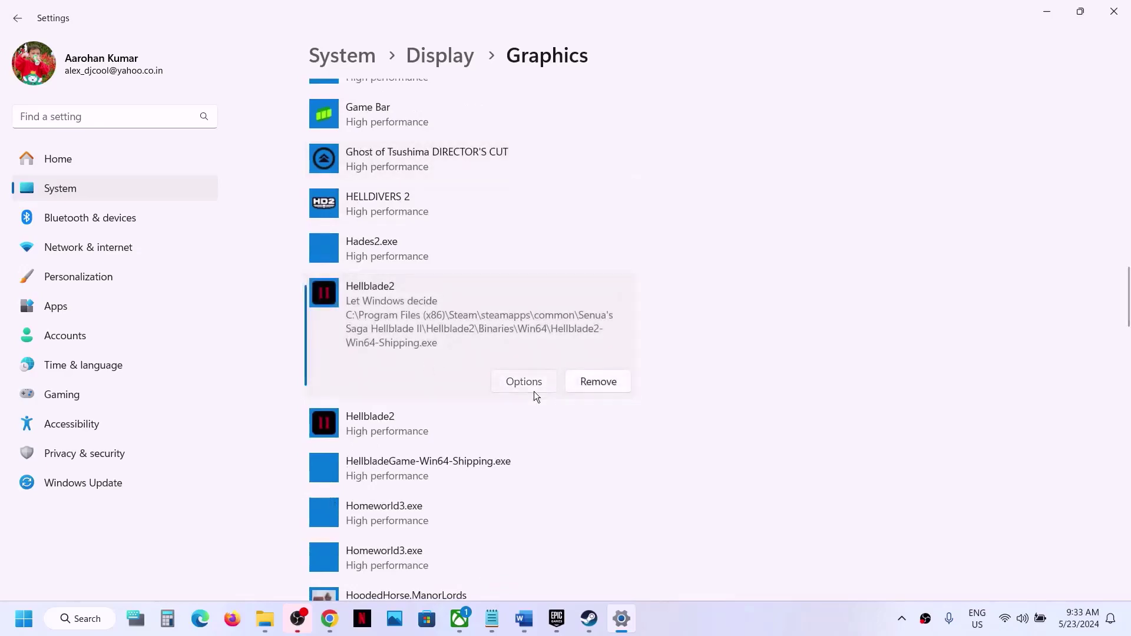
left_click(461, 306)
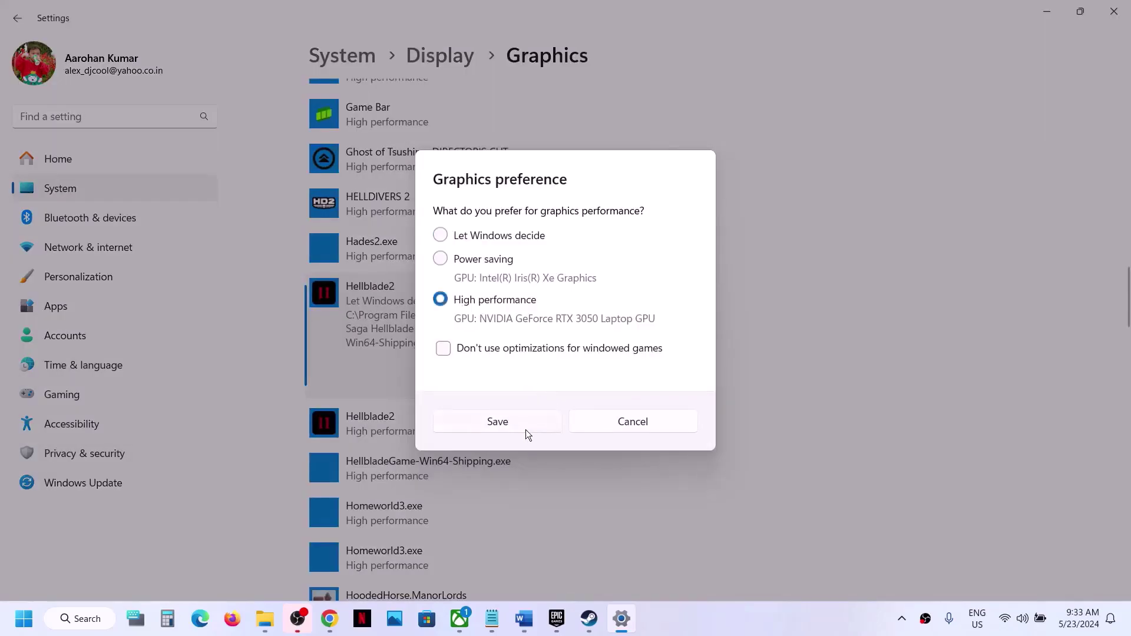
left_click(516, 427)
left_click(1123, 12)
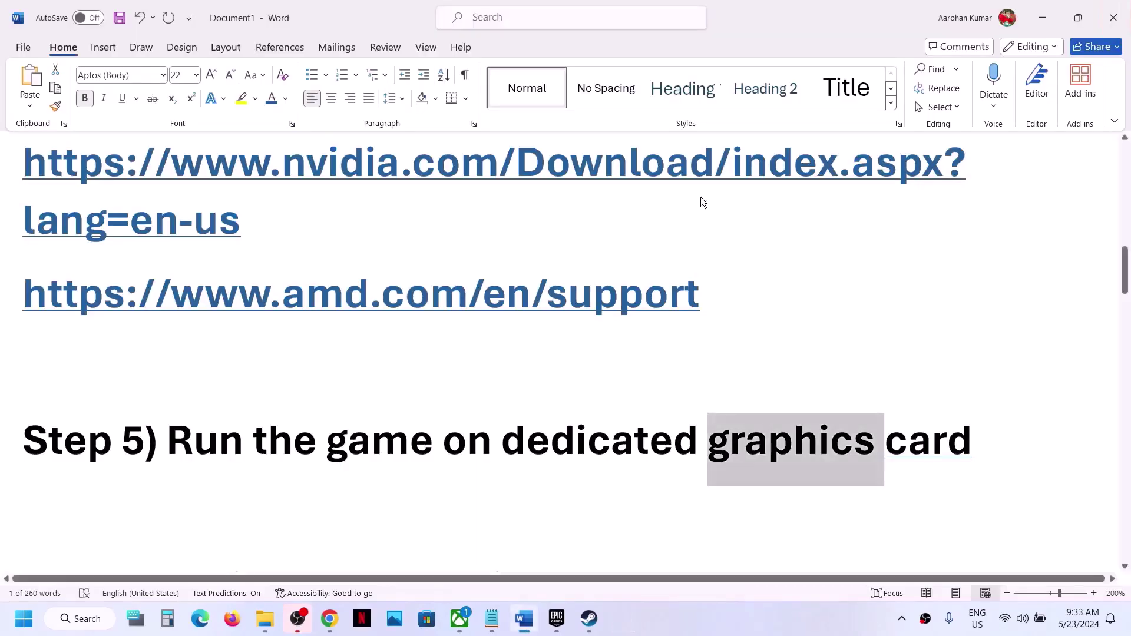
Switch to Steam and show the Installed Files properties of Senua's Saga: Hellblade II with the option to verify game file integrity
scroll(563, 264, "down", 4)
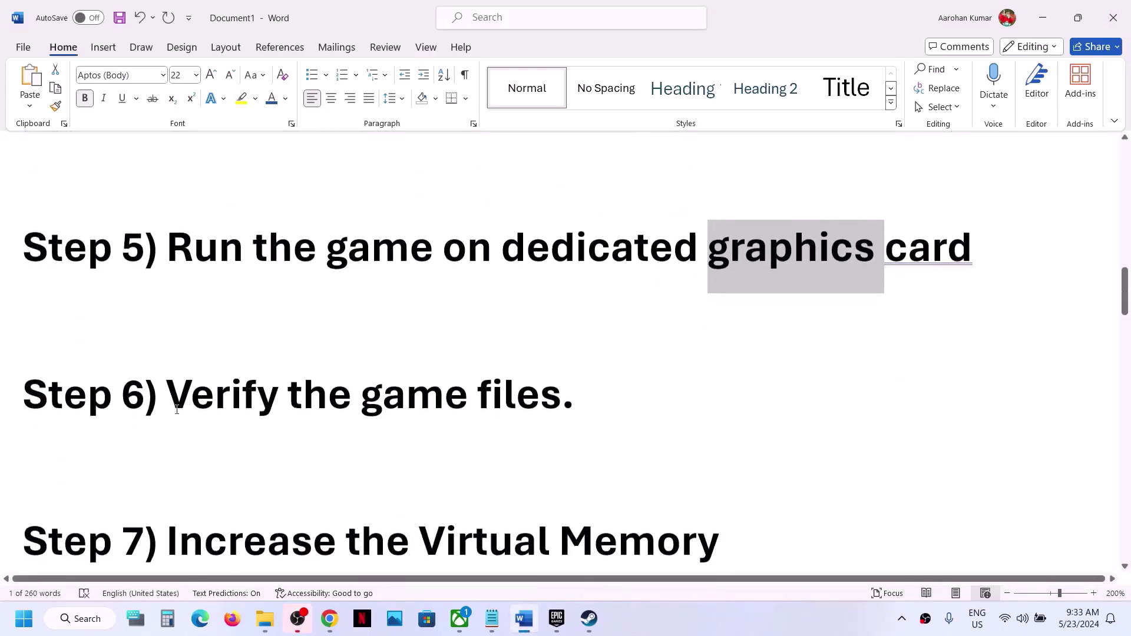
left_click(589, 619)
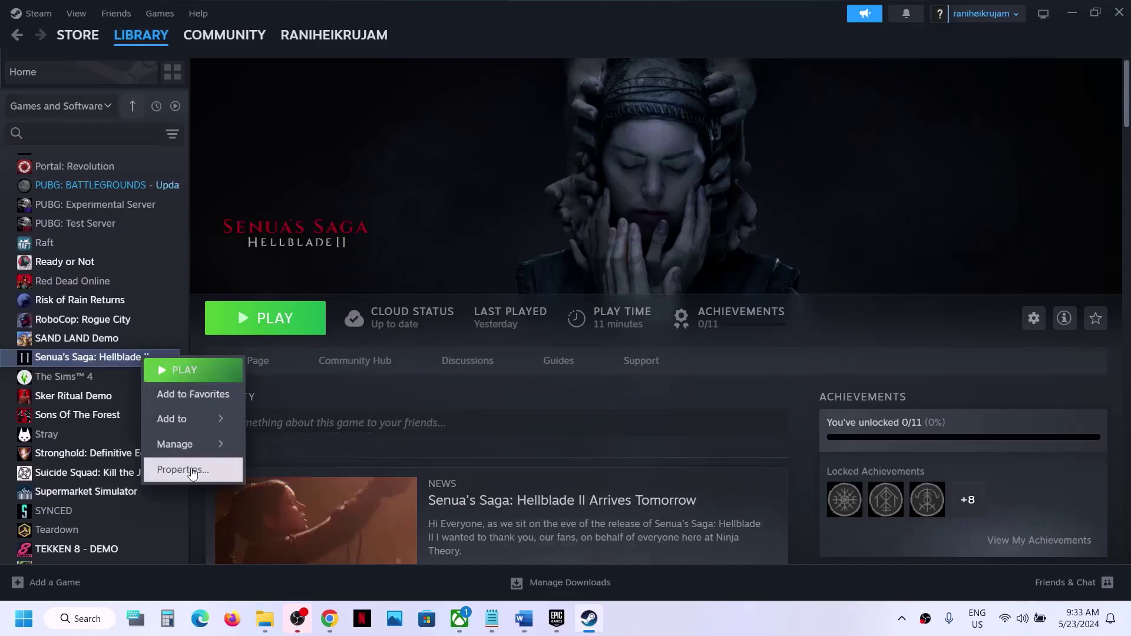
left_click(194, 469)
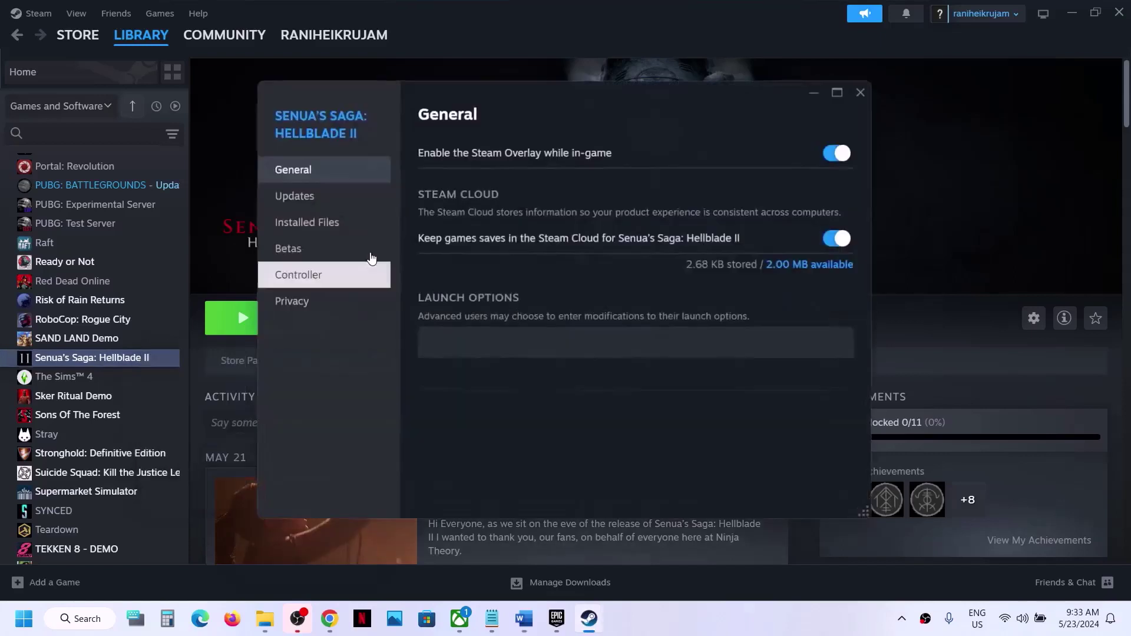
left_click(318, 222)
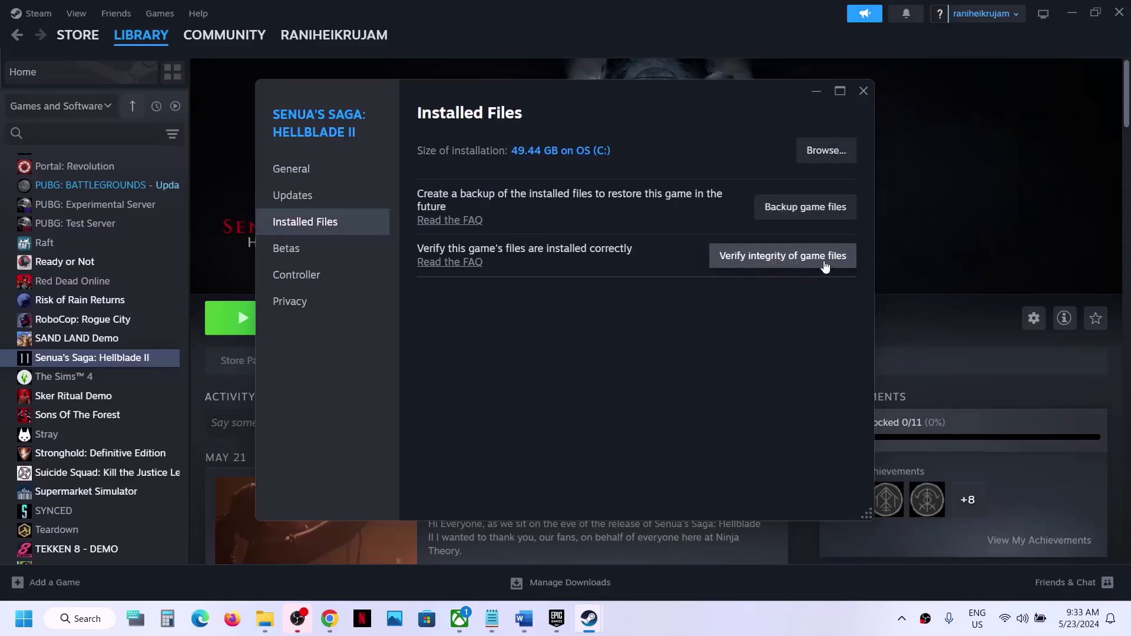
left_click(863, 90)
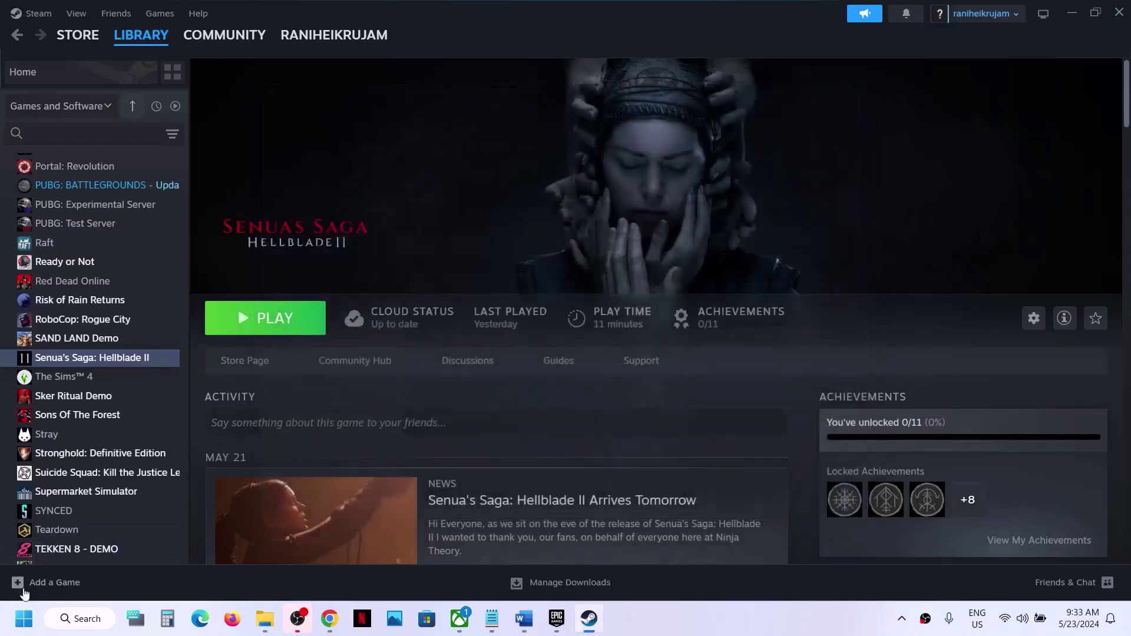
left_click(24, 620)
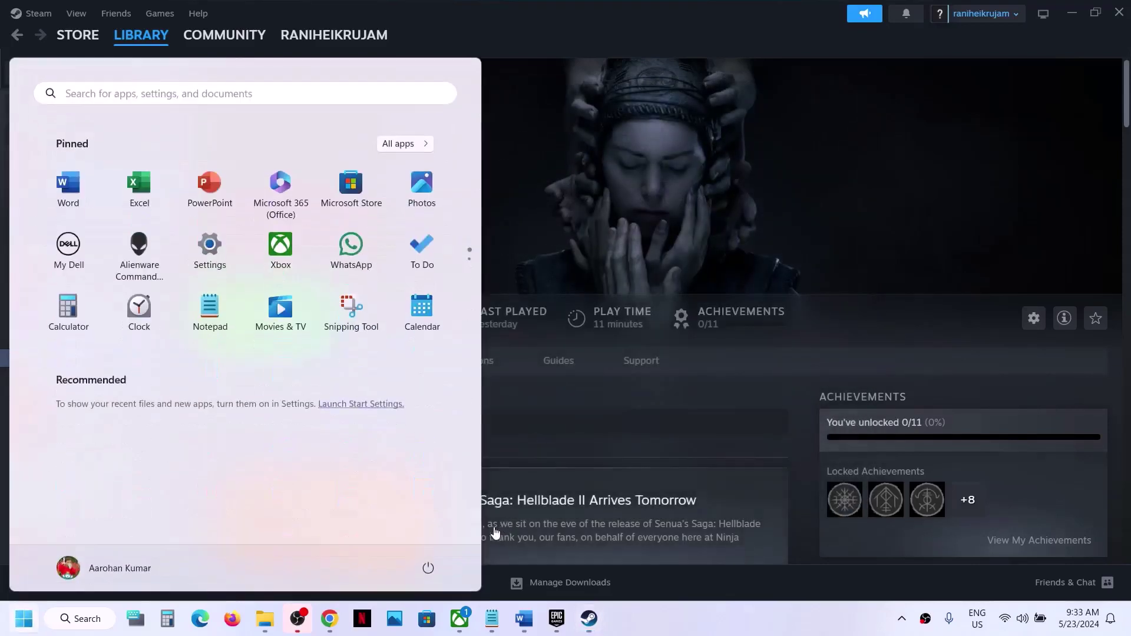
left_click(654, 189)
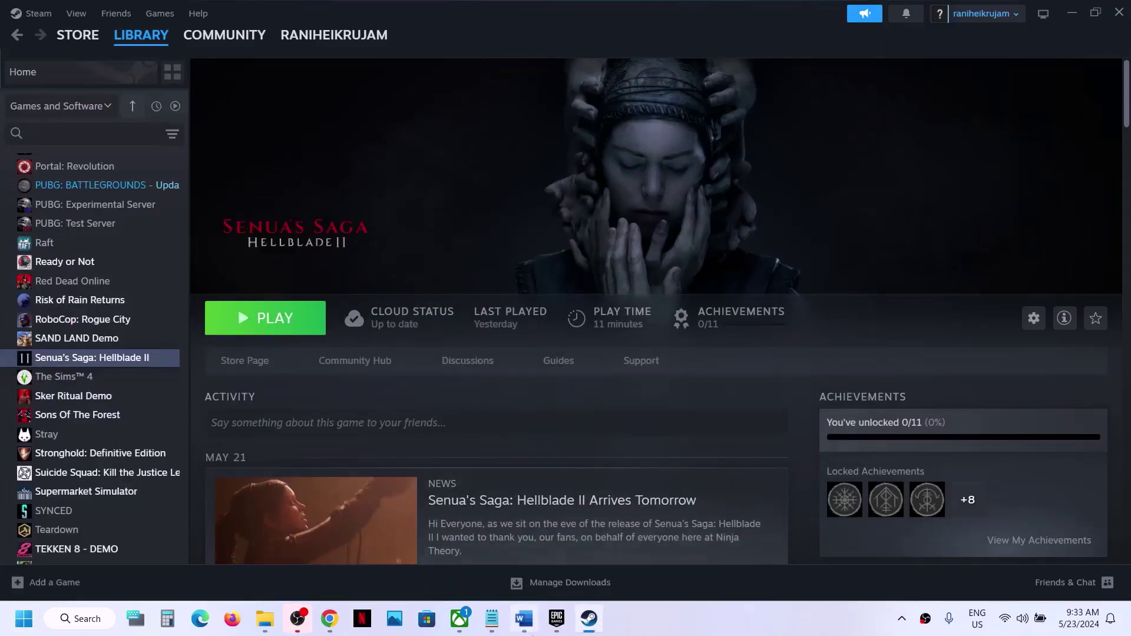
Switch to Word and highlight Step 7's instruction "Increase the Virtual Memory"
left_click(522, 627)
scroll(378, 399, "down", 3)
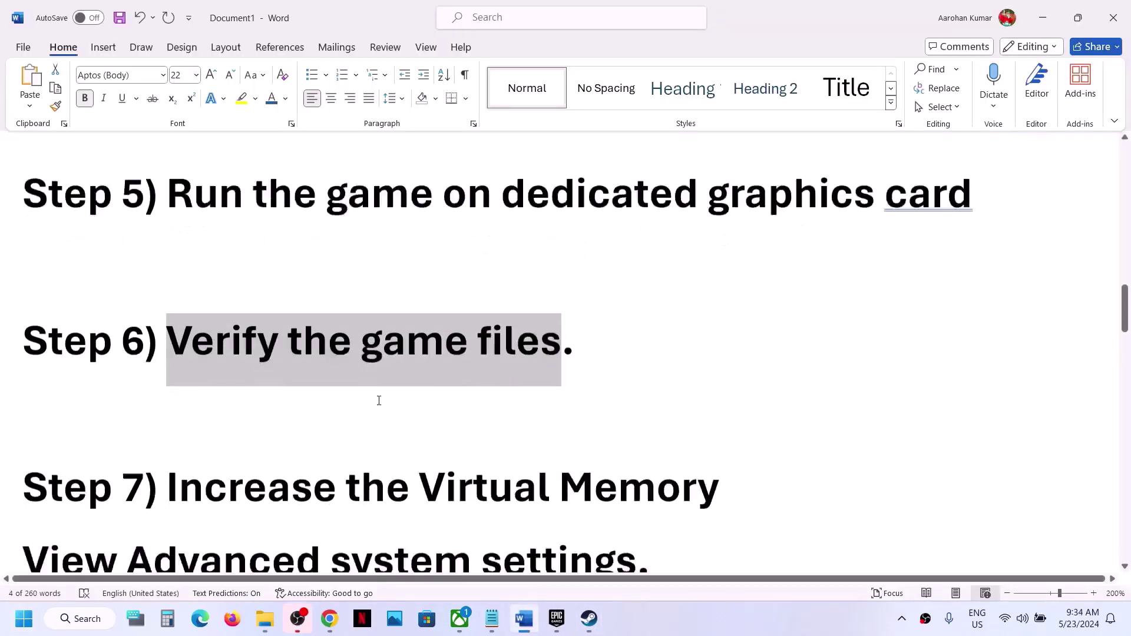
left_click_drag(168, 333, 719, 333)
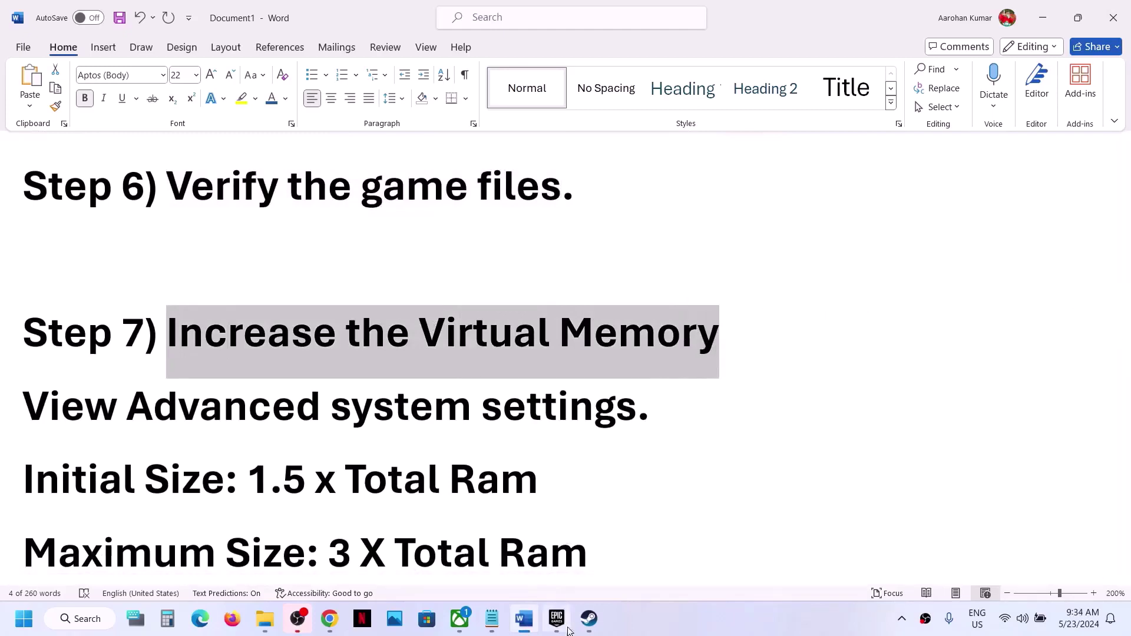
left_click(588, 619)
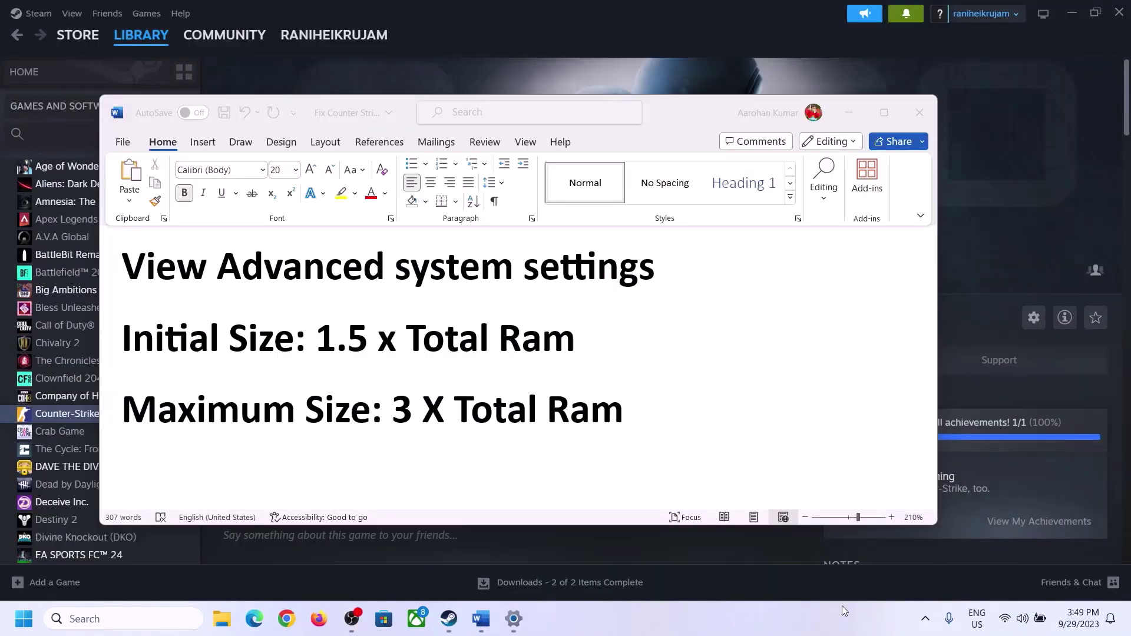
Copy "View Advanced system settings" from the Word document, search Windows for it and open the matching control panel entry
left_click(163, 274)
left_click_drag(134, 272, 609, 296)
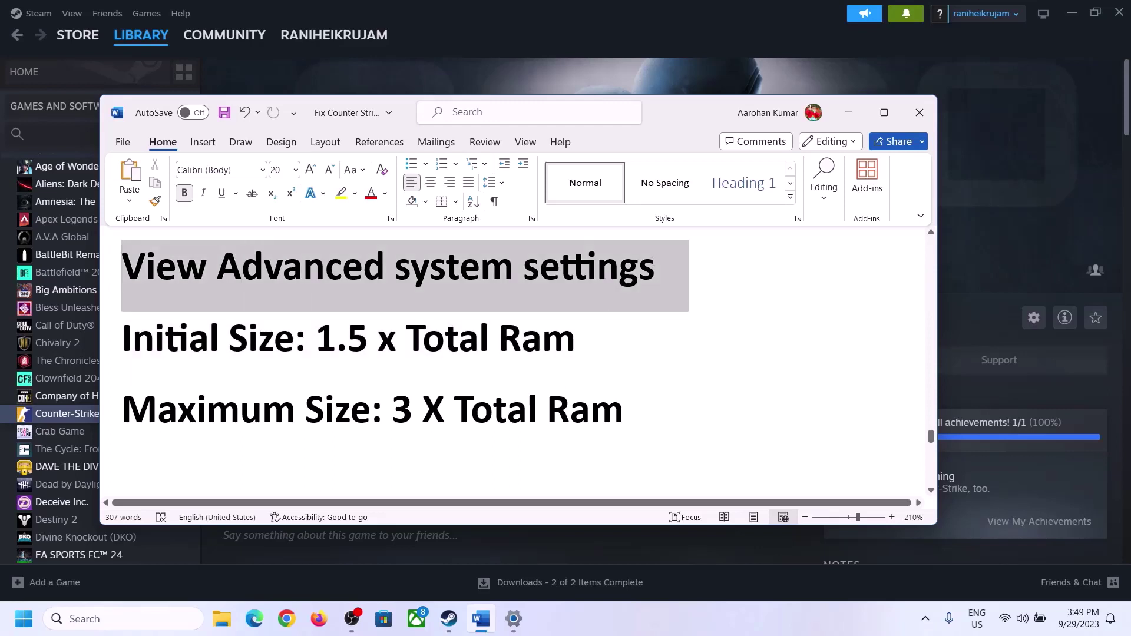
key("ctrl+c")
left_click(135, 619)
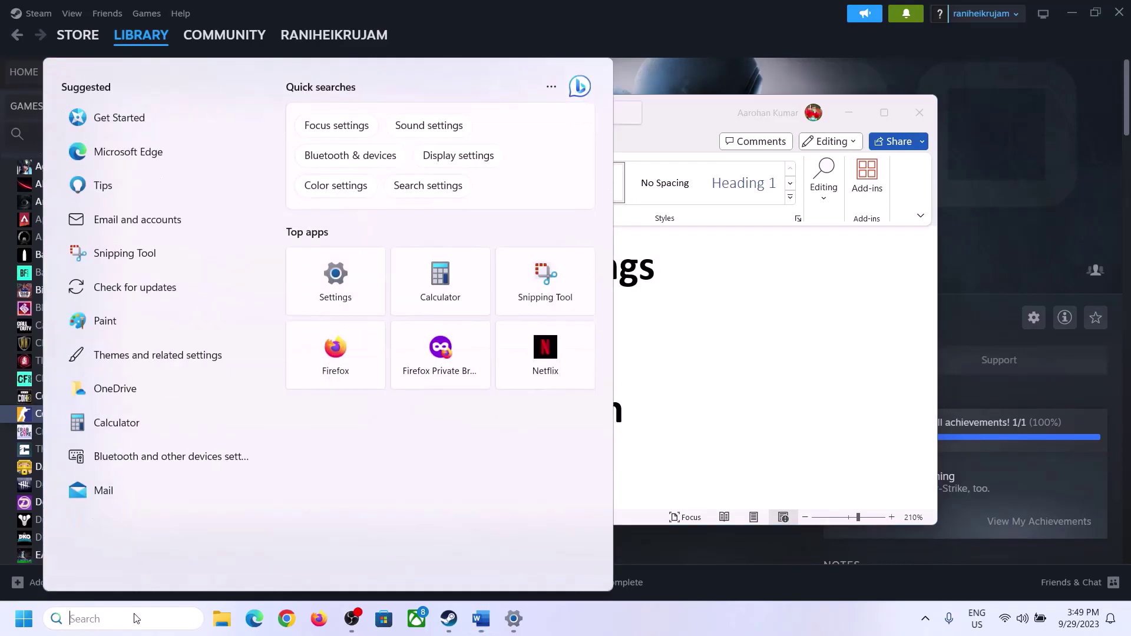
key("ctrl+v")
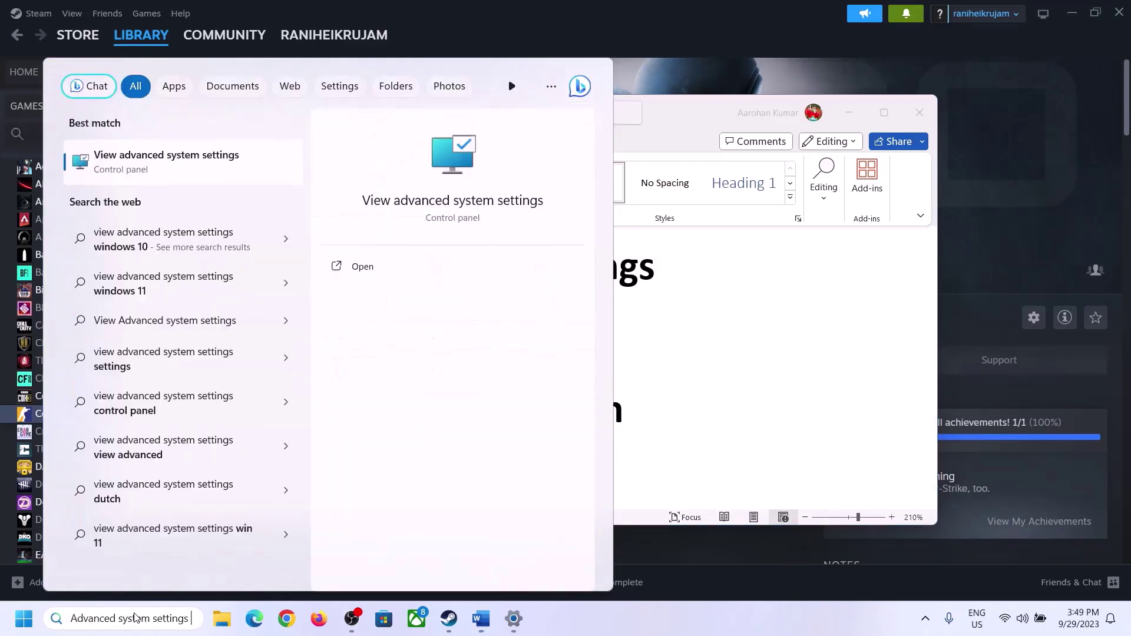
left_click(160, 170)
left_click_drag(237, 115, 506, 206)
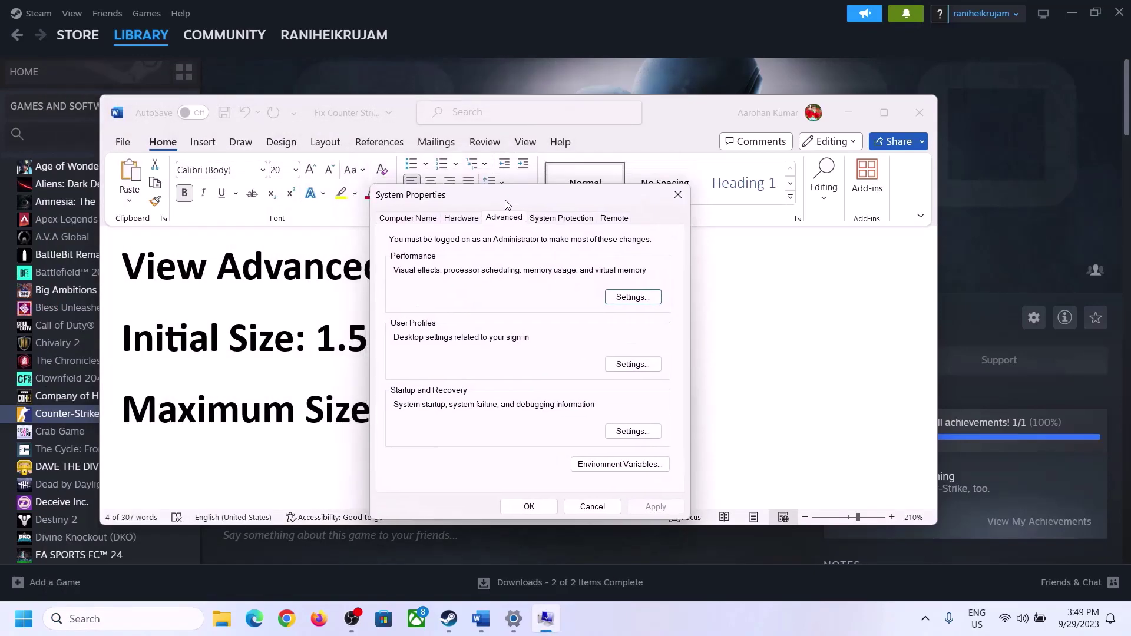
Open the Virtual Memory settings, disable automatic paging file management and choose a custom size for drive C:
left_click(632, 298)
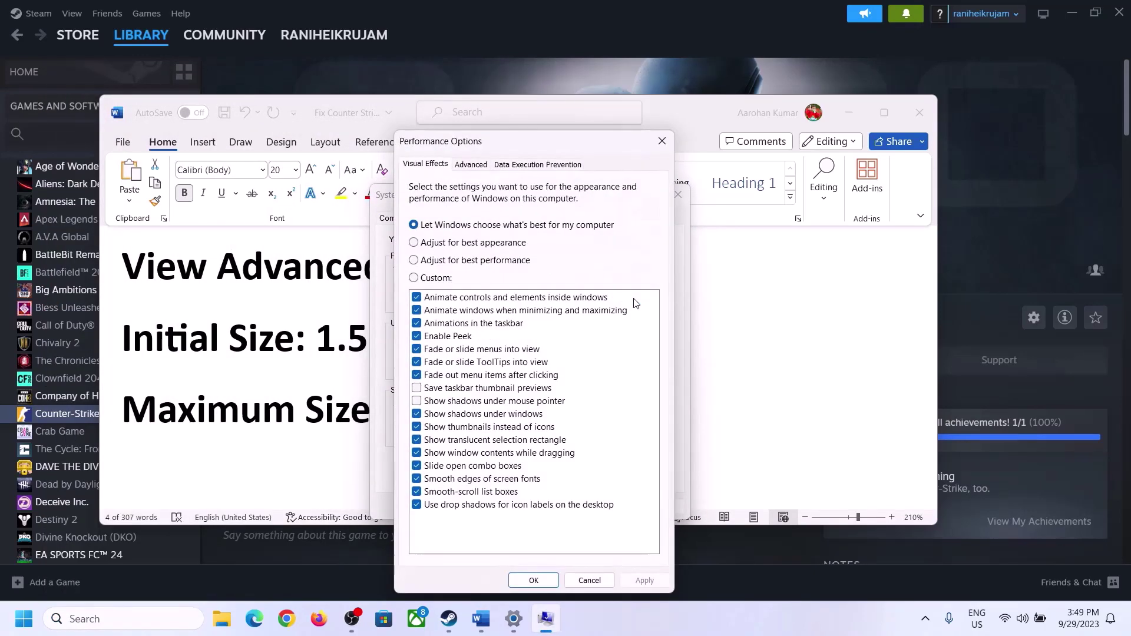
left_click(474, 165)
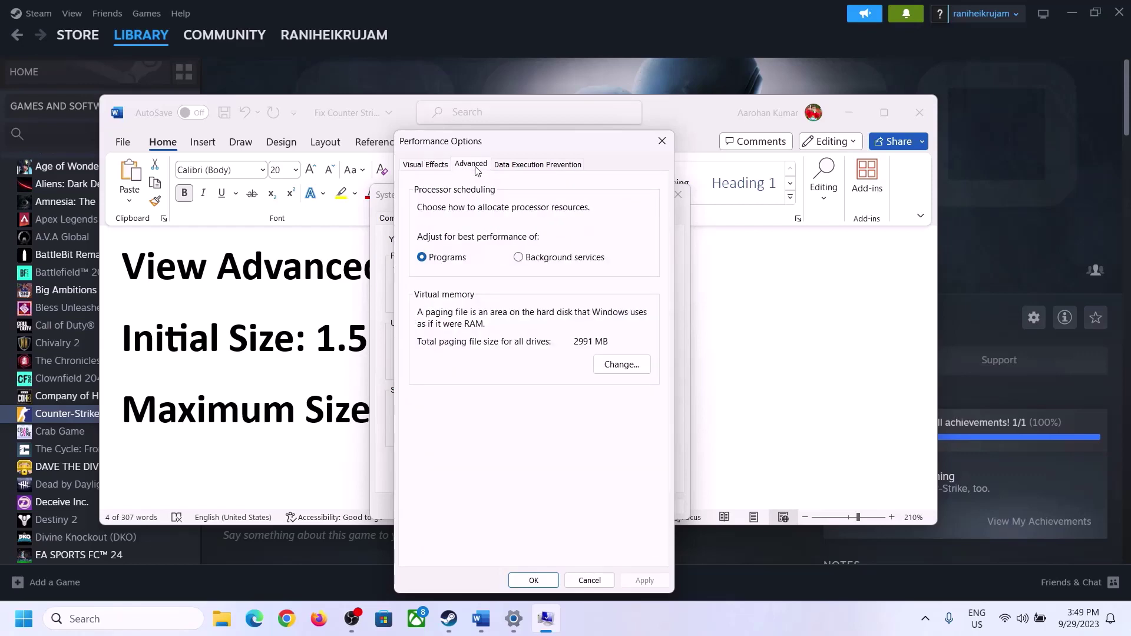
left_click(626, 363)
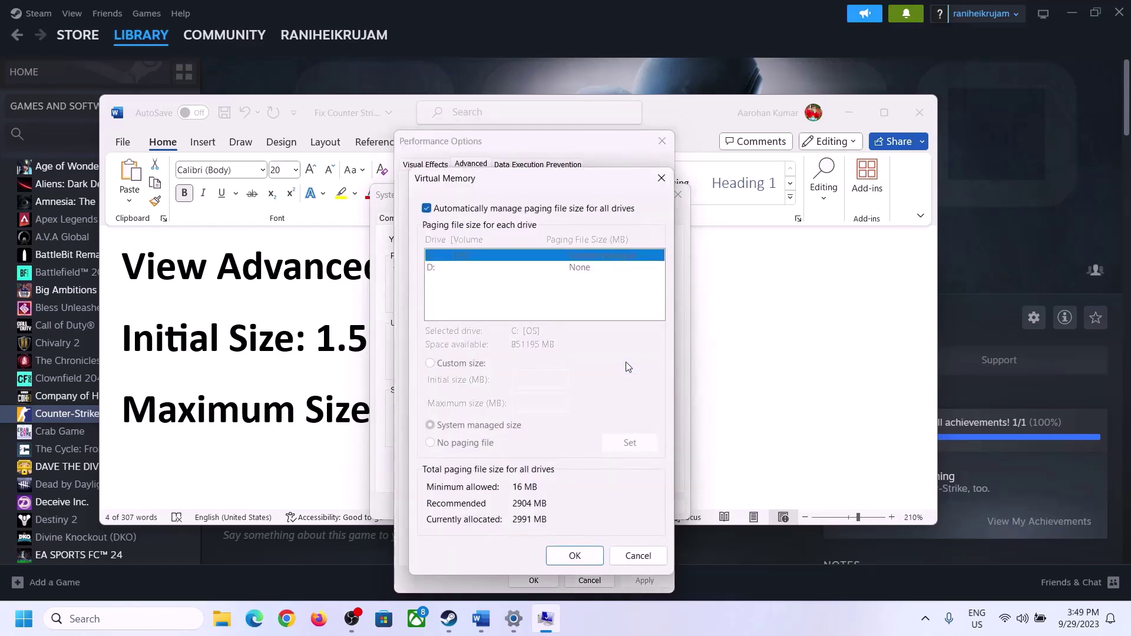
left_click(427, 209)
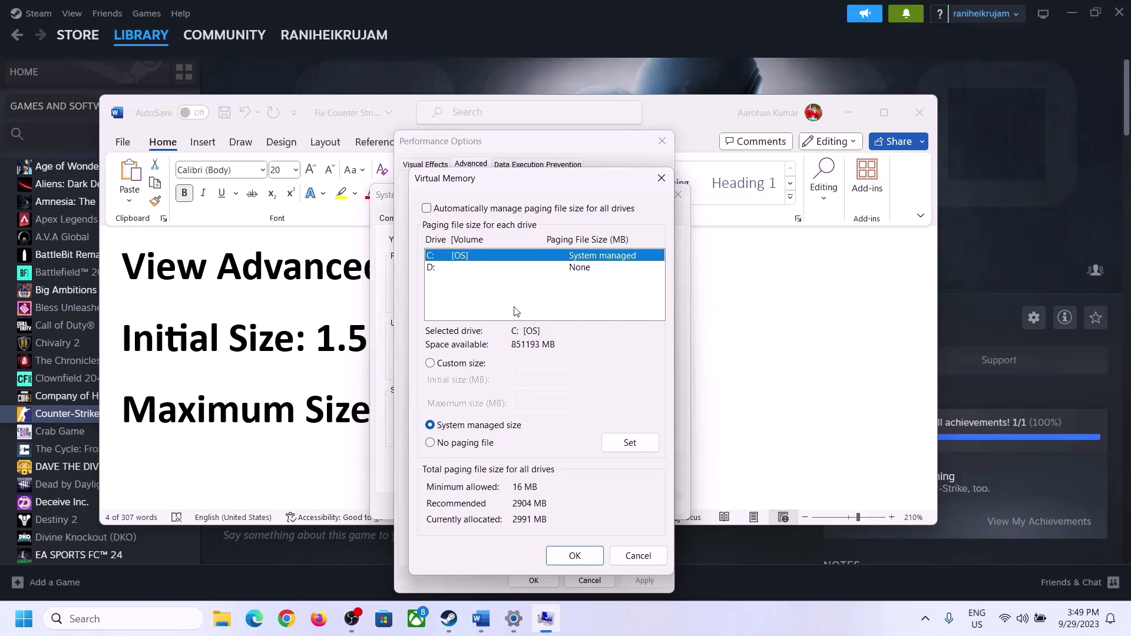
left_click(431, 363)
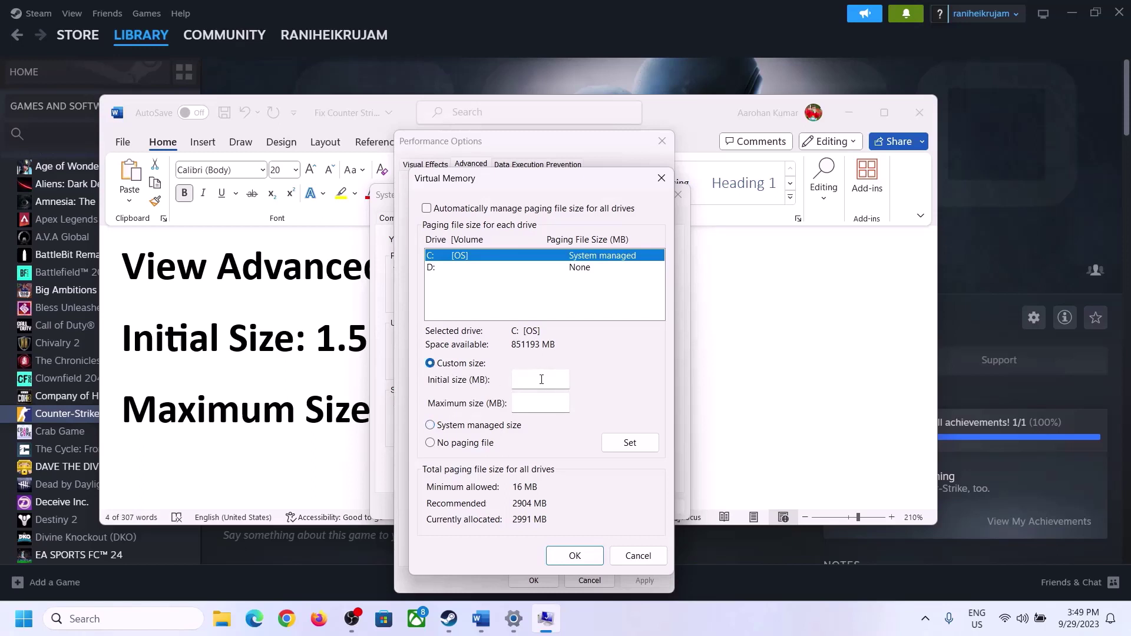
Highlight "1.5 x Total Ram" in the Word document and highlight the installed RAM amount on the System About page in Settings
left_click(322, 346)
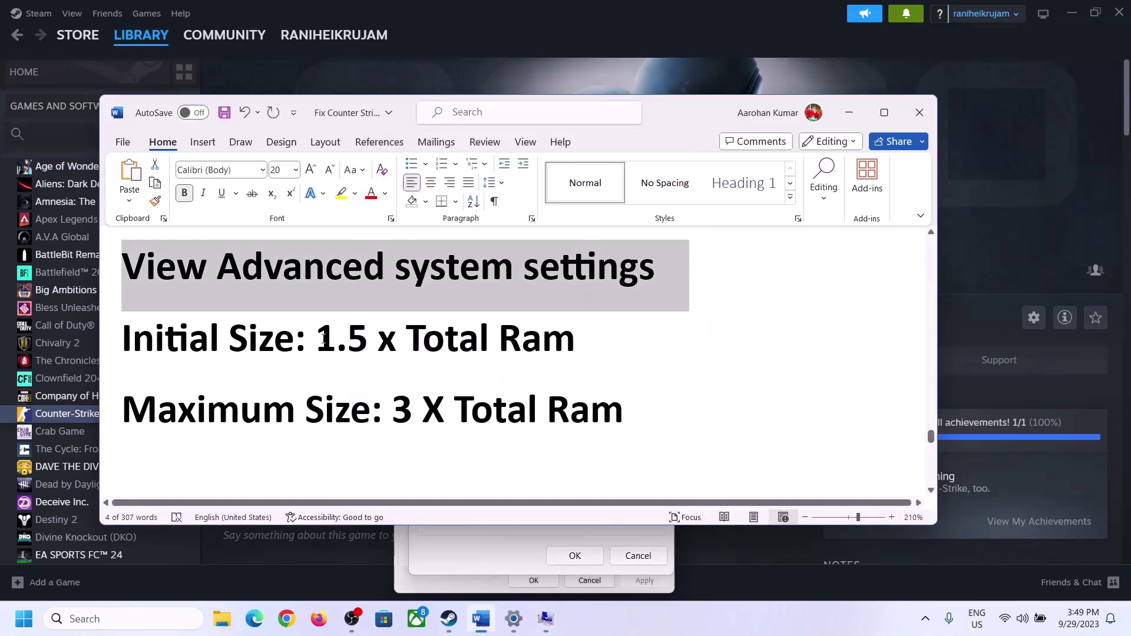
left_click_drag(323, 337, 583, 347)
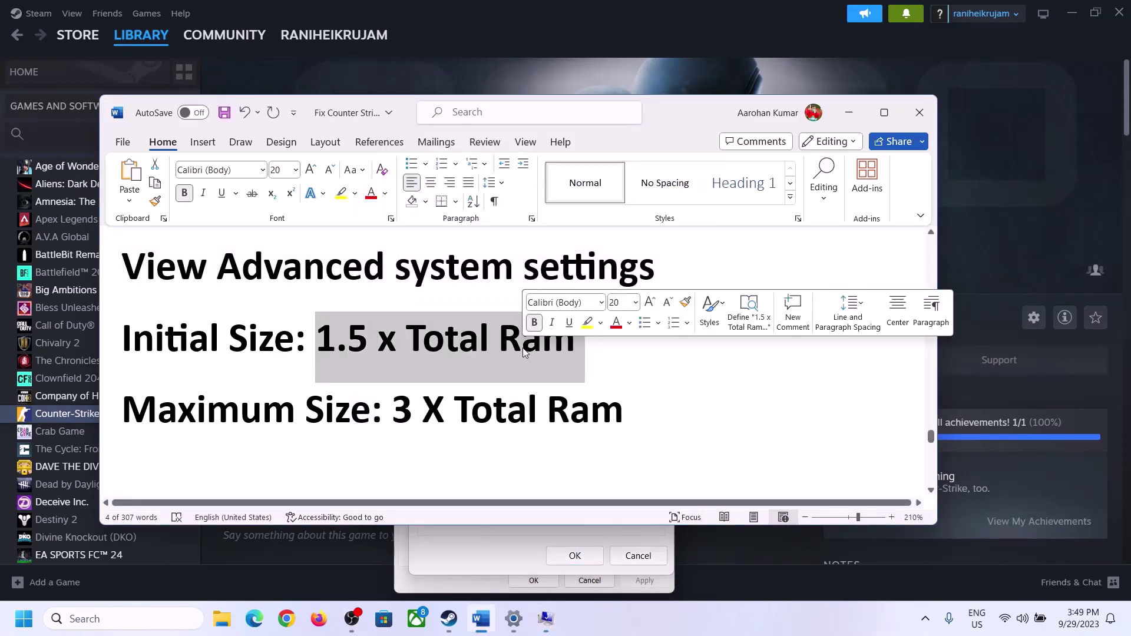
left_click(514, 619)
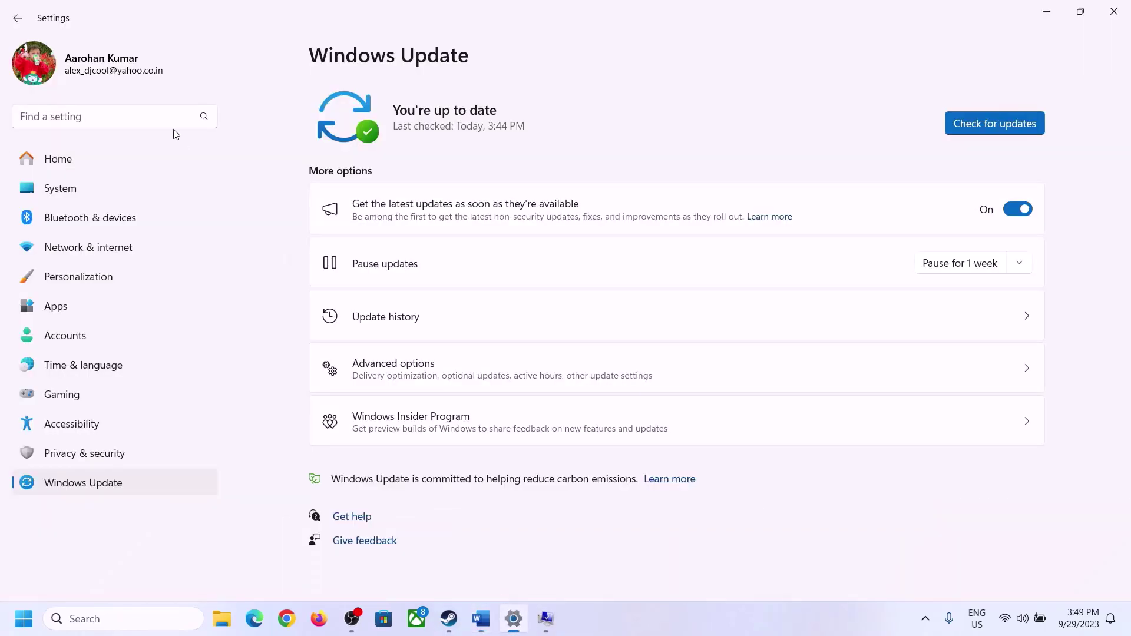
left_click(59, 188)
scroll(416, 456, "down", 8)
left_click(372, 557)
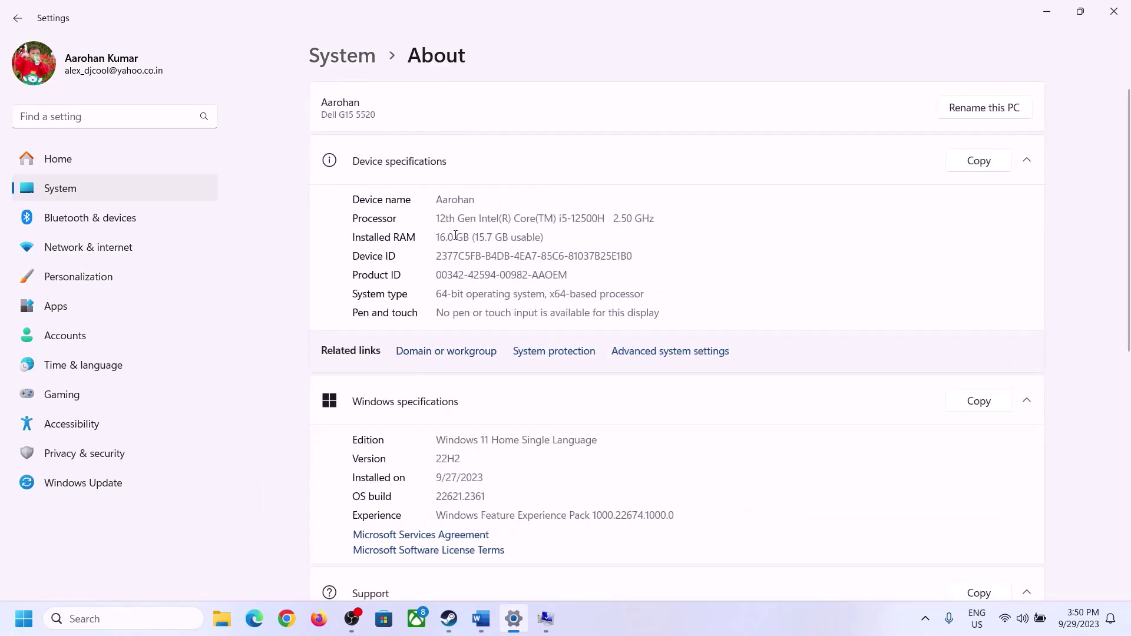
left_click_drag(447, 236, 430, 236)
left_click(455, 238)
left_click_drag(450, 236, 432, 231)
Launch Calculator with the Run command "calc" and place it beside the Word document showing the paging file size formulas
left_click(544, 618)
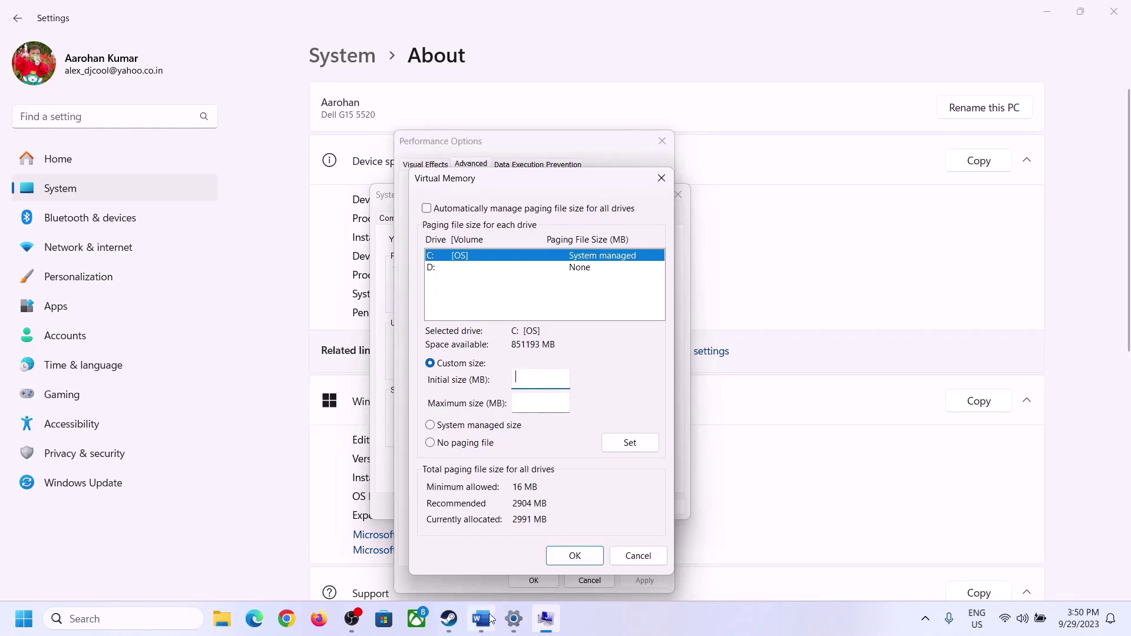
mouse_move(513, 618)
key("super+r")
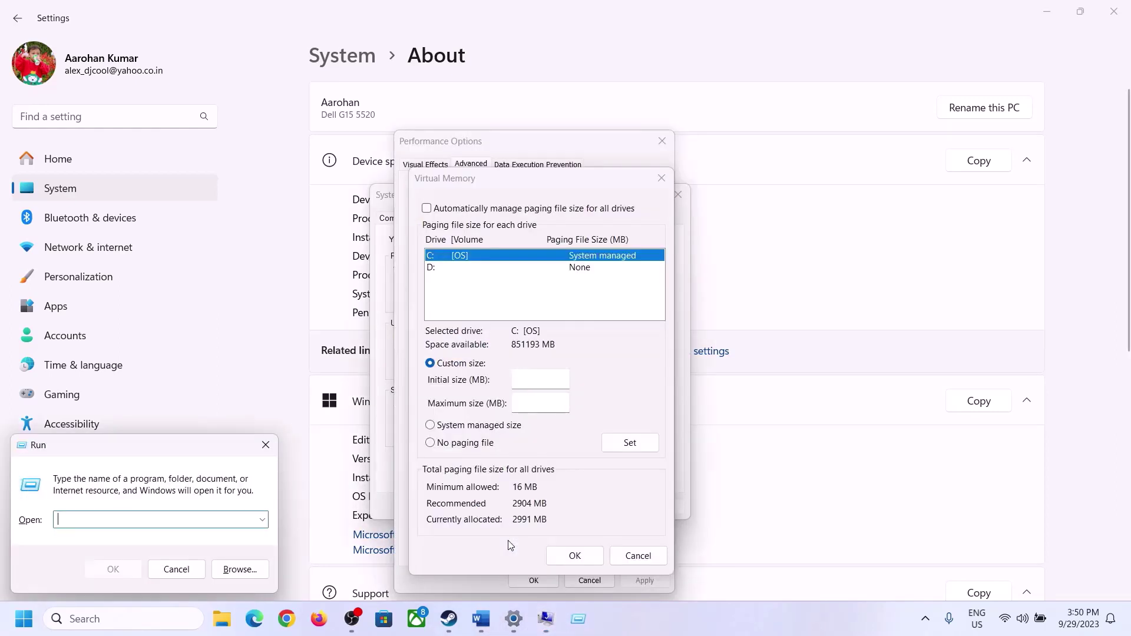
type("ca")
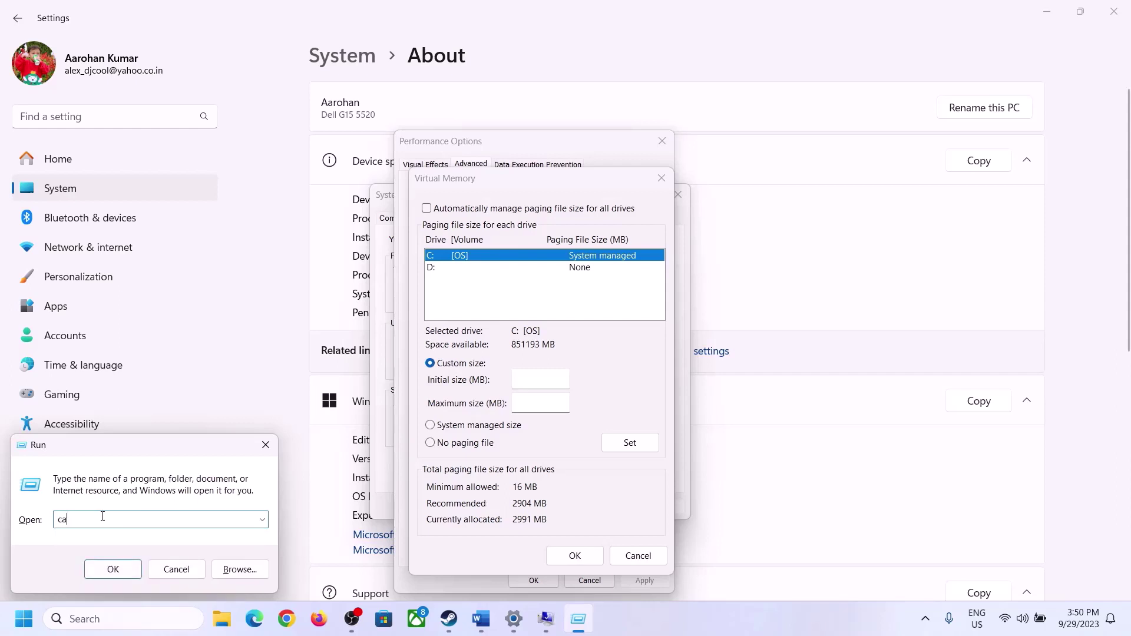
type("lc")
key("Return")
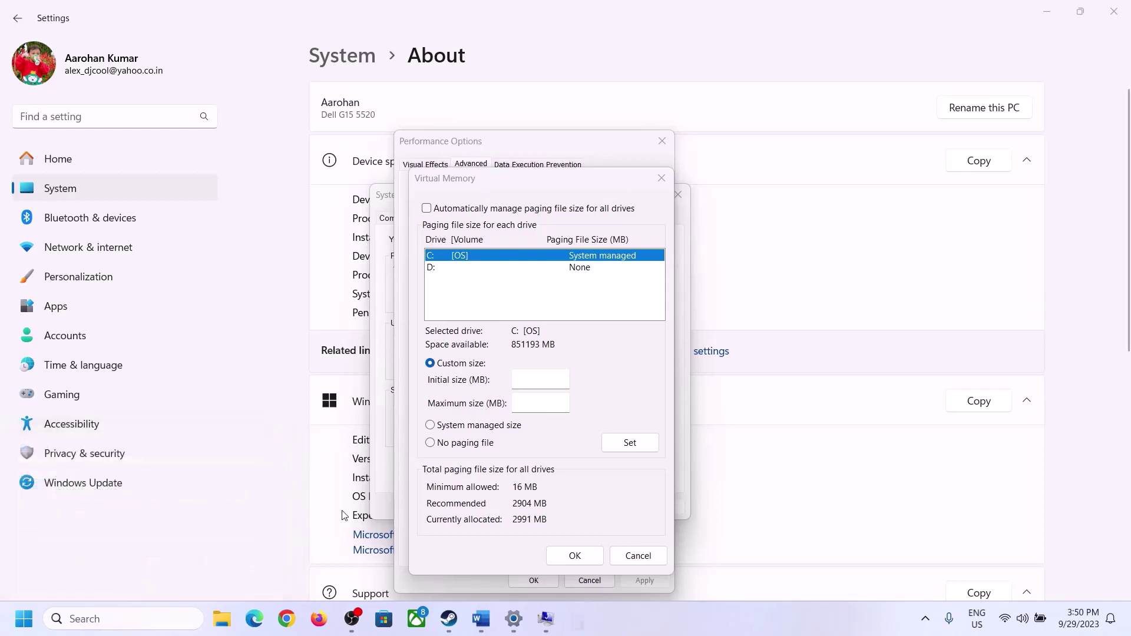
left_click_drag(138, 25, 823, 197)
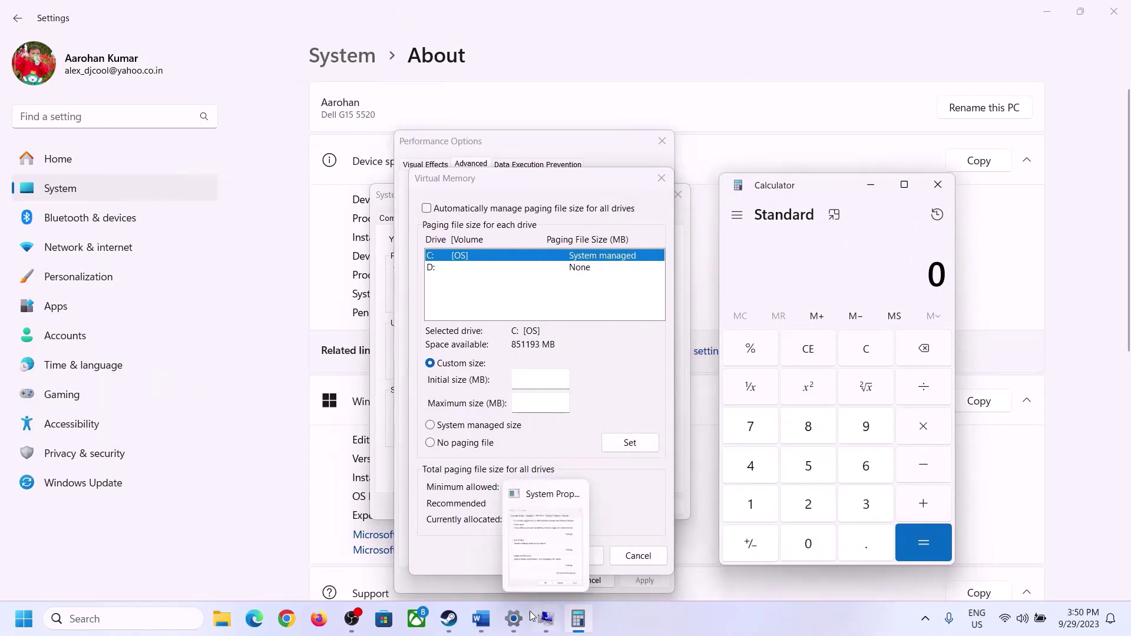
left_click(479, 629)
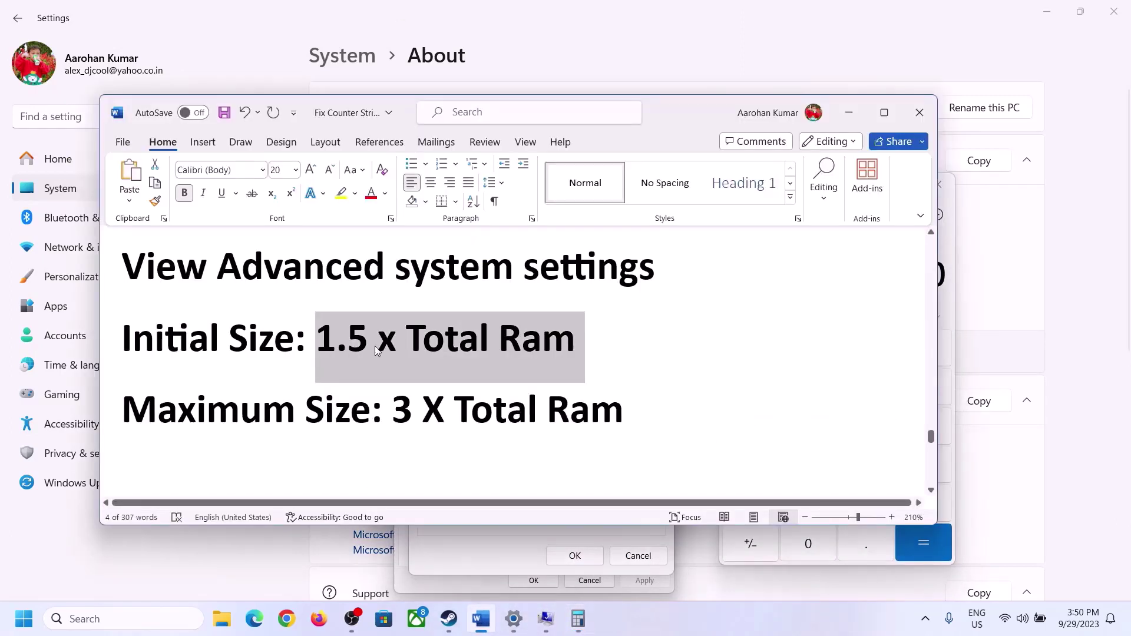
left_click(577, 618)
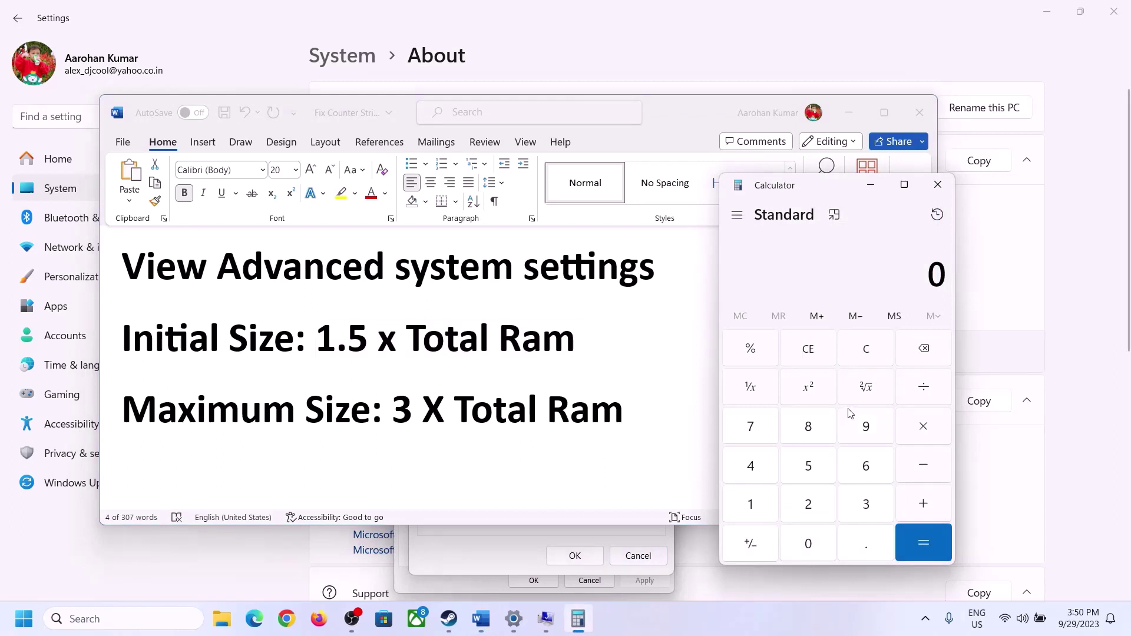
left_click(755, 506)
left_click(861, 472)
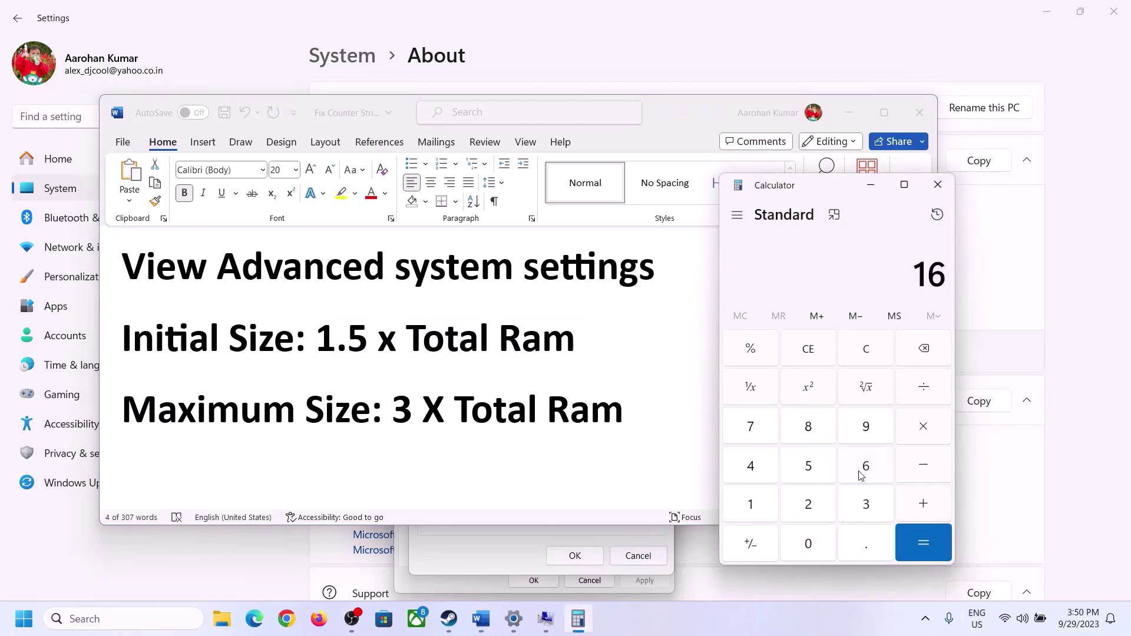
left_click(868, 360)
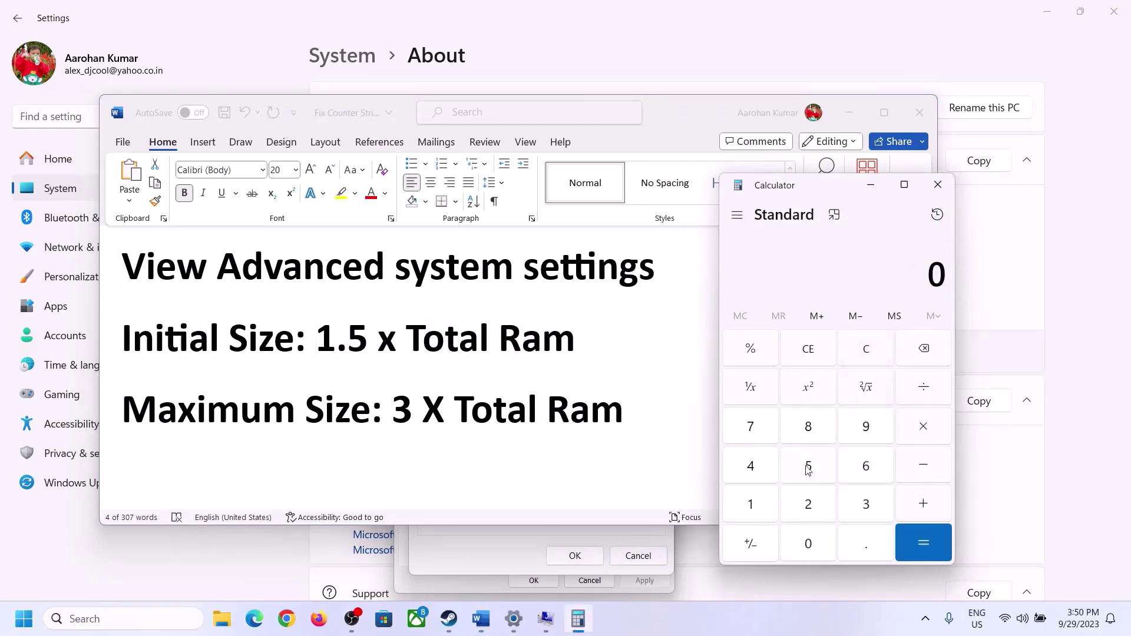
Calculate 16 × 1024 in Calculator to convert the installed RAM from GB to MB
left_click(759, 506)
left_click(862, 464)
left_click(922, 430)
left_click(750, 507)
left_click(809, 549)
left_click(808, 506)
left_click(751, 466)
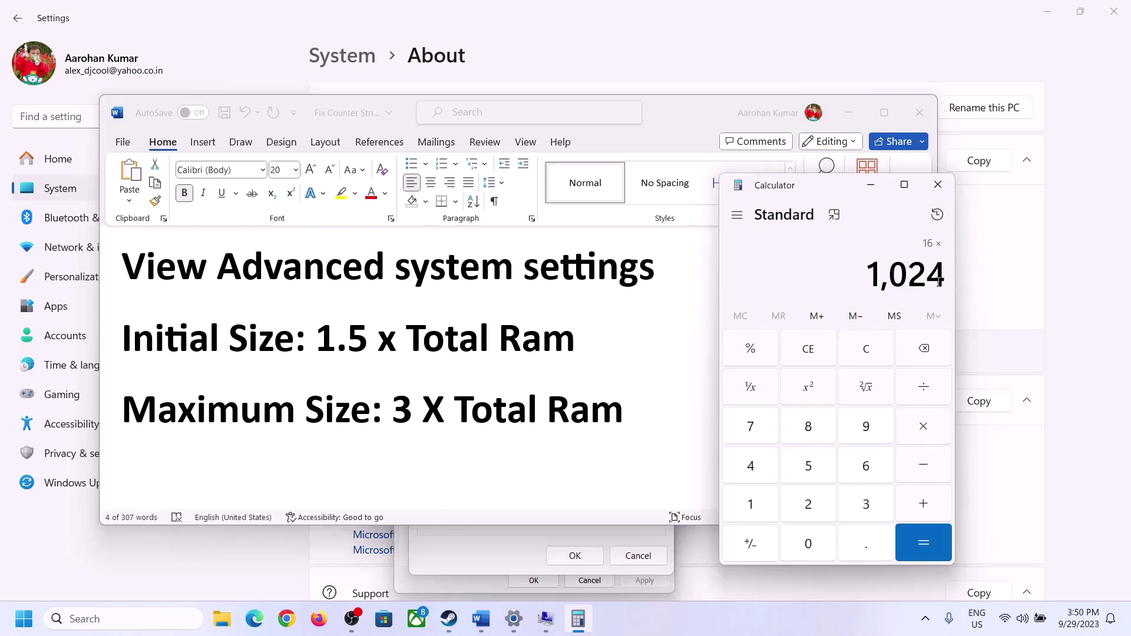
left_click(922, 543)
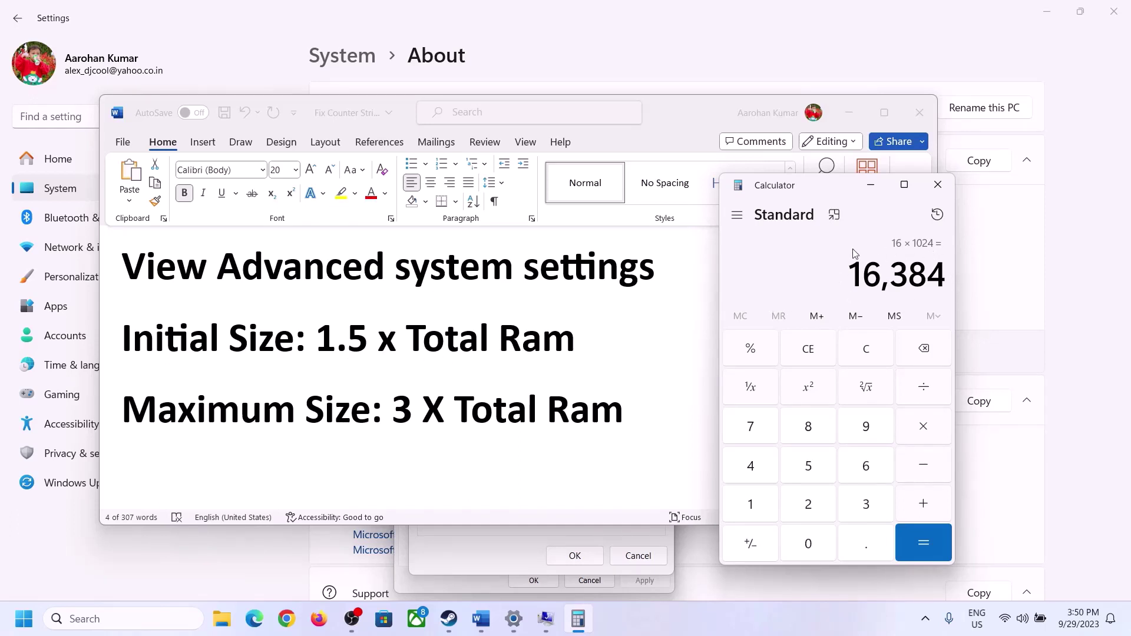
Multiply the RAM size in MB by 1.5 to get the initial paging file size
left_click(923, 428)
left_click(750, 504)
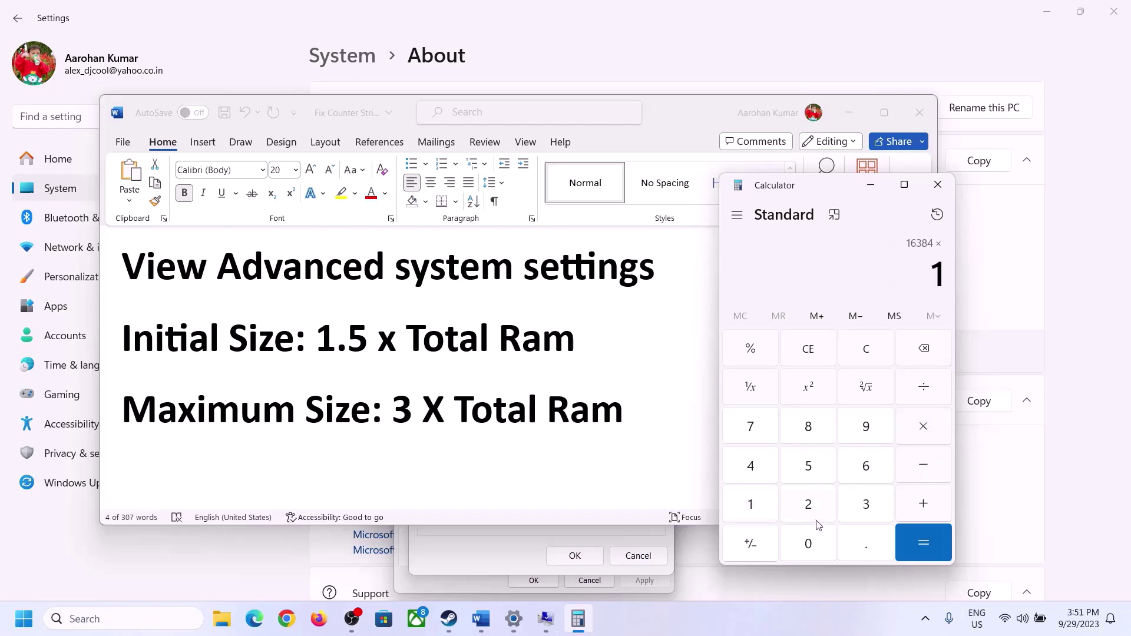
left_click(861, 555)
left_click(813, 470)
left_click(922, 537)
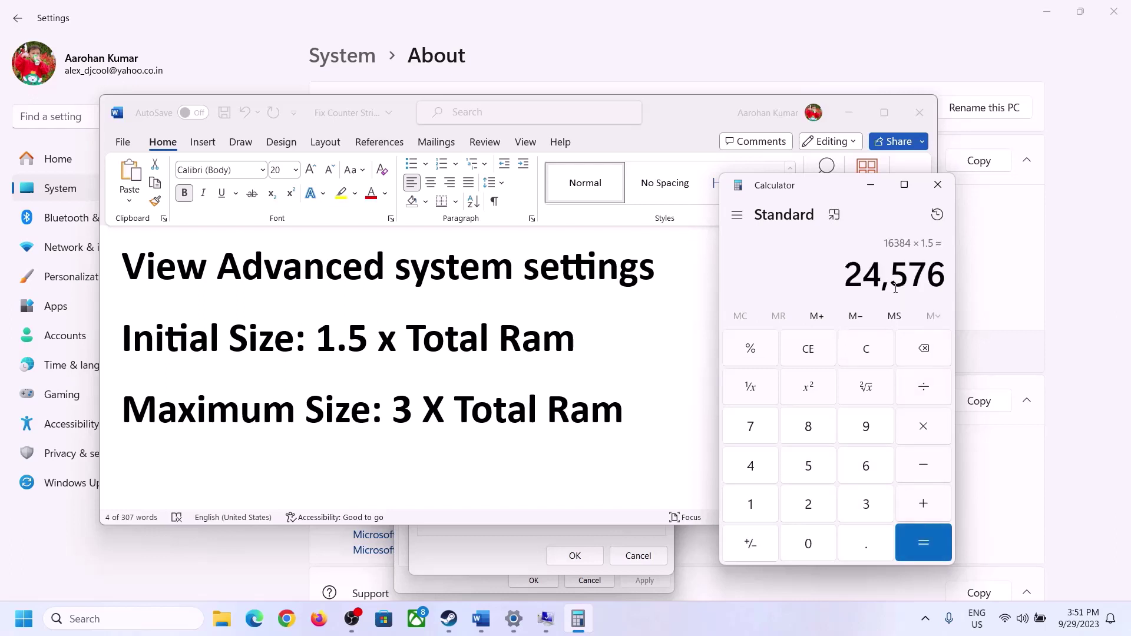
Set the initial size for drive C: to 24576 MB in the Virtual Memory dialog
left_click(547, 533)
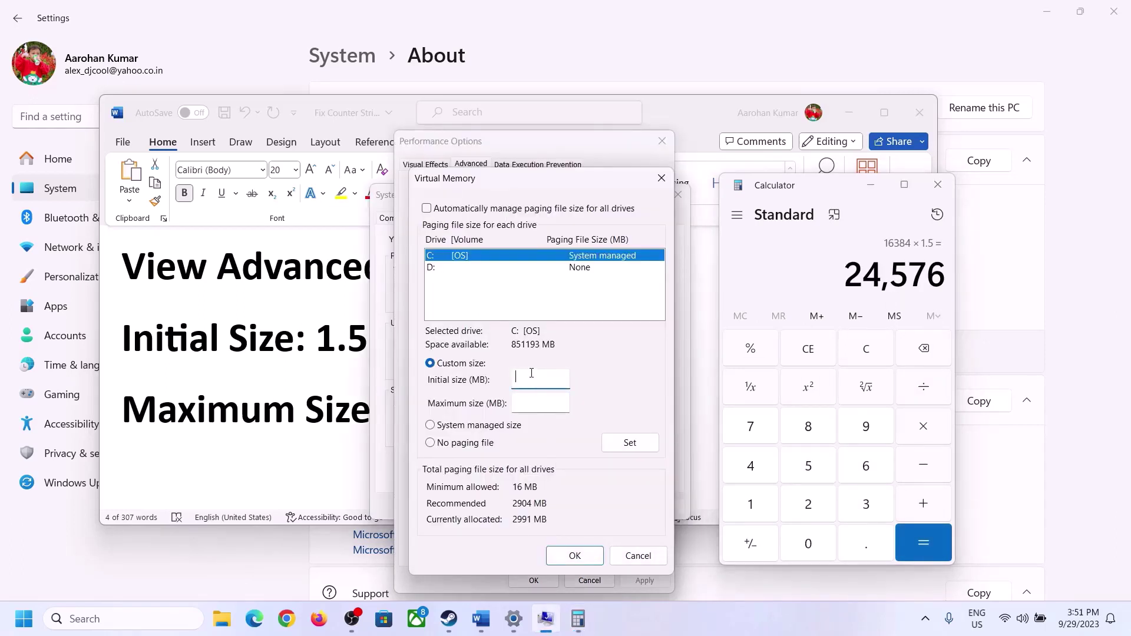
type("24576")
left_click(565, 404)
Review the maximum size formula in Word, clear Calculator and recheck the installed RAM in Settings
key("alt+Tab")
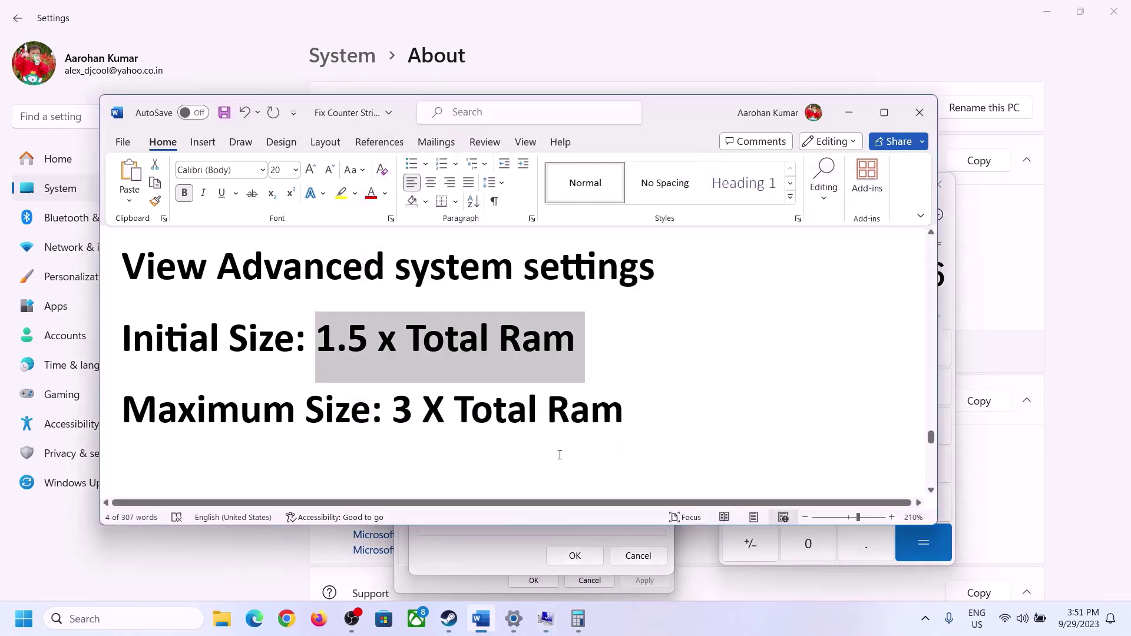
left_click(951, 311)
left_click(866, 348)
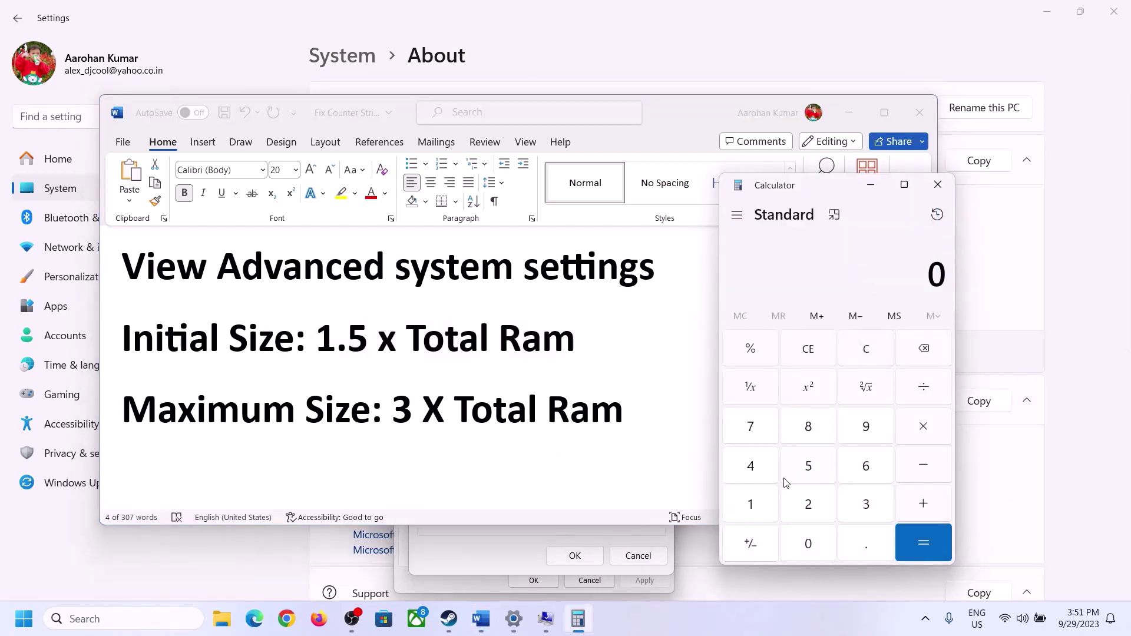
left_click(514, 618)
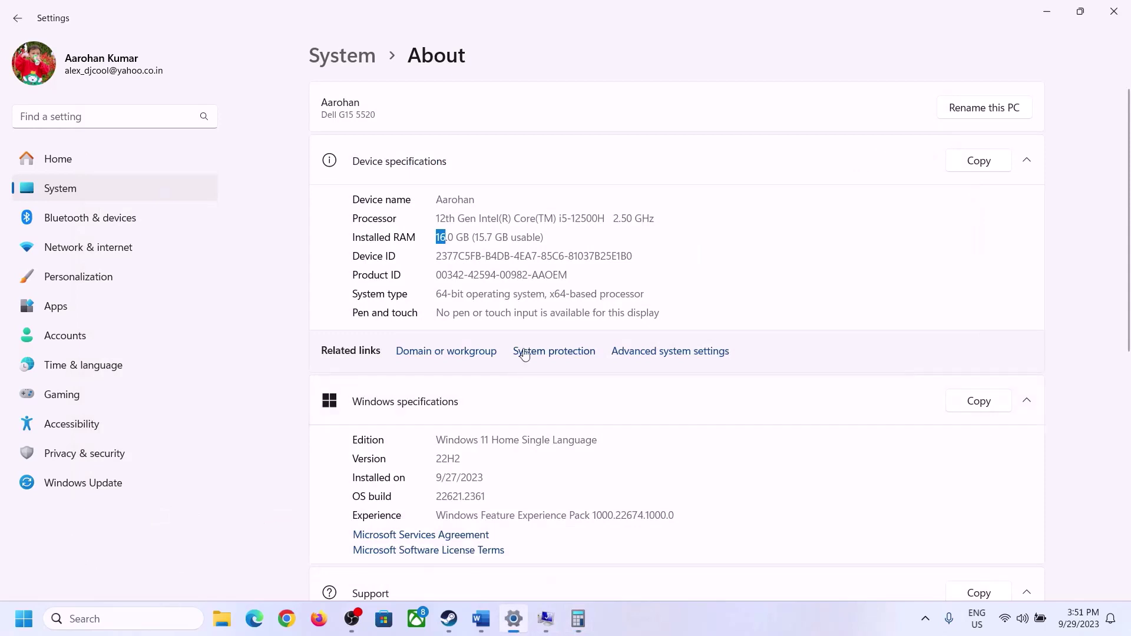
left_click(579, 618)
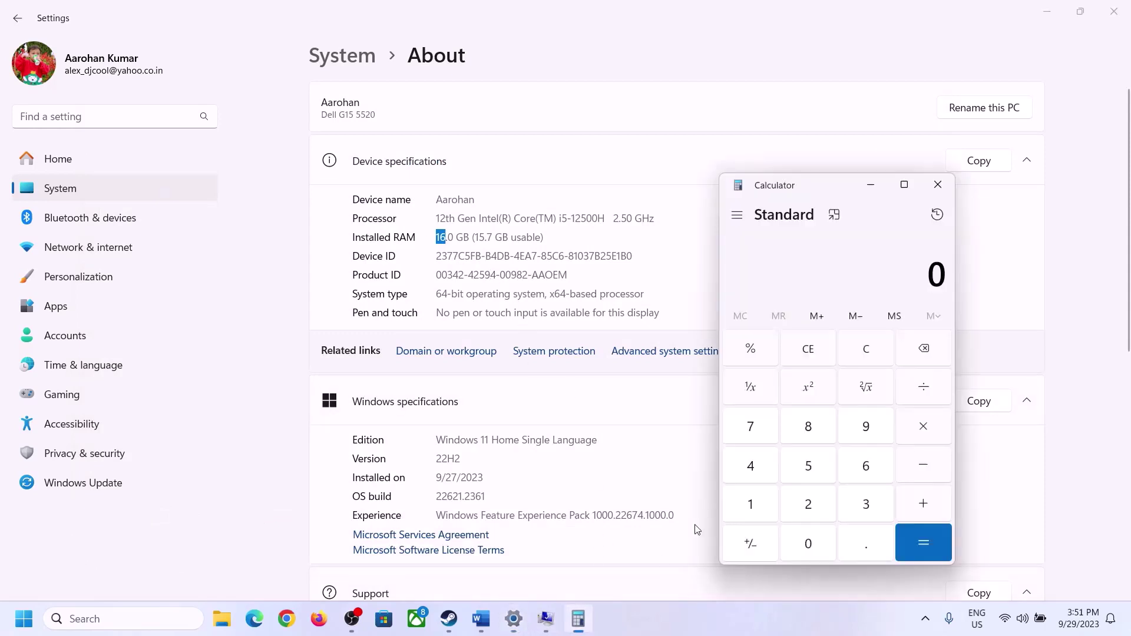
Calculate 16 × 1024 again in Calculator as the basis for the maximum paging file size
left_click(759, 502)
left_click(862, 467)
left_click(917, 427)
left_click(757, 499)
left_click(799, 538)
left_click(809, 502)
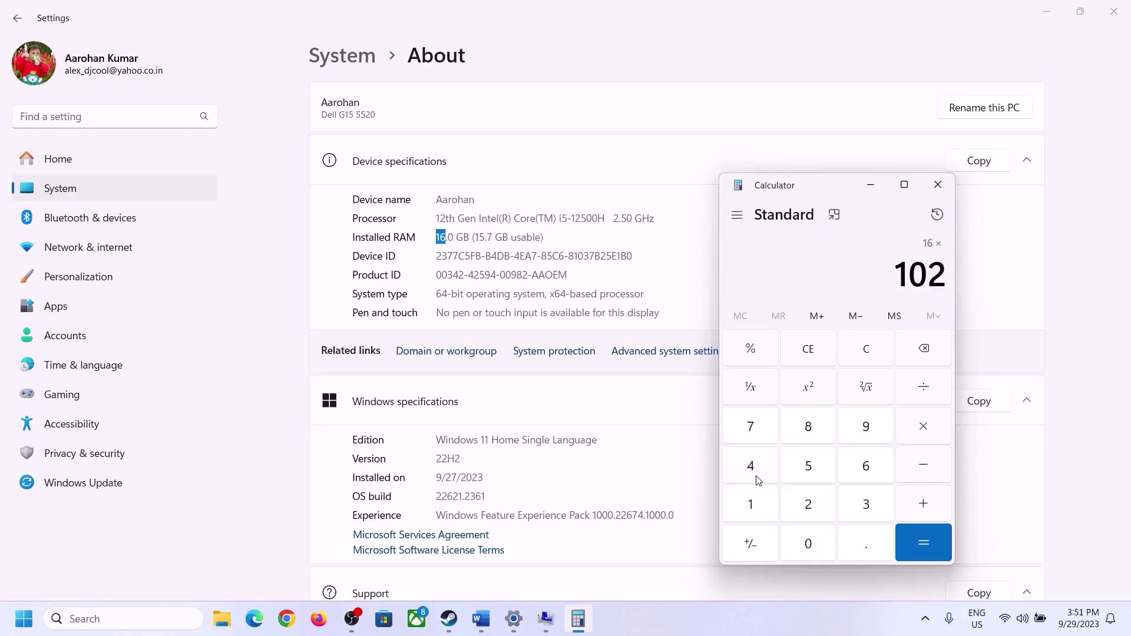
left_click(756, 476)
left_click(947, 540)
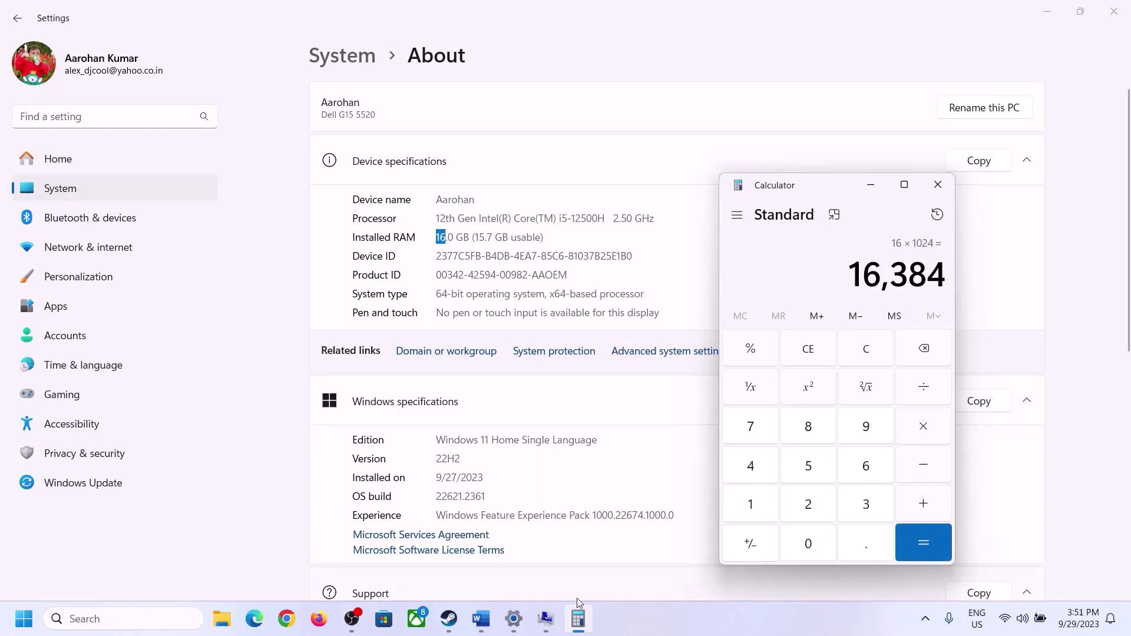
Check the maximum size formula in Word and multiply the RAM size in MB by 3 in Calculator
left_click(481, 619)
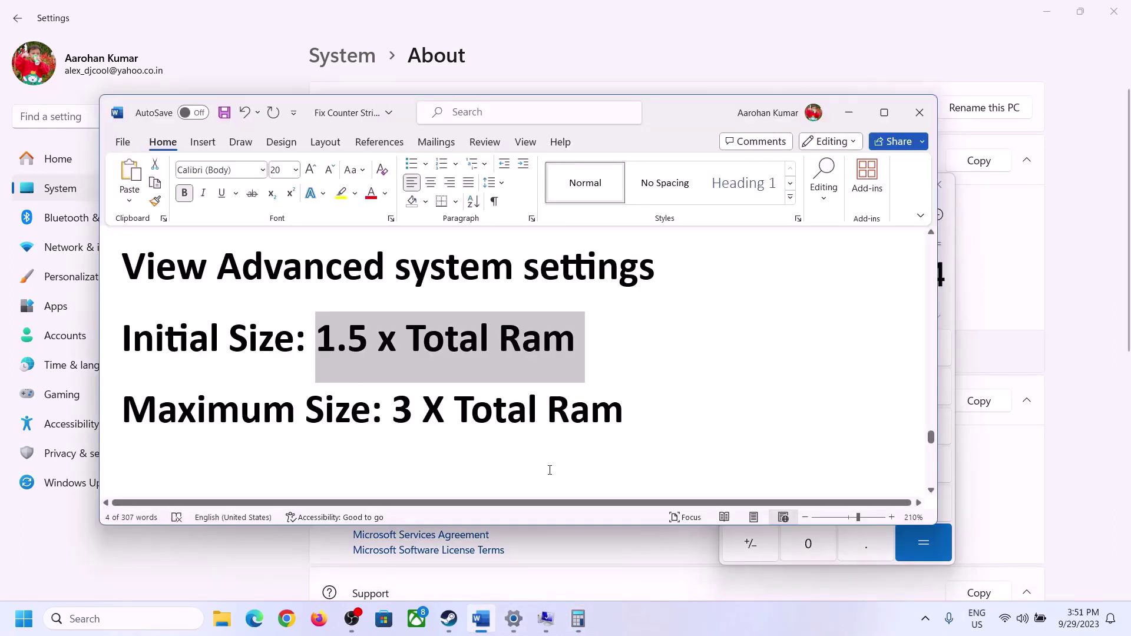
left_click(952, 316)
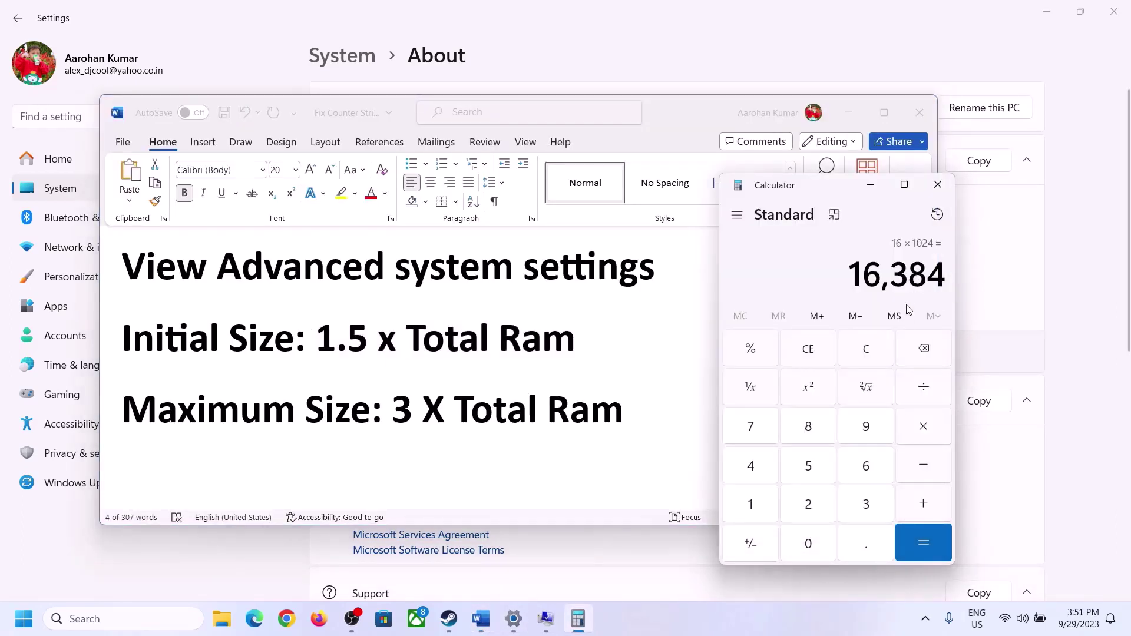
left_click(923, 426)
left_click(855, 505)
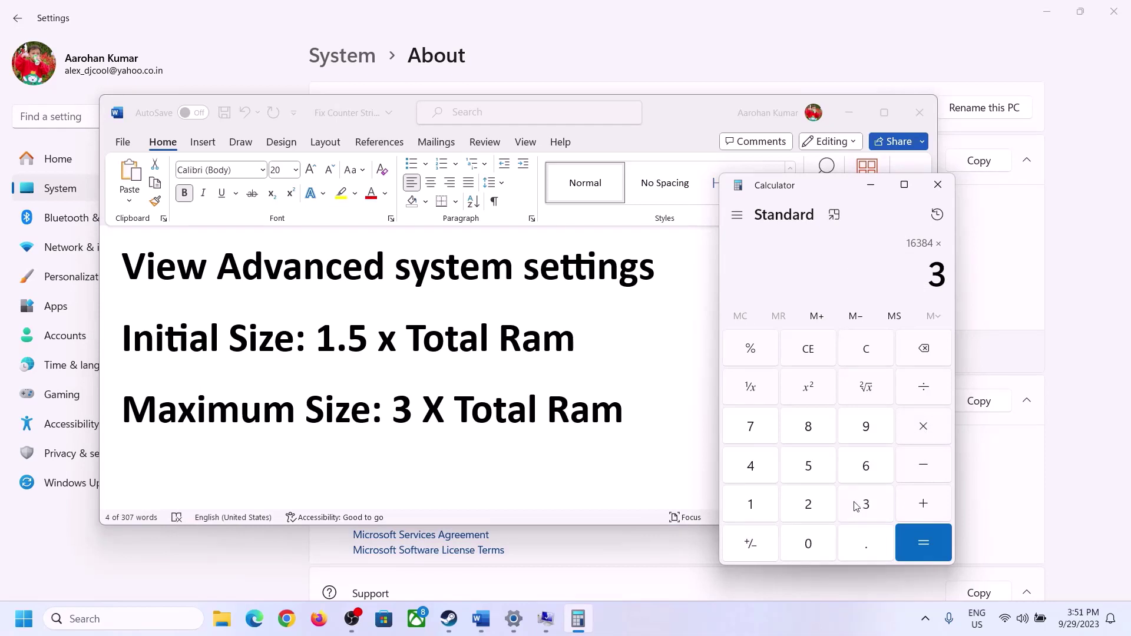
left_click(932, 539)
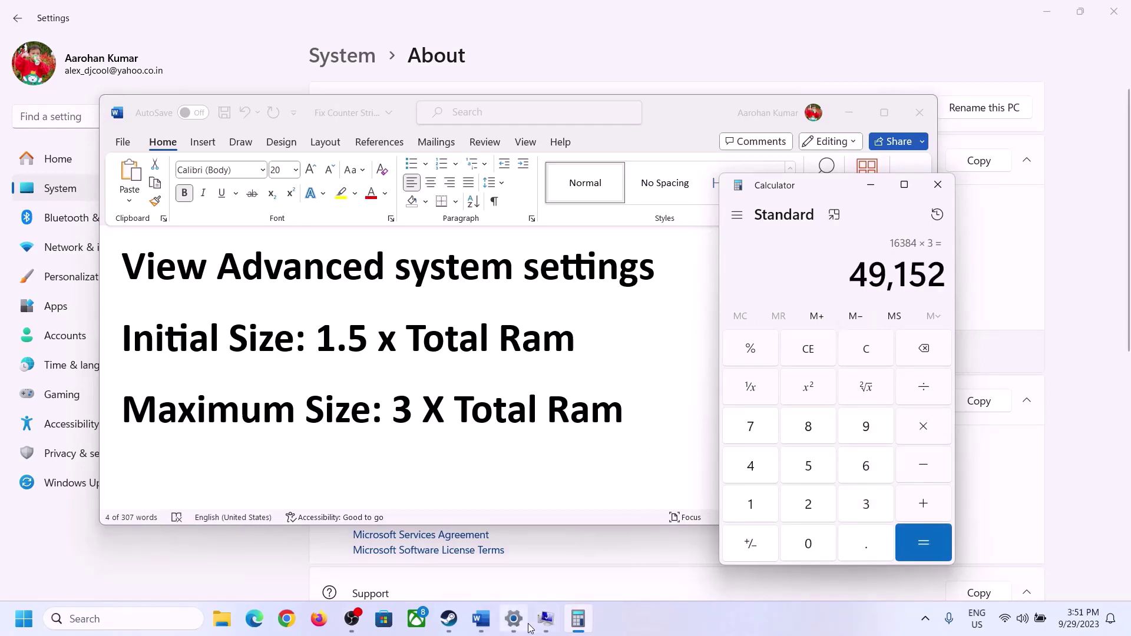
Set the maximum size for drive C: to 49152 MB and apply the custom paging file size
left_click(545, 618)
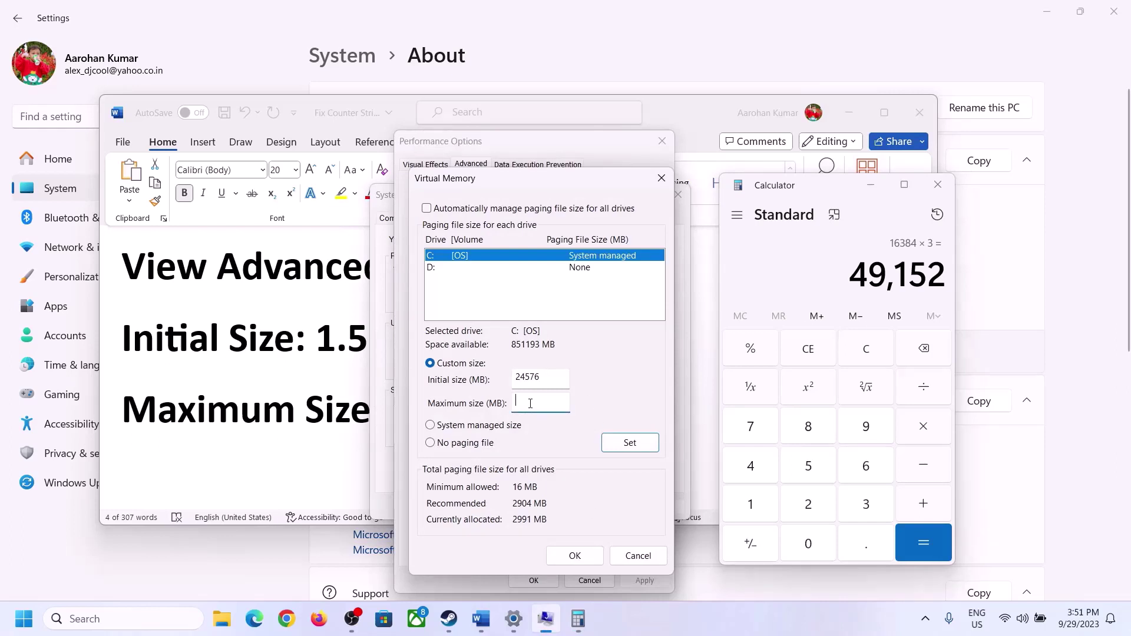
type("49152")
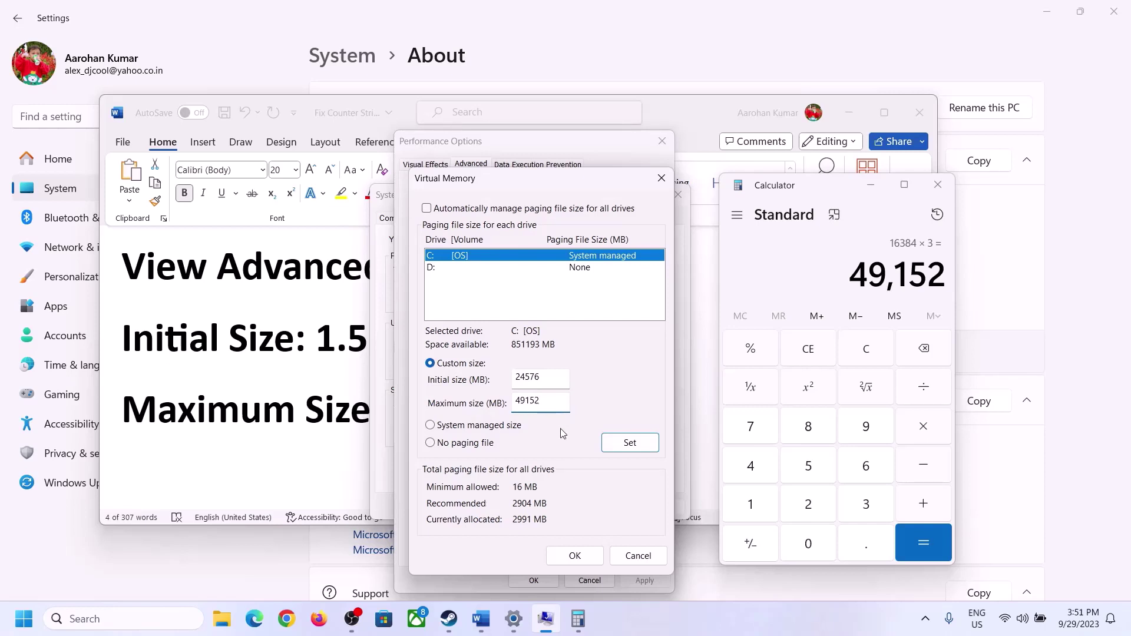
left_click(629, 445)
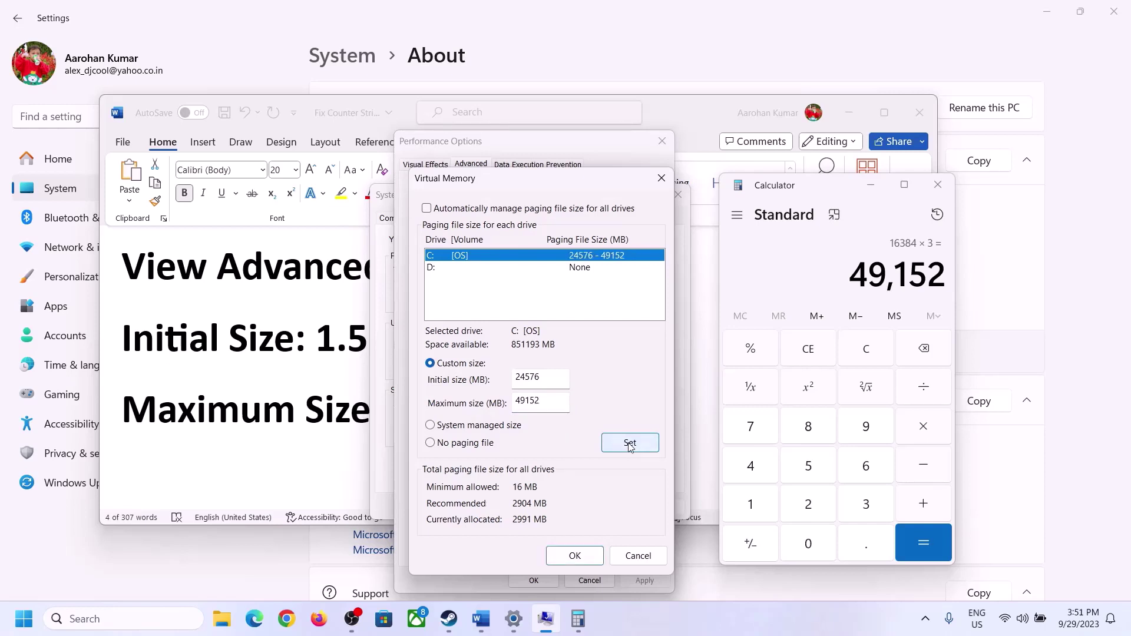
left_click(580, 553)
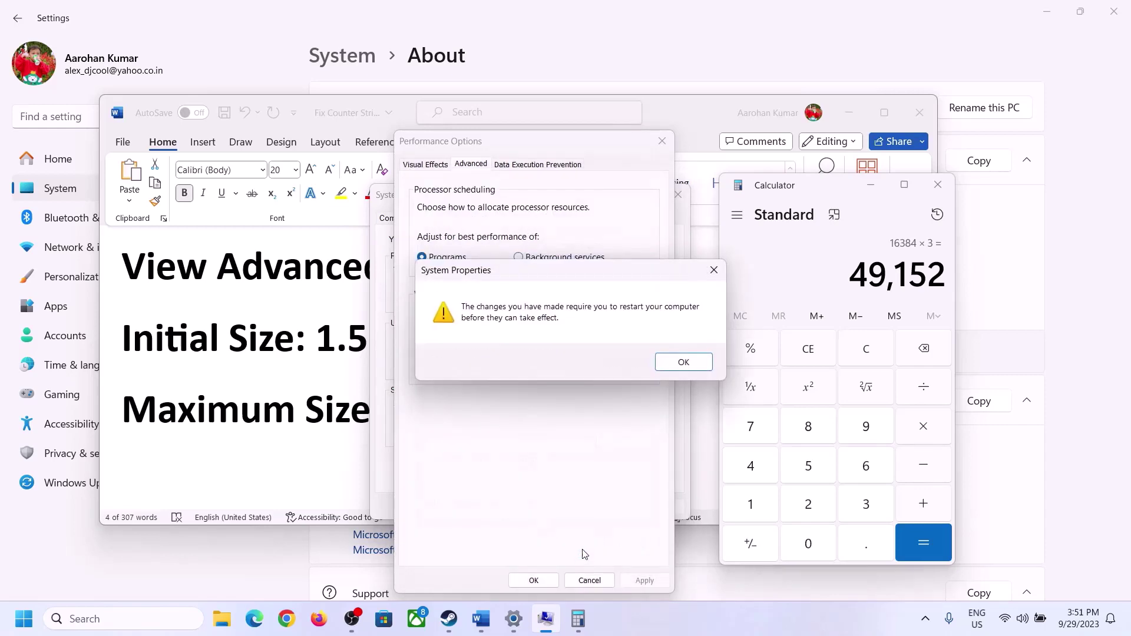
Confirm the Performance Options and System Properties changes and dismiss the restart prompt without restarting
left_click(700, 362)
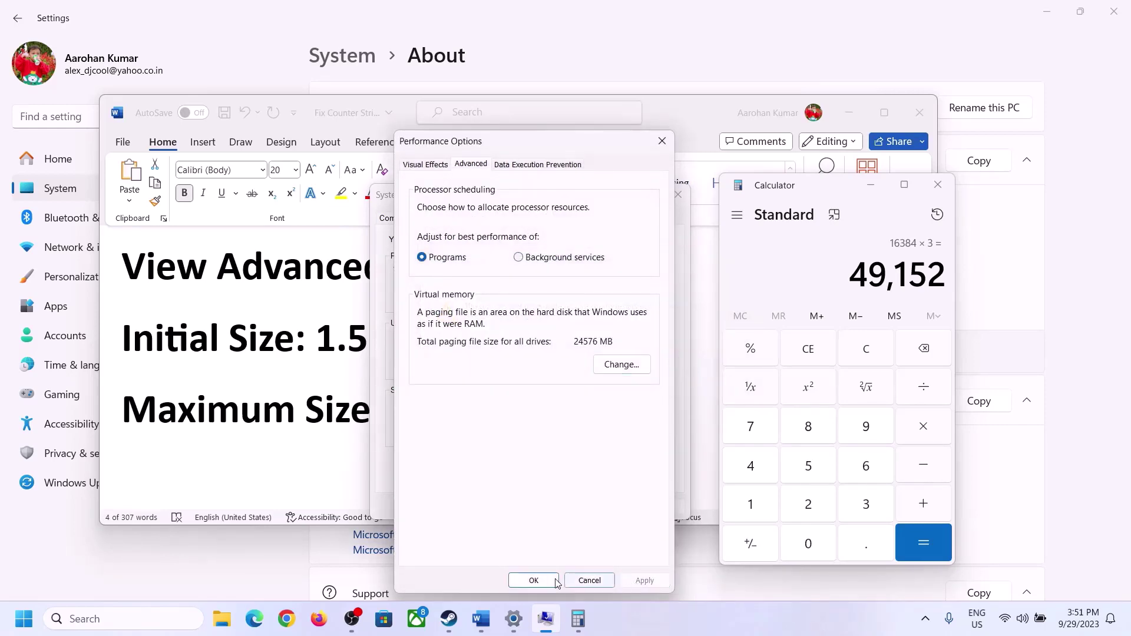
left_click(535, 581)
left_click(539, 507)
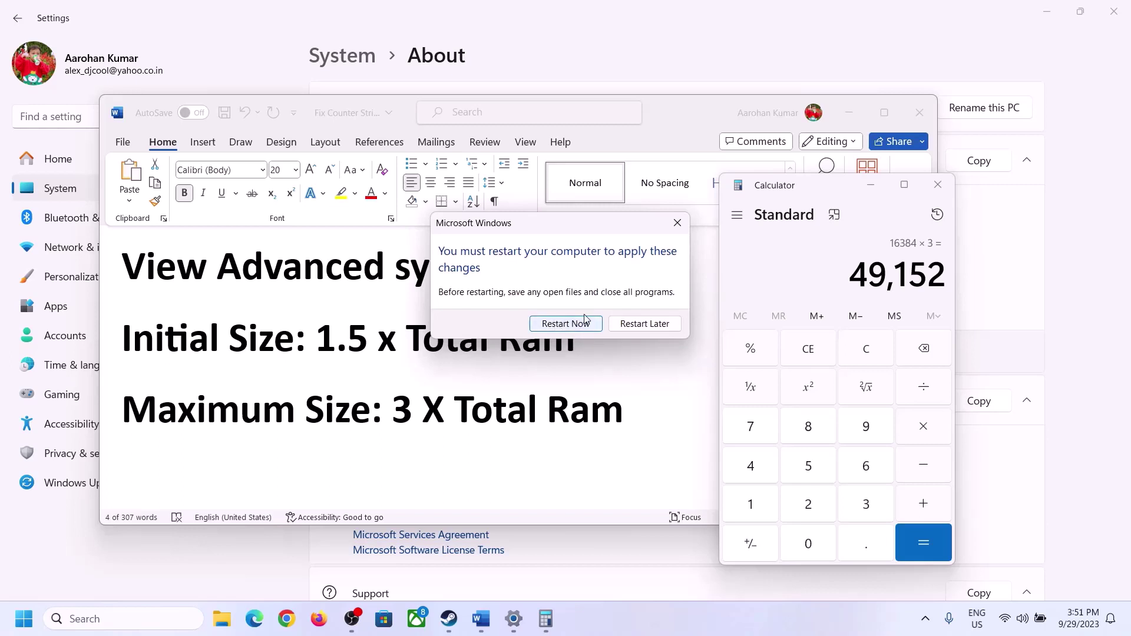
left_click(677, 223)
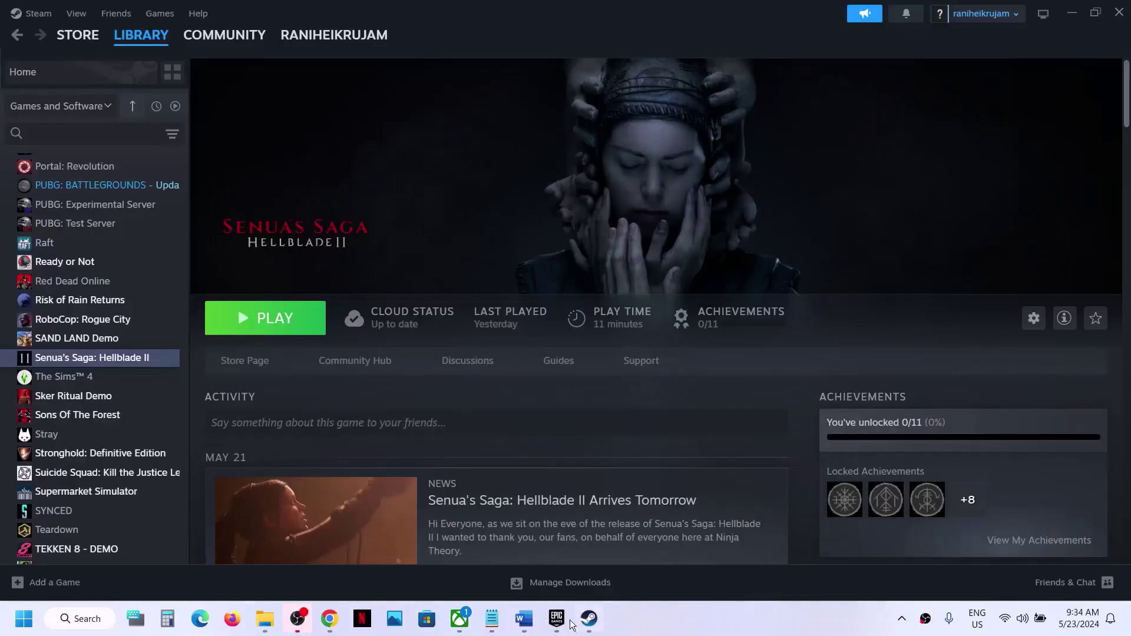
Read Step 8 in the Word document about removing undervolts, unplugging external devices, closing lighting software and disabling Steam Overlay
left_click(523, 619)
scroll(450, 390, "down", 5)
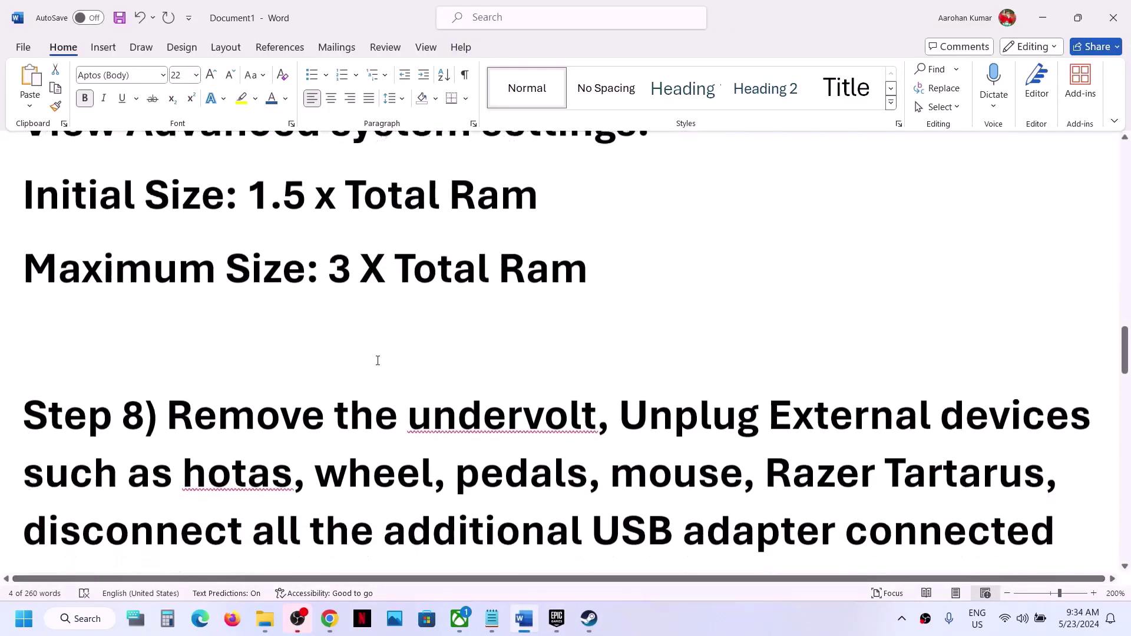
left_click_drag(286, 328, 508, 326)
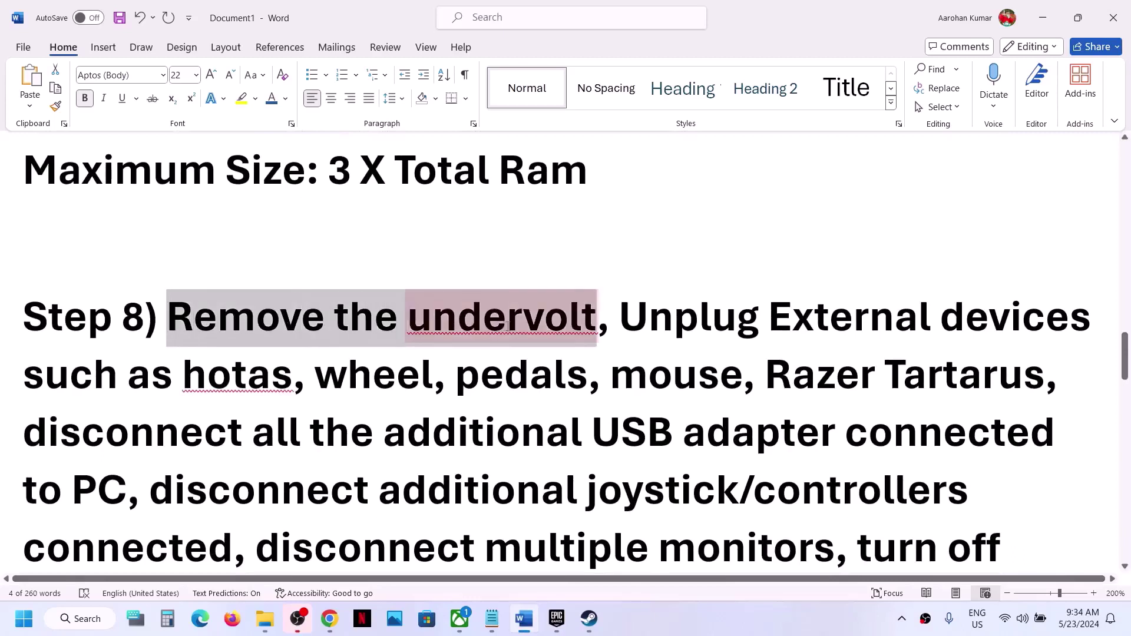
left_click_drag(621, 327, 127, 494)
scroll(249, 310, "down", 3)
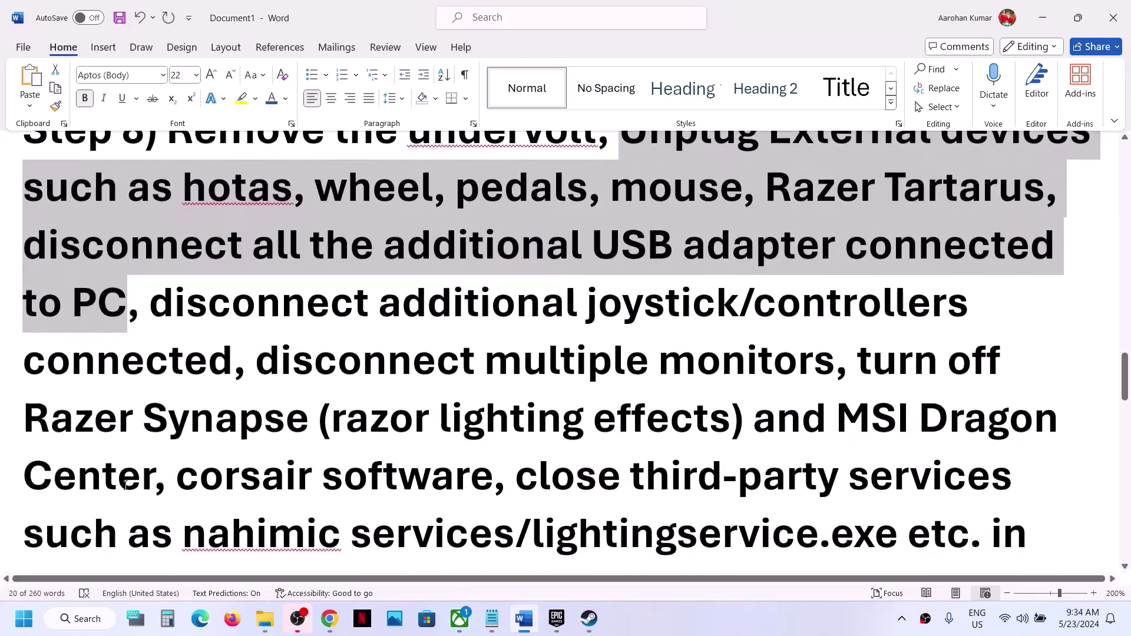
left_click_drag(154, 306, 229, 370)
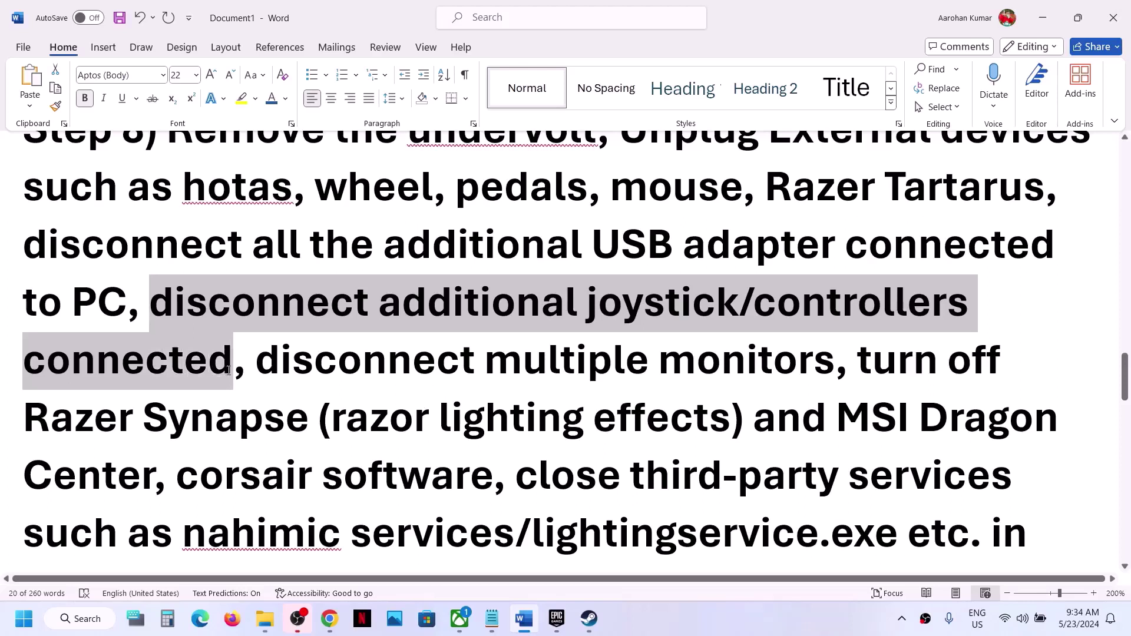
left_click_drag(229, 370, 969, 530)
left_click(256, 370)
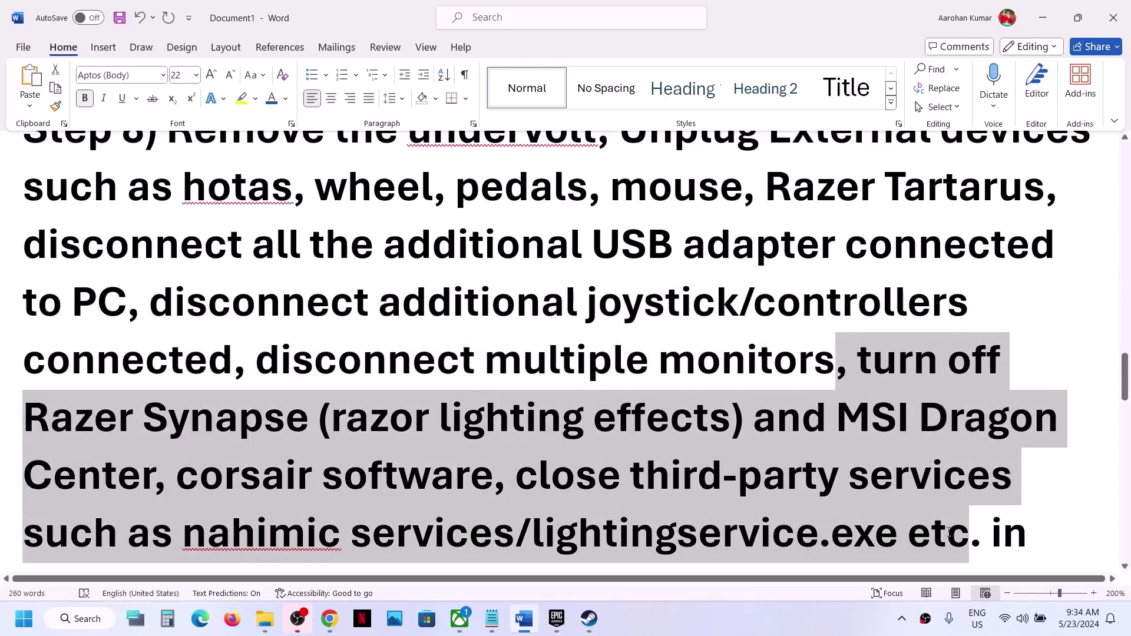
scroll(657, 432, "down", 2)
scroll(656, 432, "down", 2)
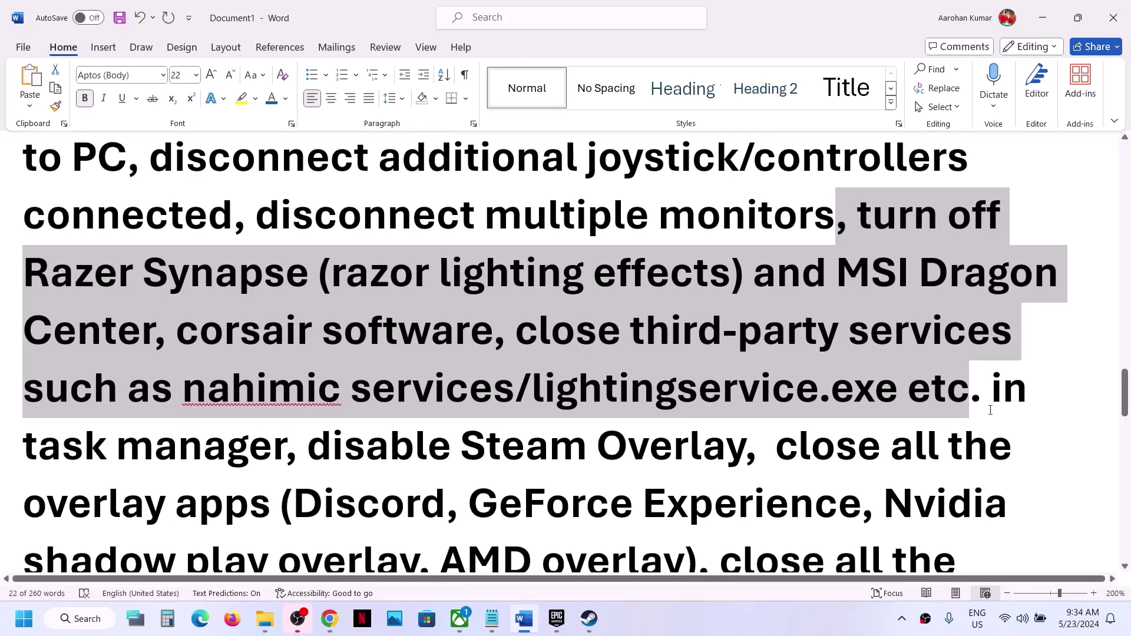
scroll(989, 407, "down", 3)
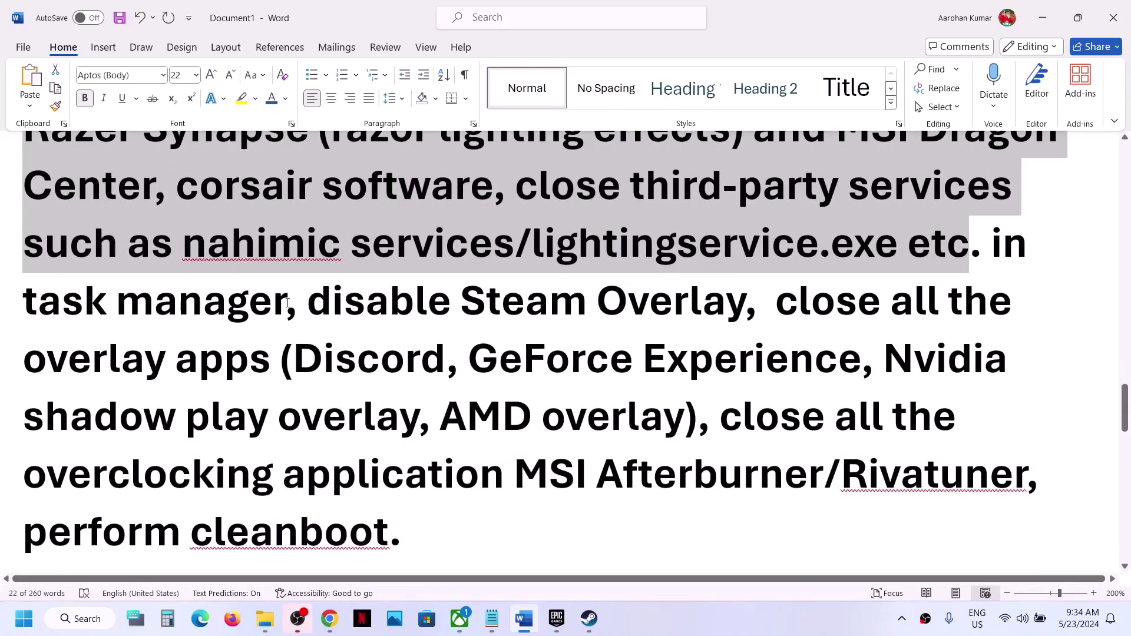
left_click_drag(307, 307, 728, 312)
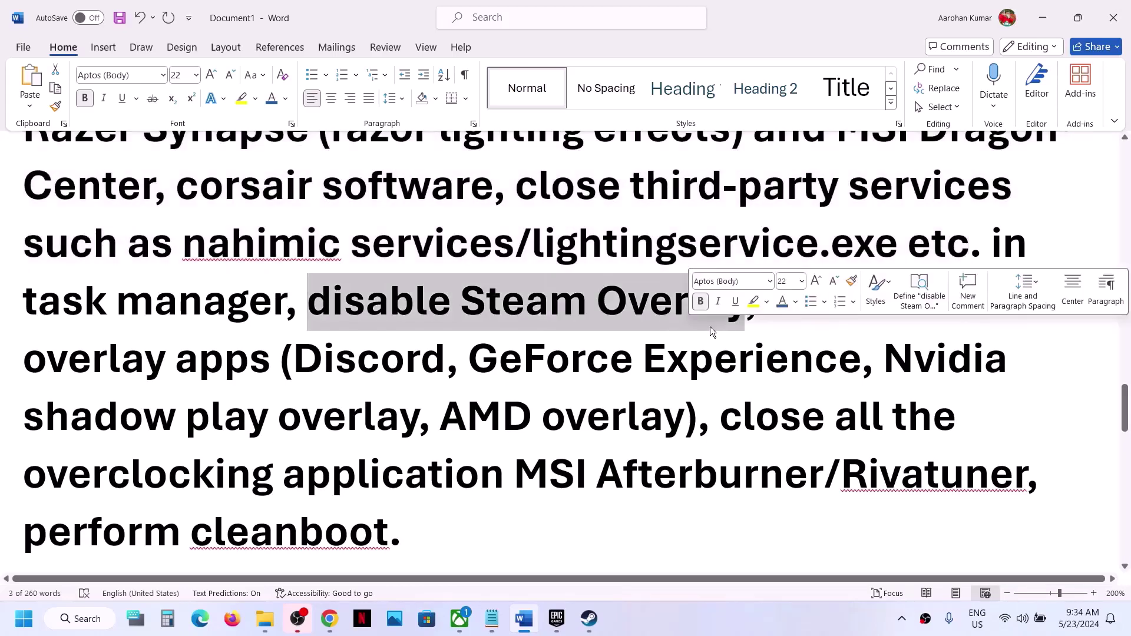
Disable the Steam Overlay while in-game in the Steam properties of Senua's Saga: Hellblade II and close them
left_click(591, 620)
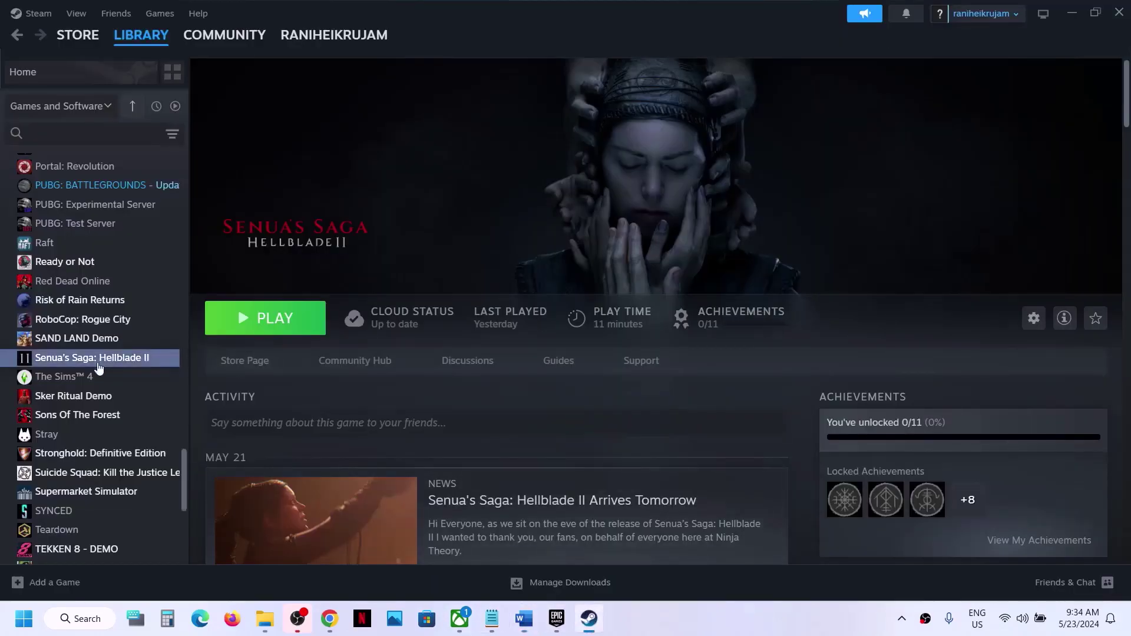
right_click(100, 359)
left_click(142, 476)
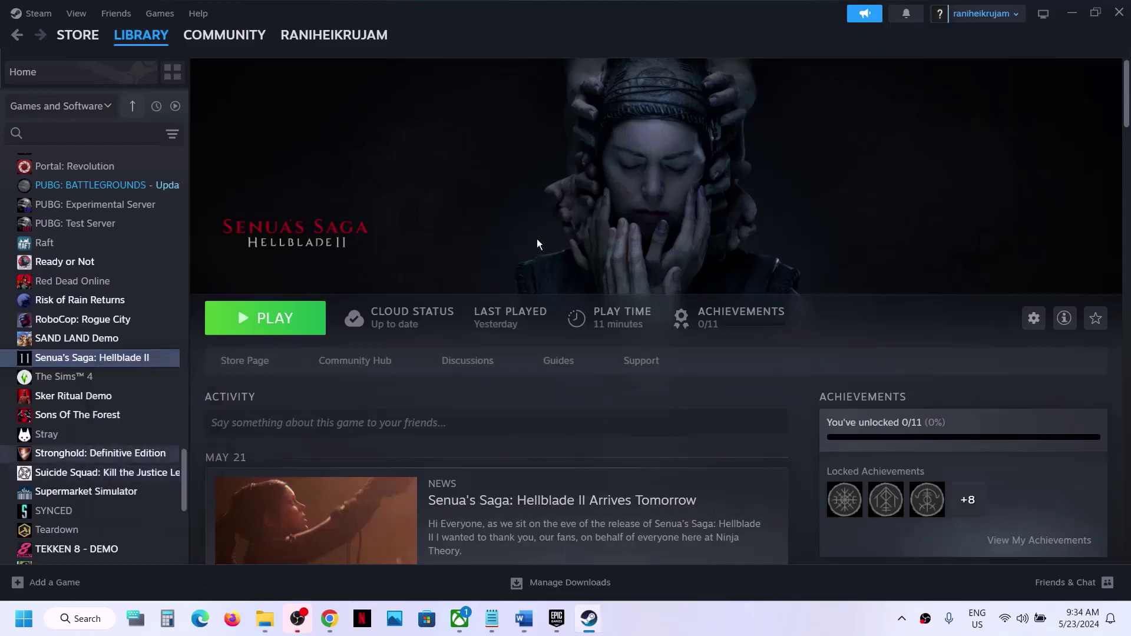
left_click(837, 153)
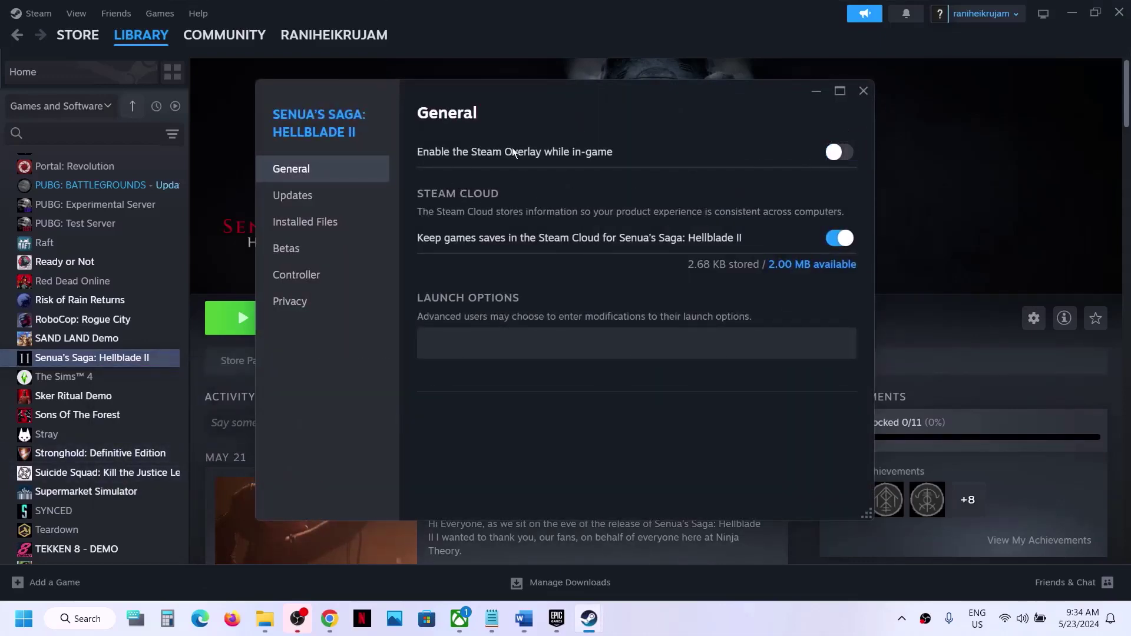
left_click(863, 90)
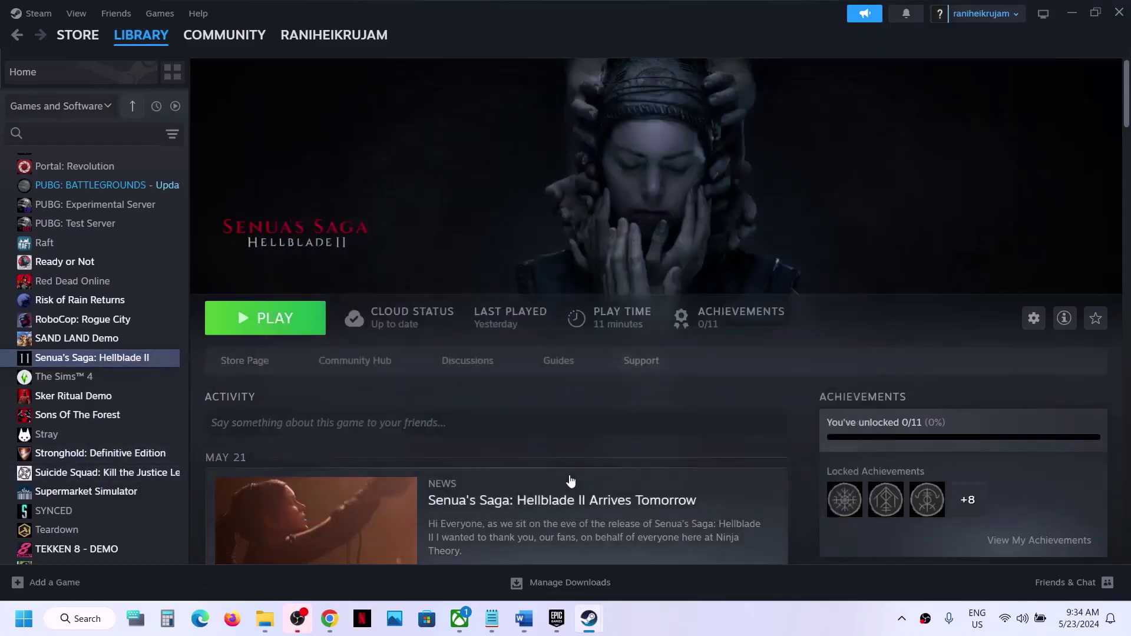
Read the rest of Step 8 in Word about closing overlay and overclocking apps and performing a clean boot
left_click(524, 618)
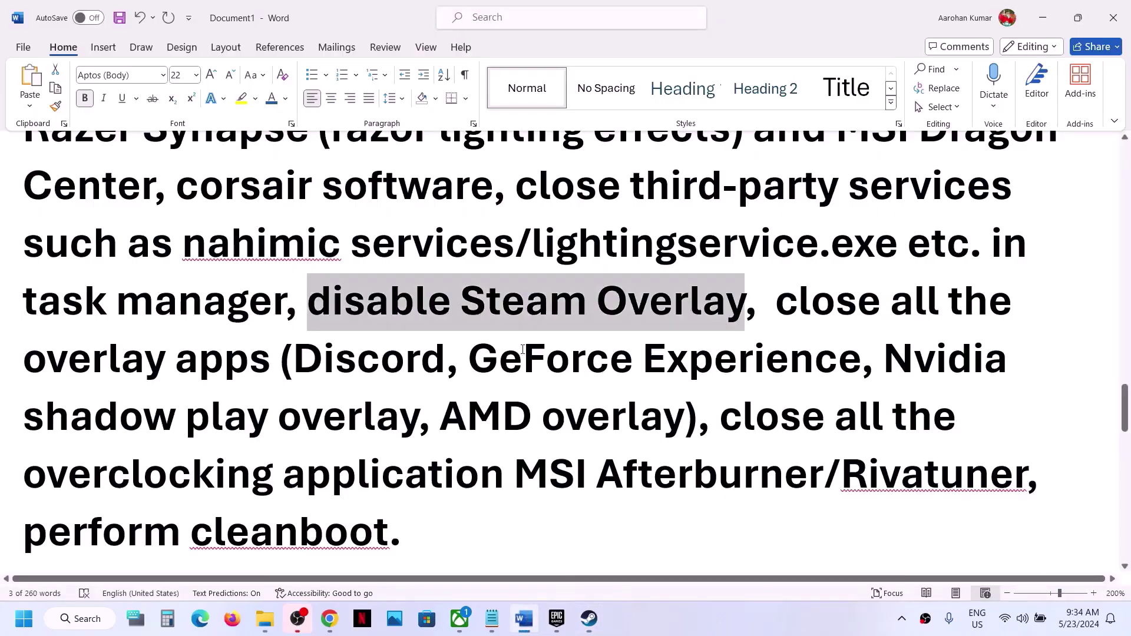
left_click_drag(293, 360, 860, 364)
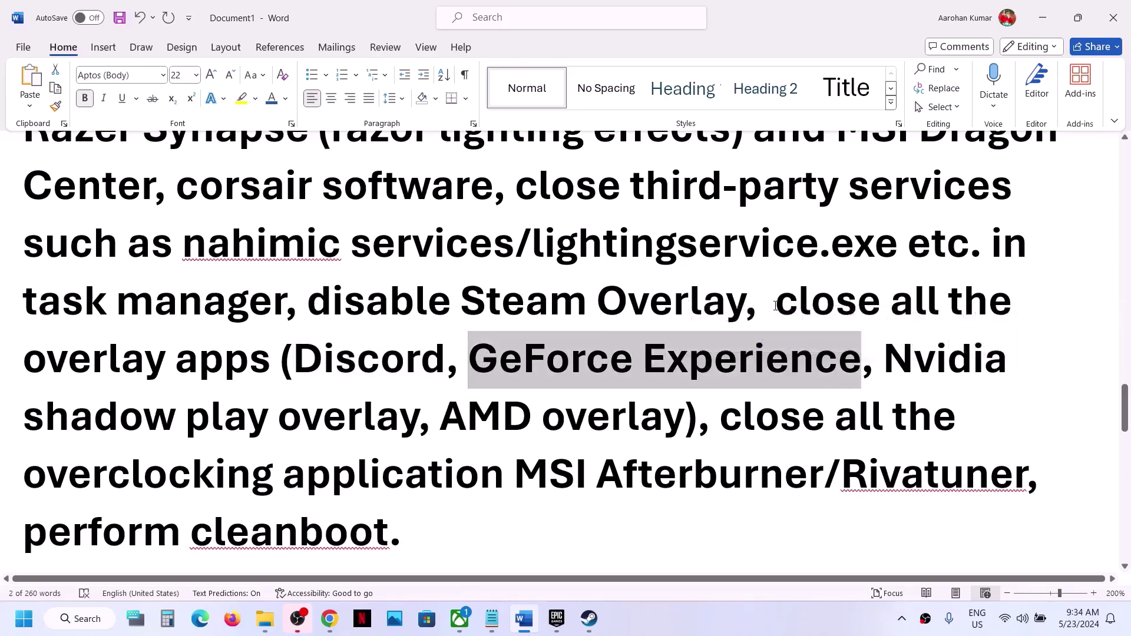
left_click_drag(775, 306, 282, 364)
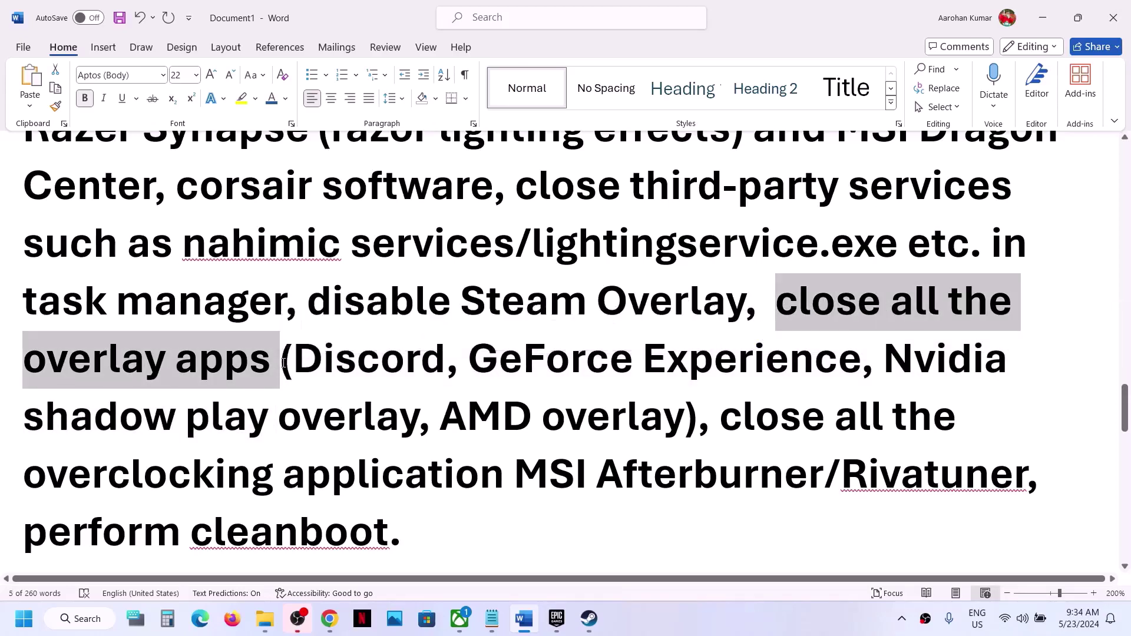
scroll(282, 364, "down", 3)
left_click_drag(719, 258, 688, 323)
left_click(180, 372)
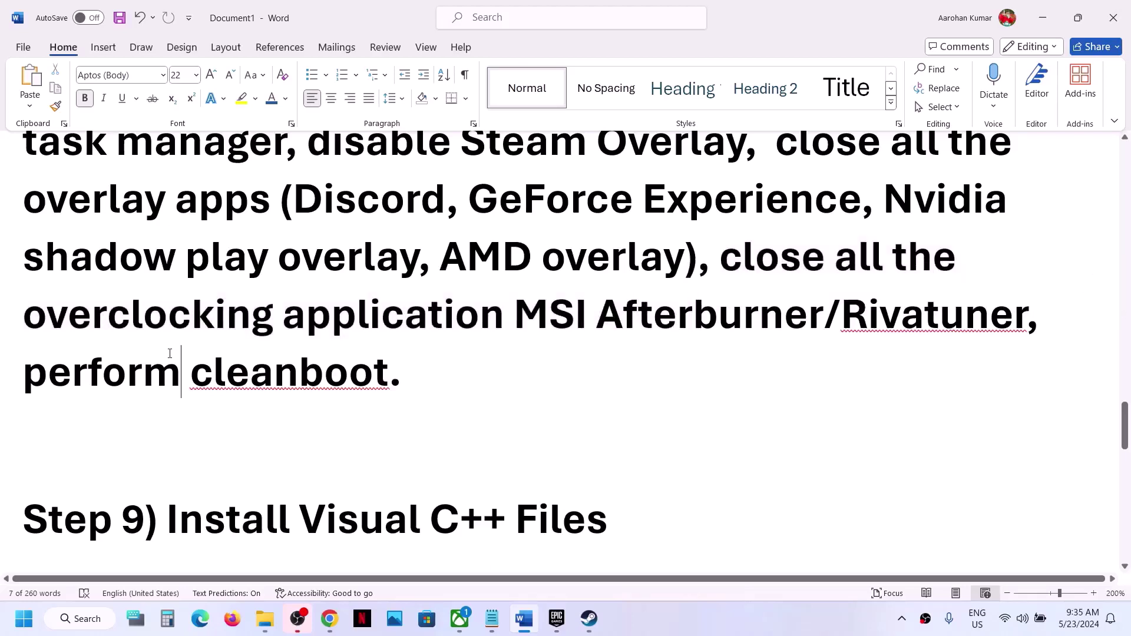
left_click_drag(46, 315, 226, 315)
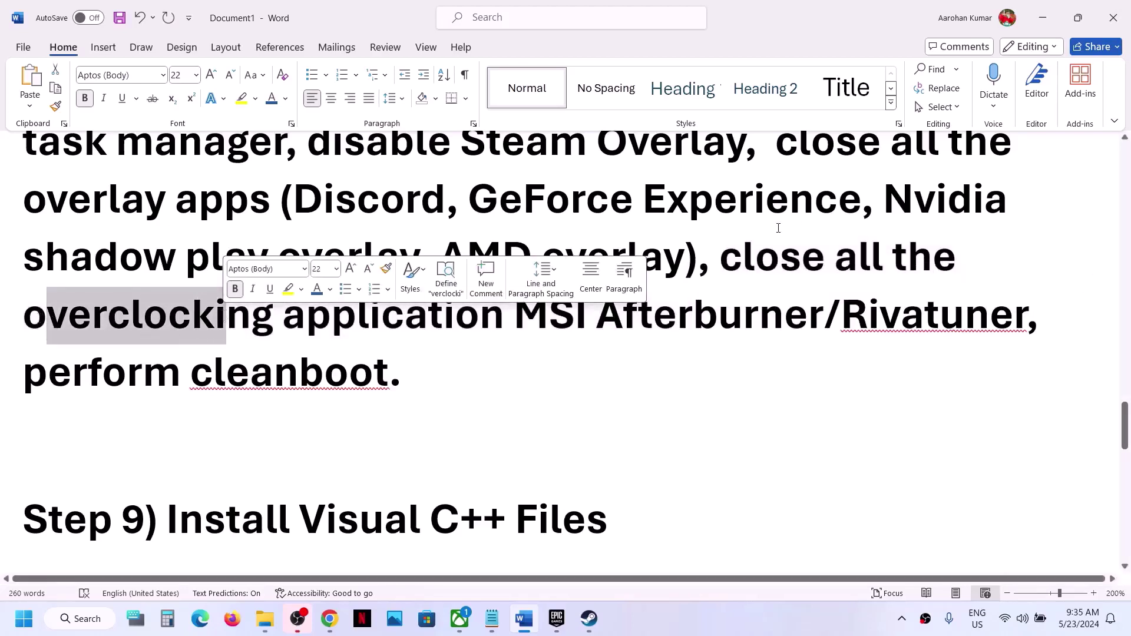
left_click_drag(739, 257, 479, 315)
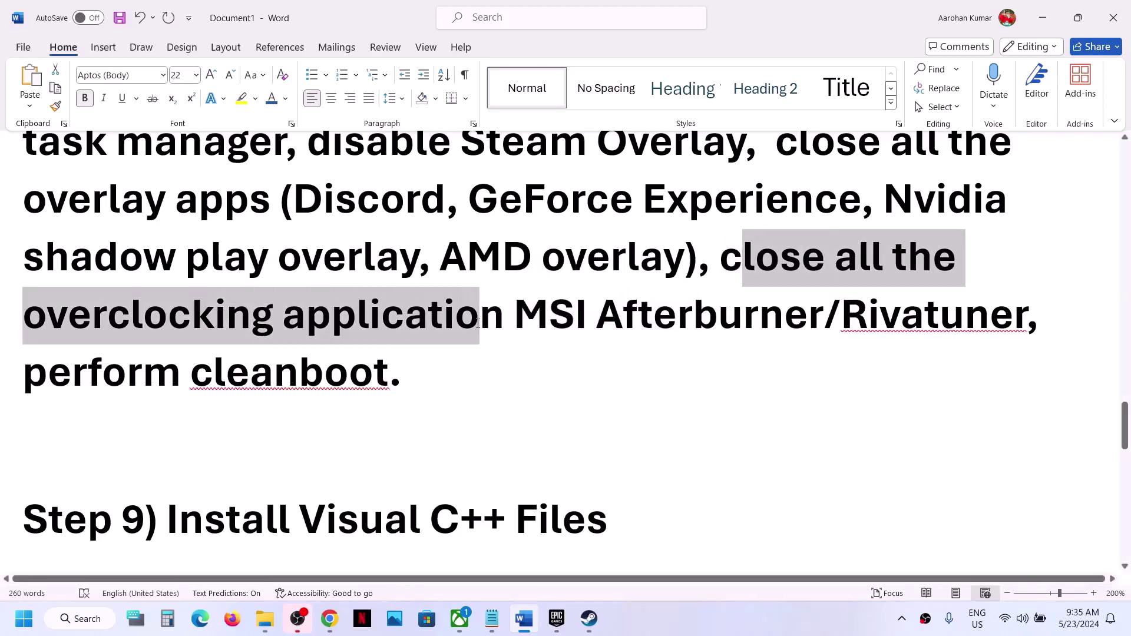
left_click_drag(48, 372, 388, 377)
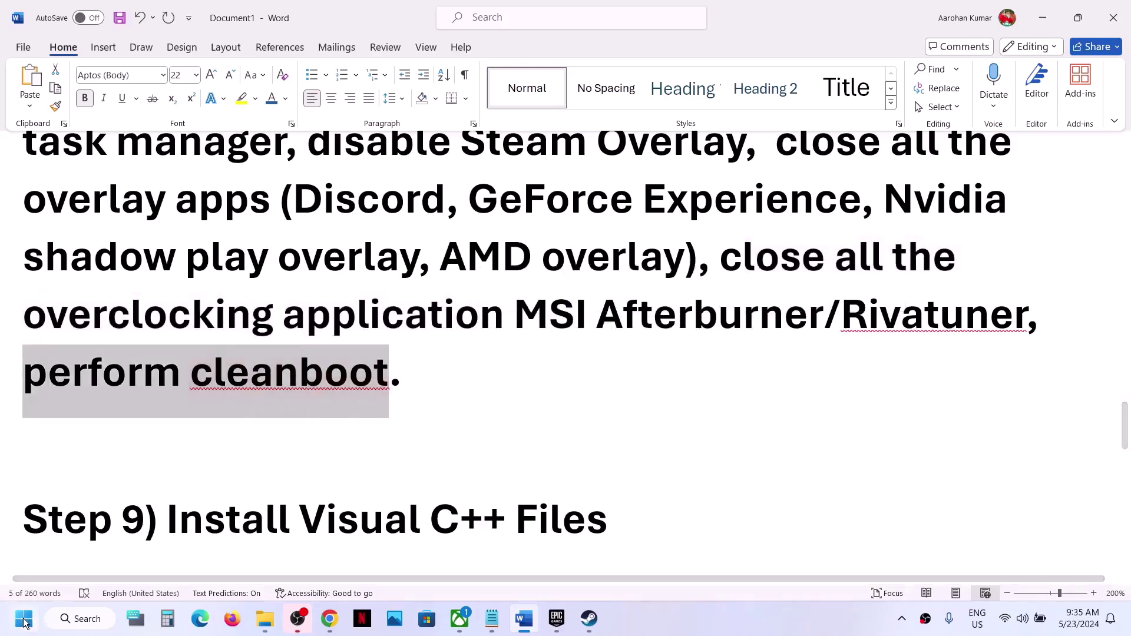
Open System Configuration, hide all Microsoft services in the service list and confirm with the remaining services disabled
left_click(21, 620)
type("system")
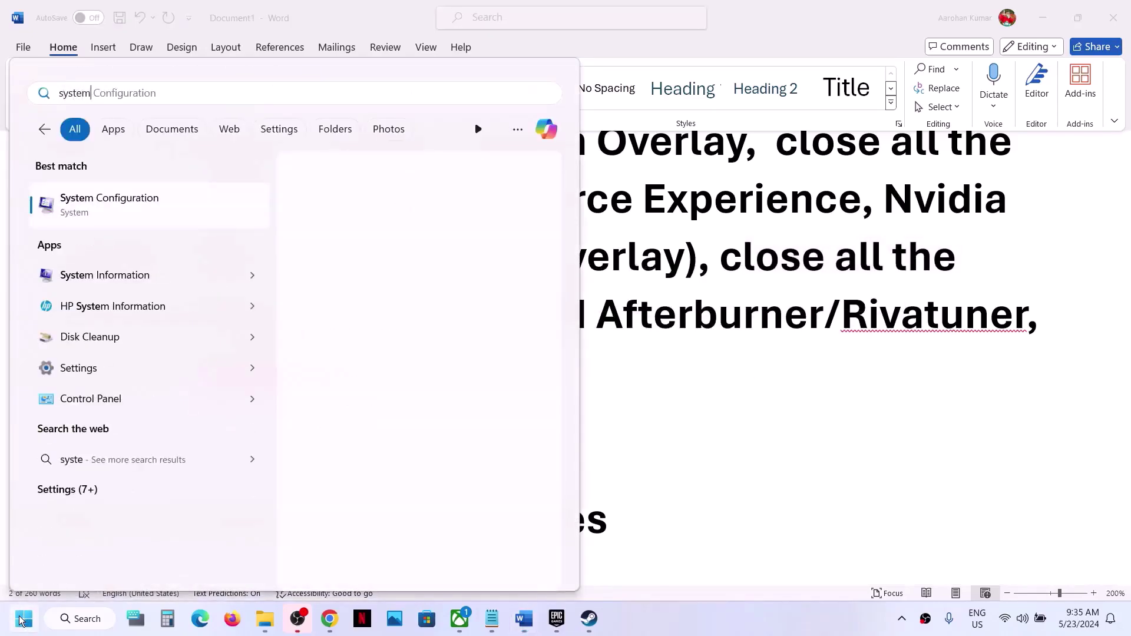
type(" co")
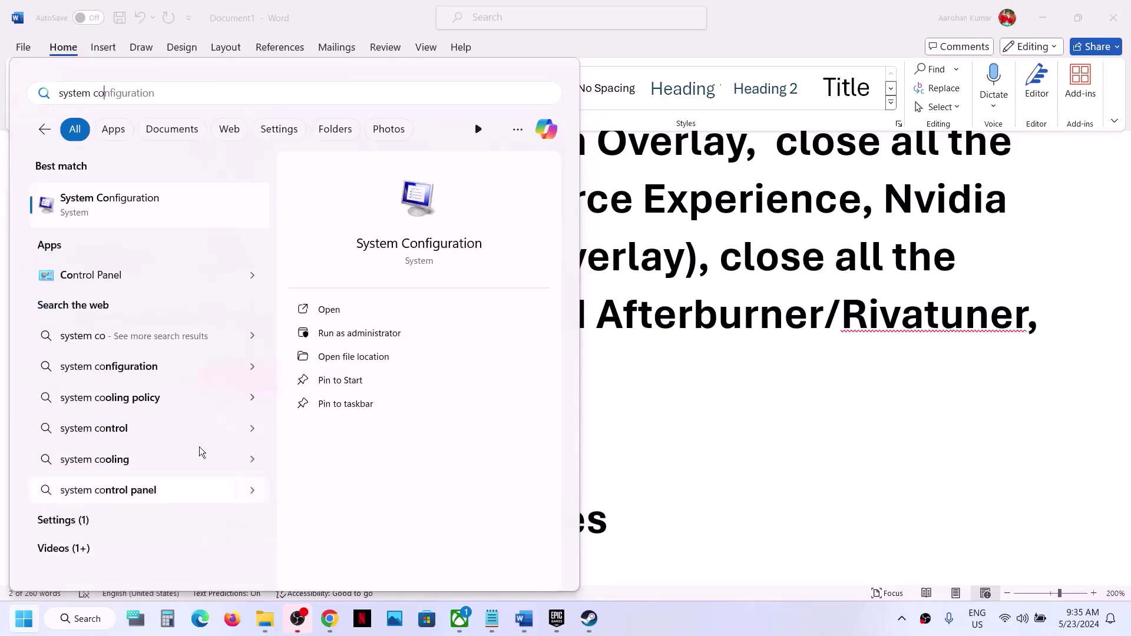
left_click(139, 211)
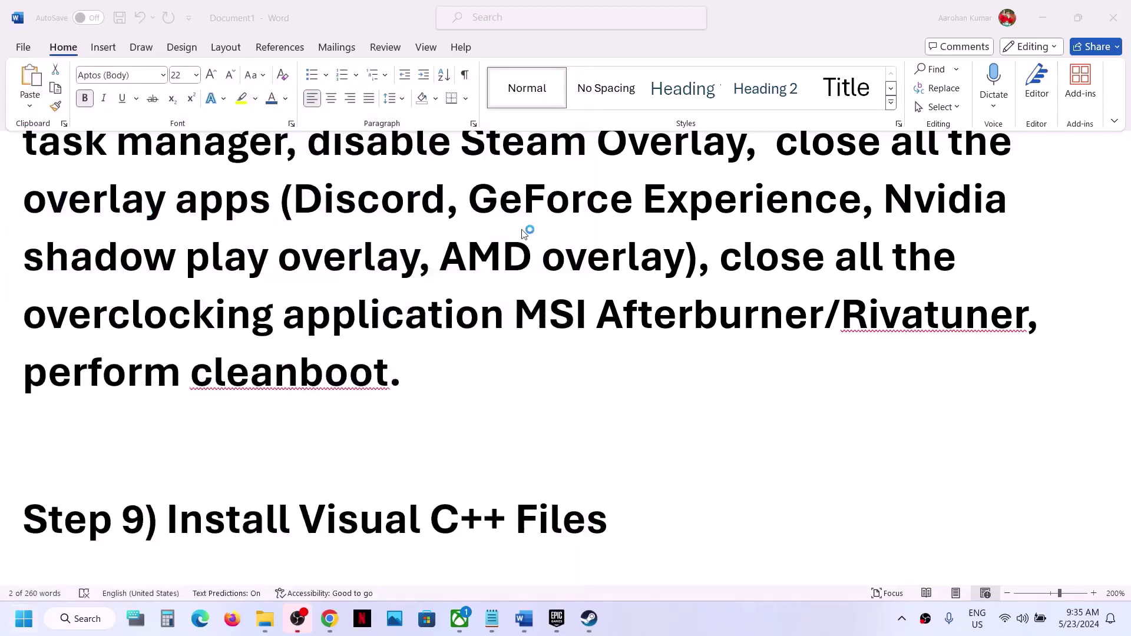
left_click(455, 196)
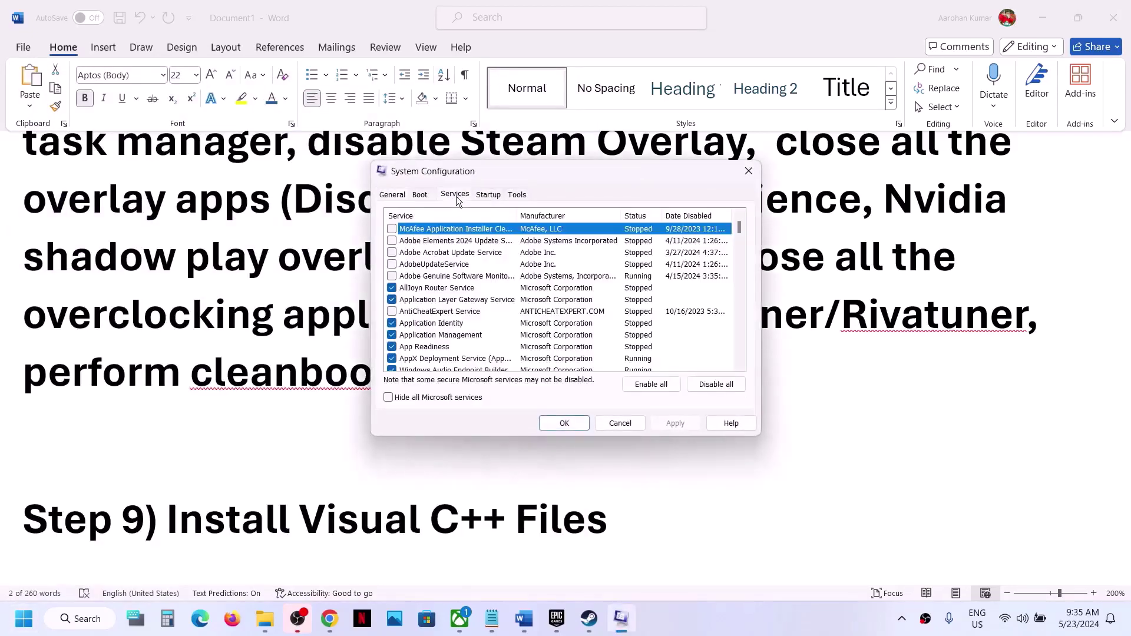
left_click(391, 397)
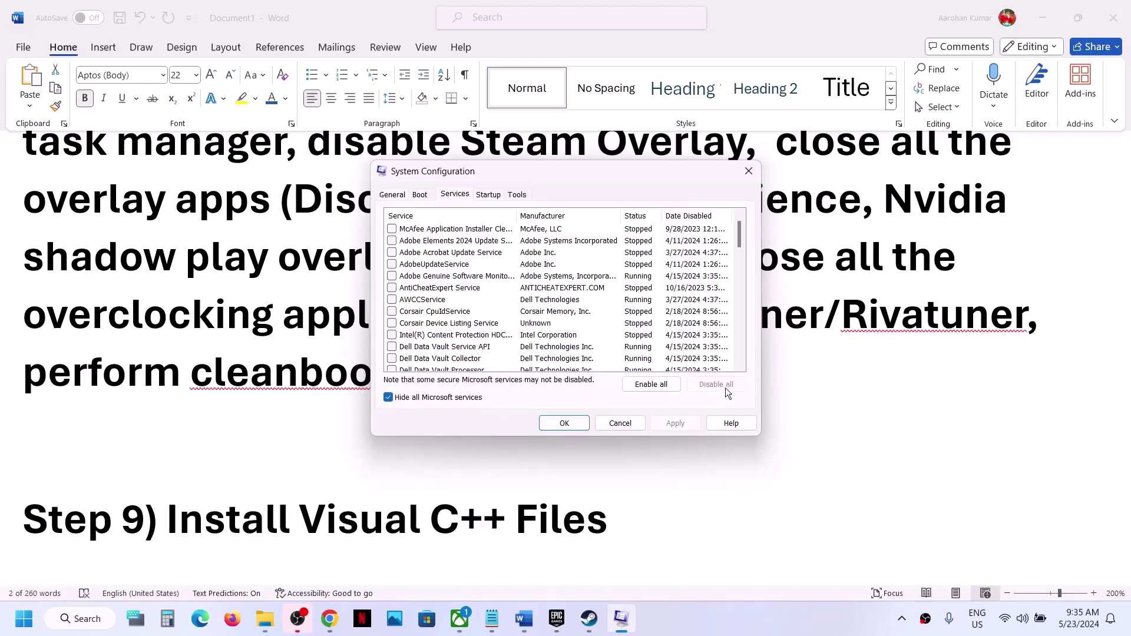
left_click(564, 423)
Copy the Visual C++ download link from Step 9 in Word and open it in a new Chrome tab
scroll(438, 409, "down", 5)
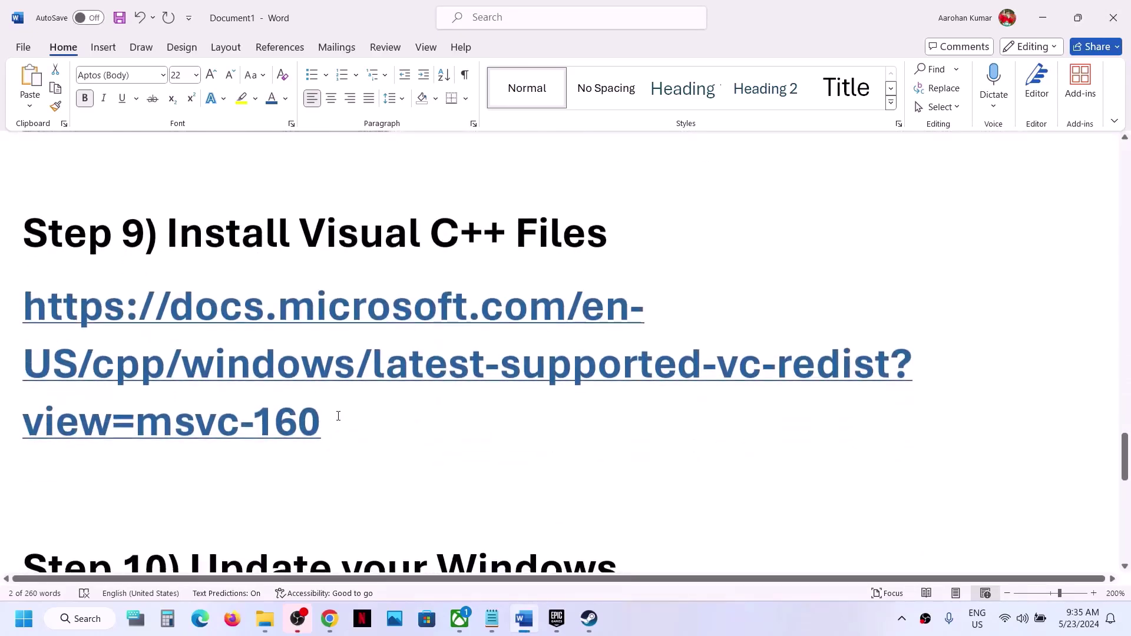
triple_click(337, 419)
key("ctrl+c")
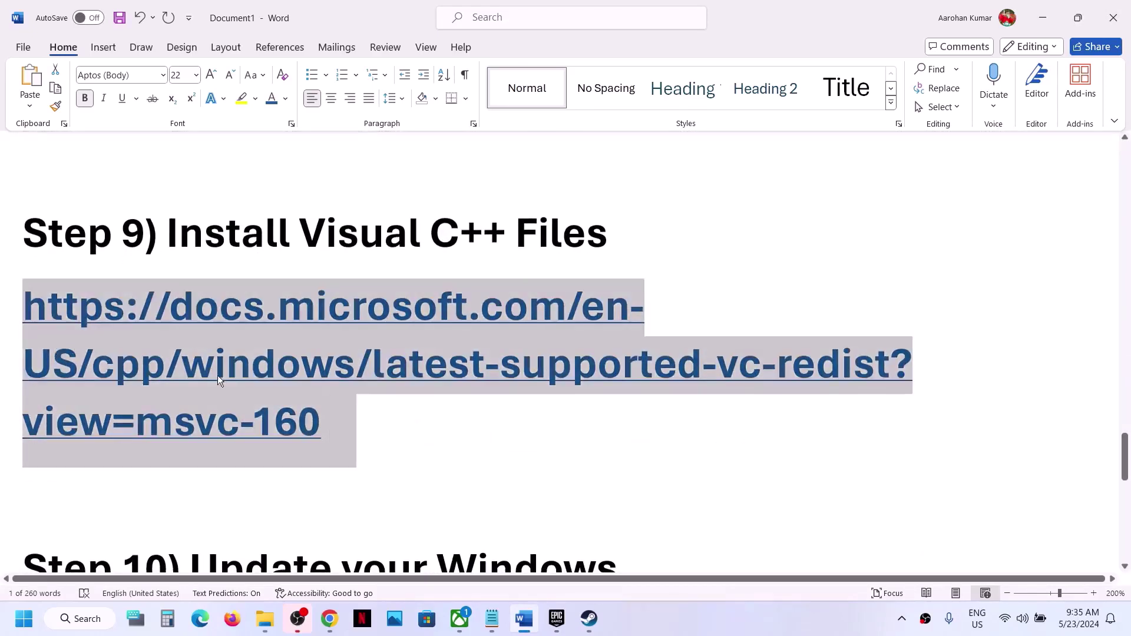
left_click(329, 618)
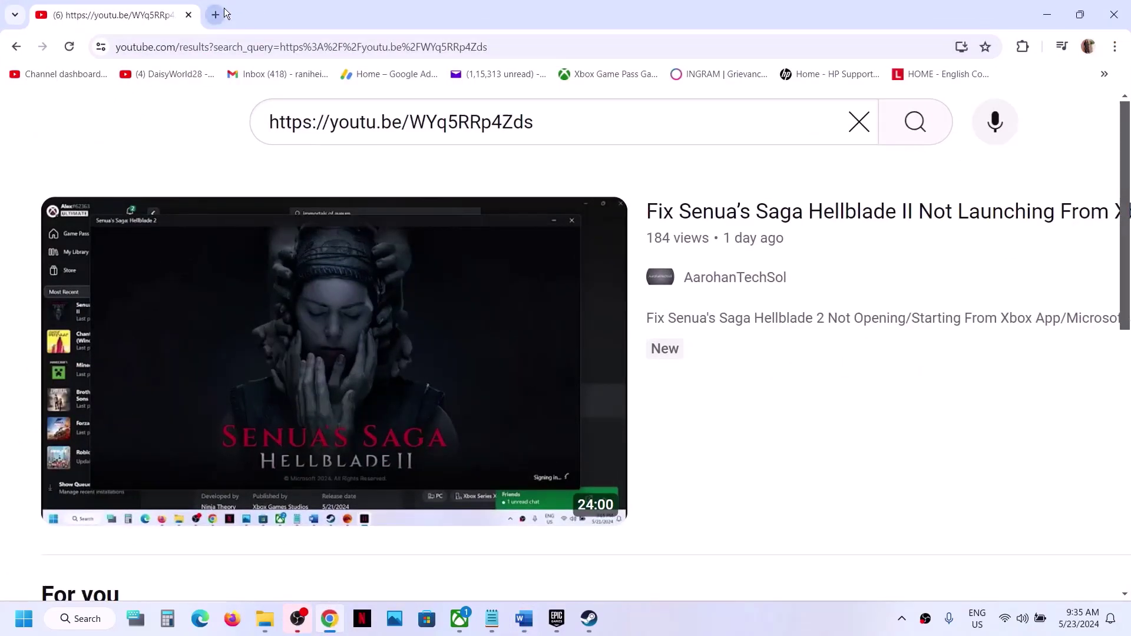
left_click(215, 15)
key("ctrl+v")
key("Return")
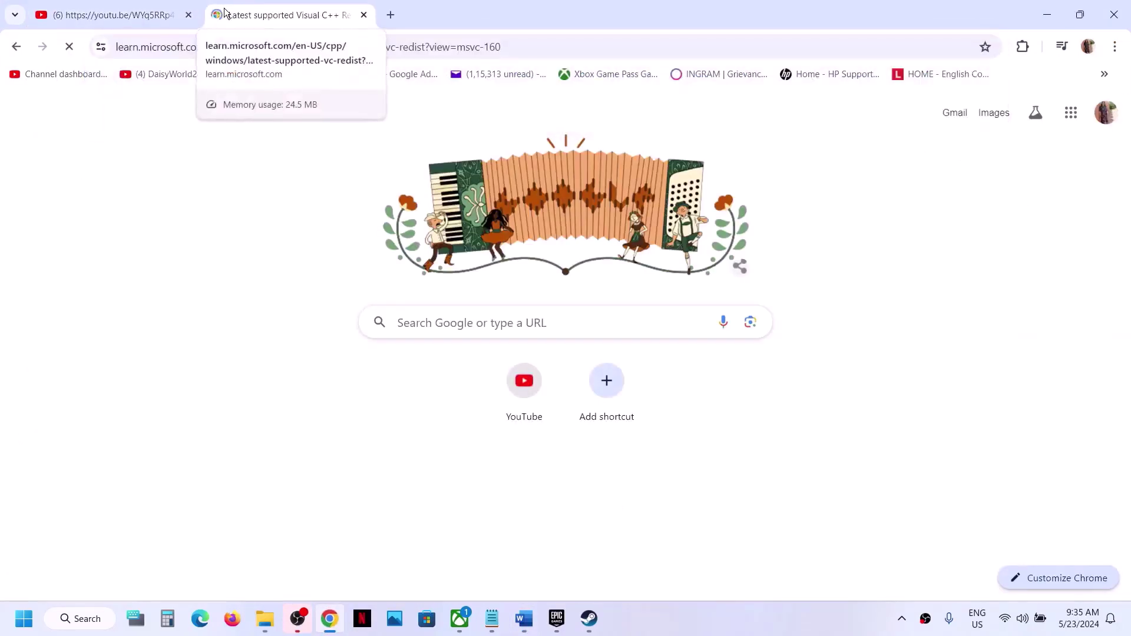
Find the Visual Studio 2015, 2017, 2019 and 2022 redistributables and download the X86 package vc_redist.x86.exe
scroll(511, 262, "down", 3)
scroll(512, 263, "down", 7)
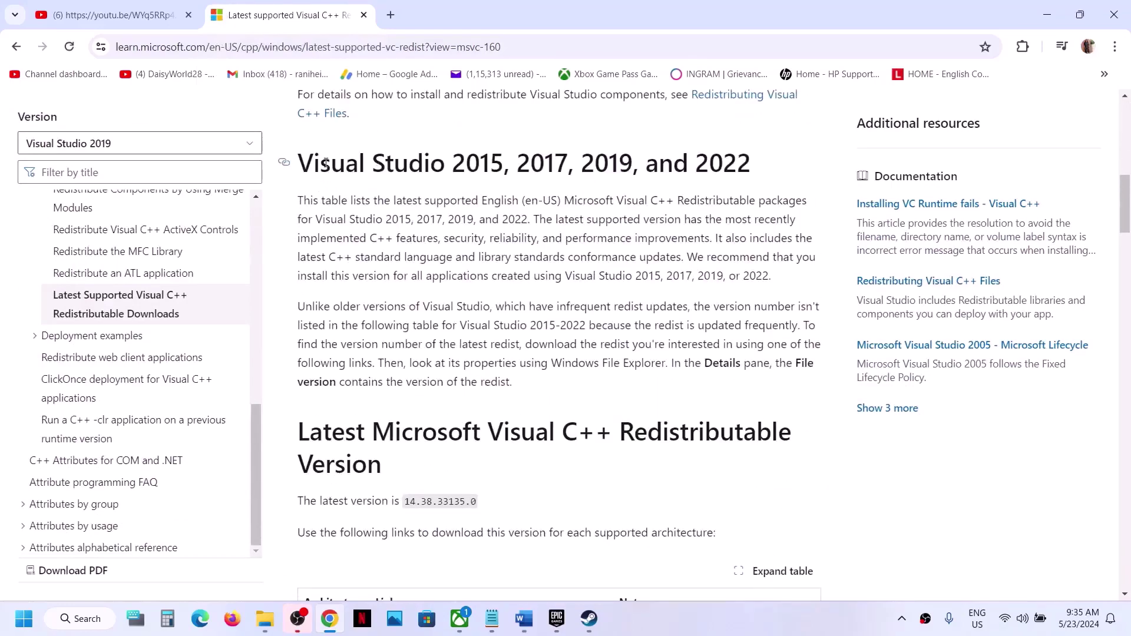
left_click_drag(321, 163, 696, 176)
scroll(694, 176, "down", 2)
scroll(695, 175, "down", 4)
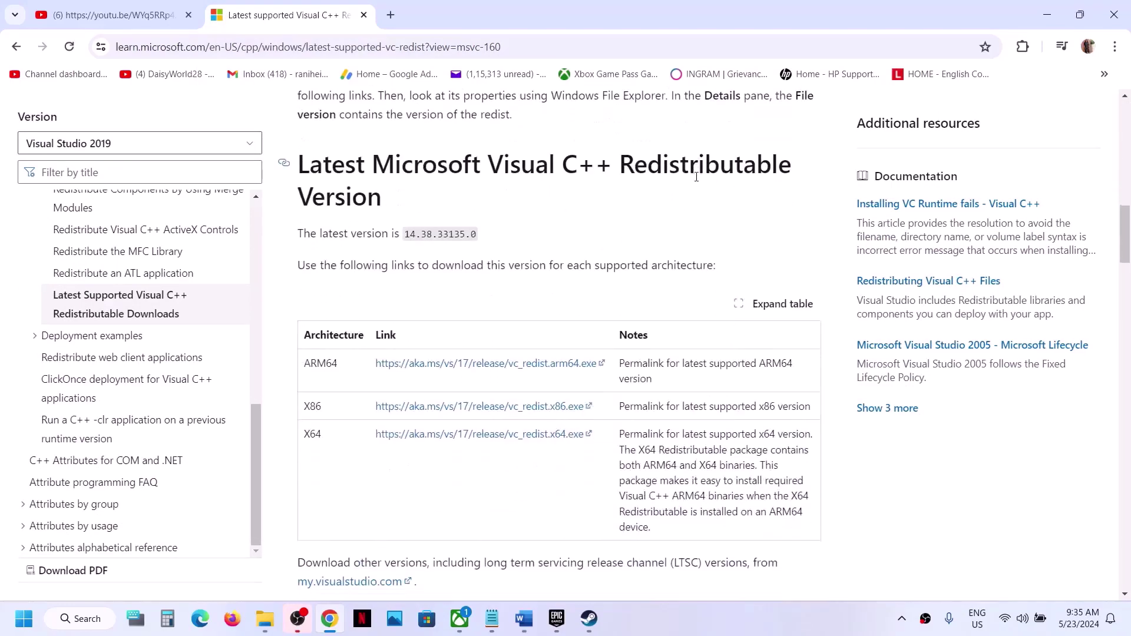
left_click_drag(304, 300, 365, 306)
left_click(481, 302)
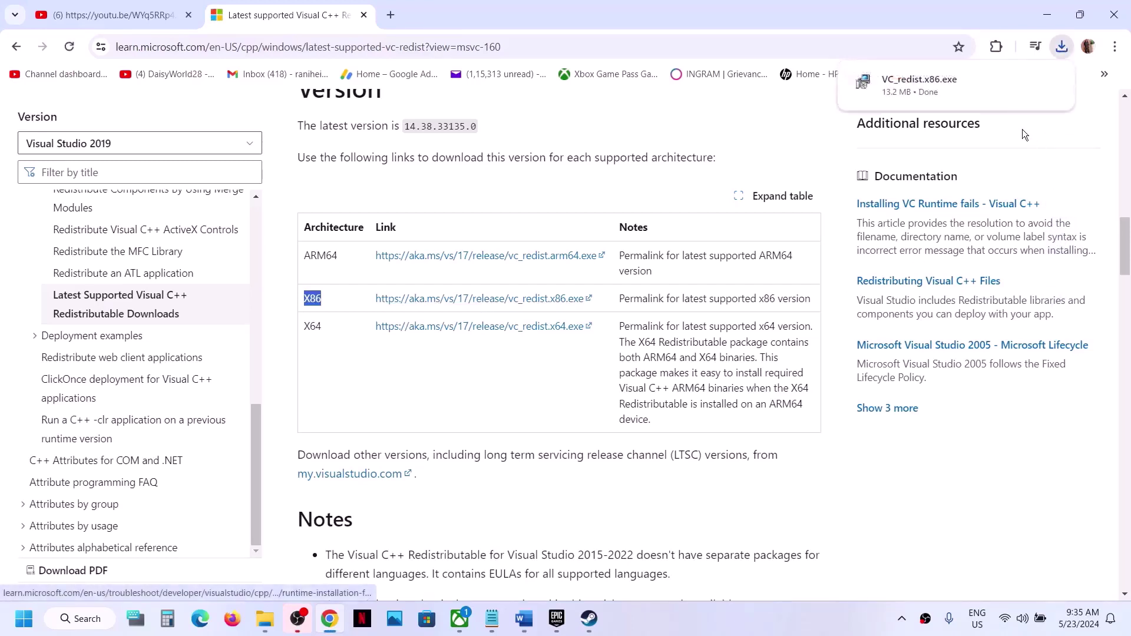
Run the downloaded VC_redist.x86.exe, accept the license terms and start the installation
left_click(928, 90)
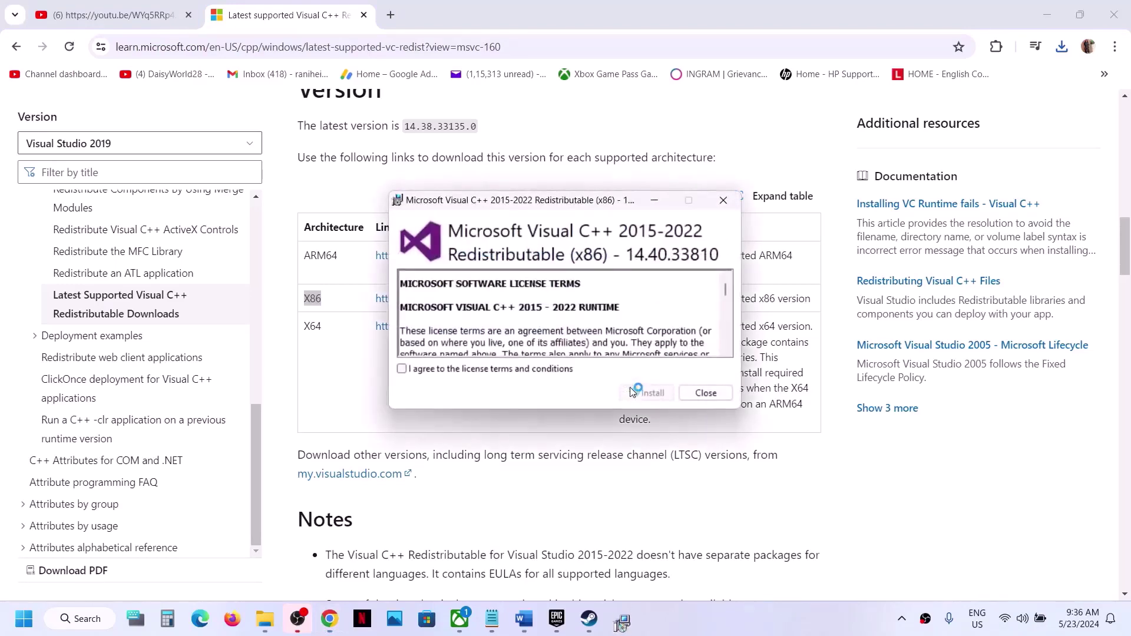
left_click(511, 370)
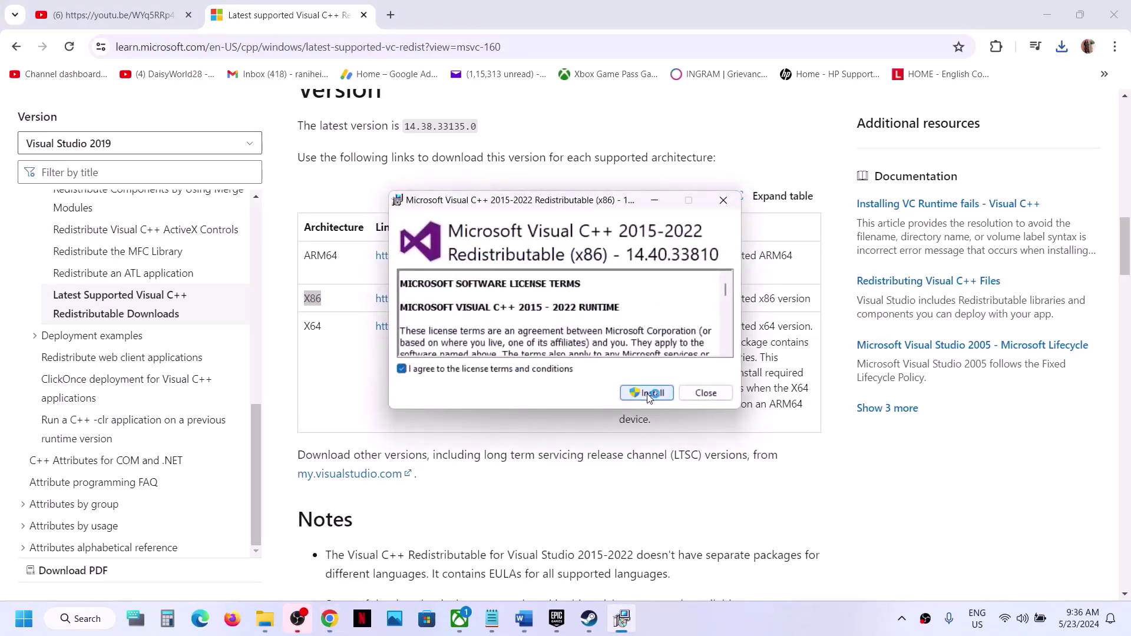
left_click(648, 393)
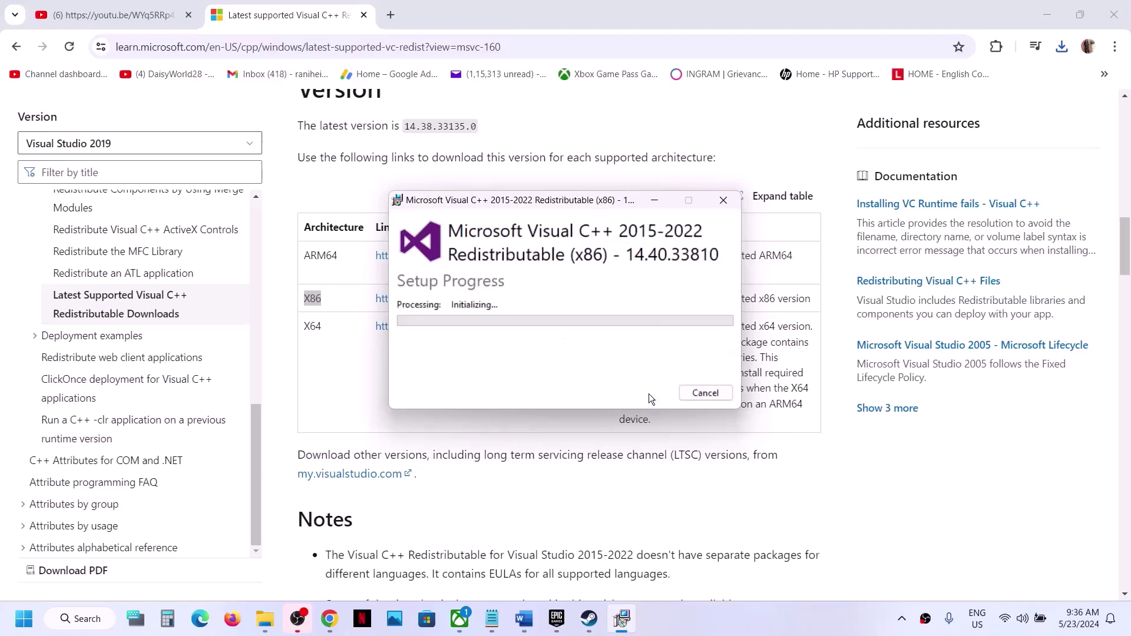
Return to the redistributable download page and download the X64 package vc_redist.x64.exe
left_click(532, 417)
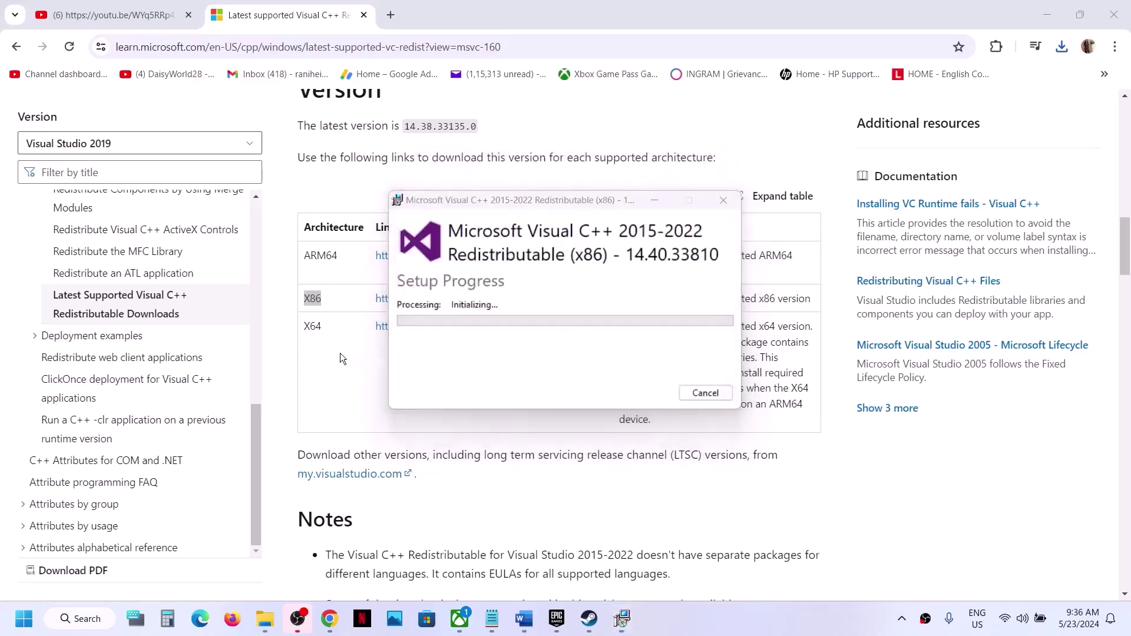
double_click(313, 327)
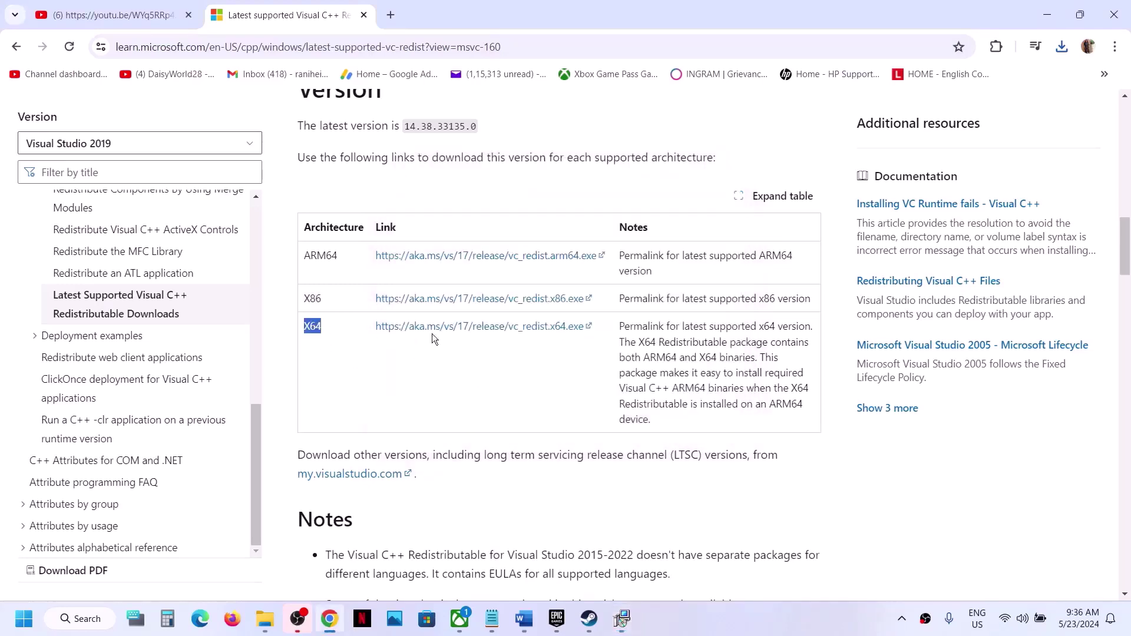
left_click(480, 328)
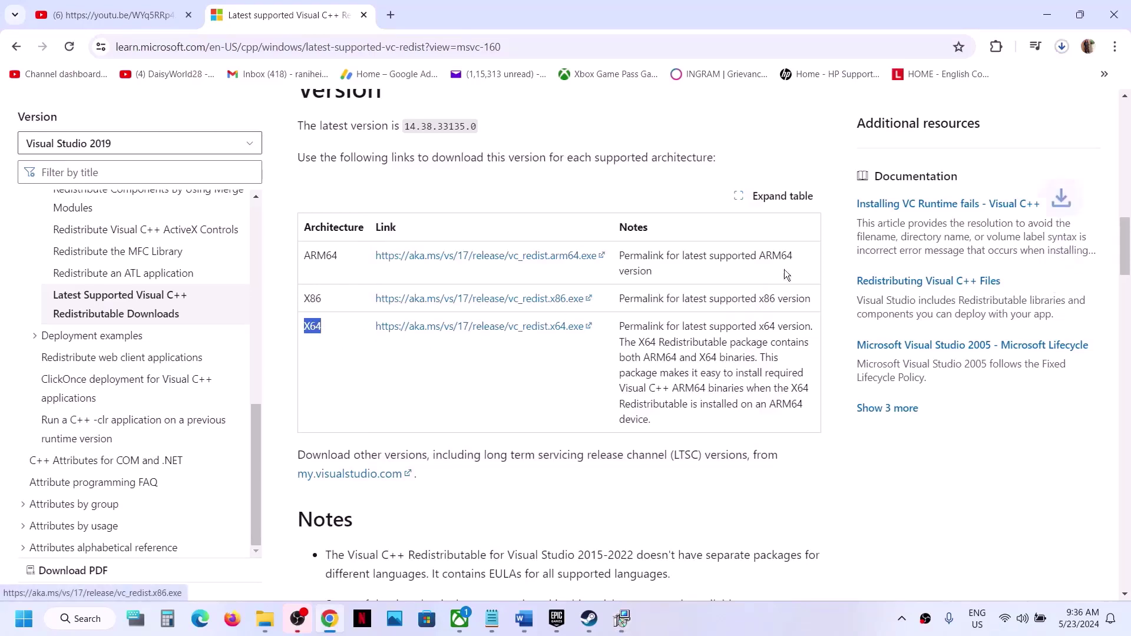